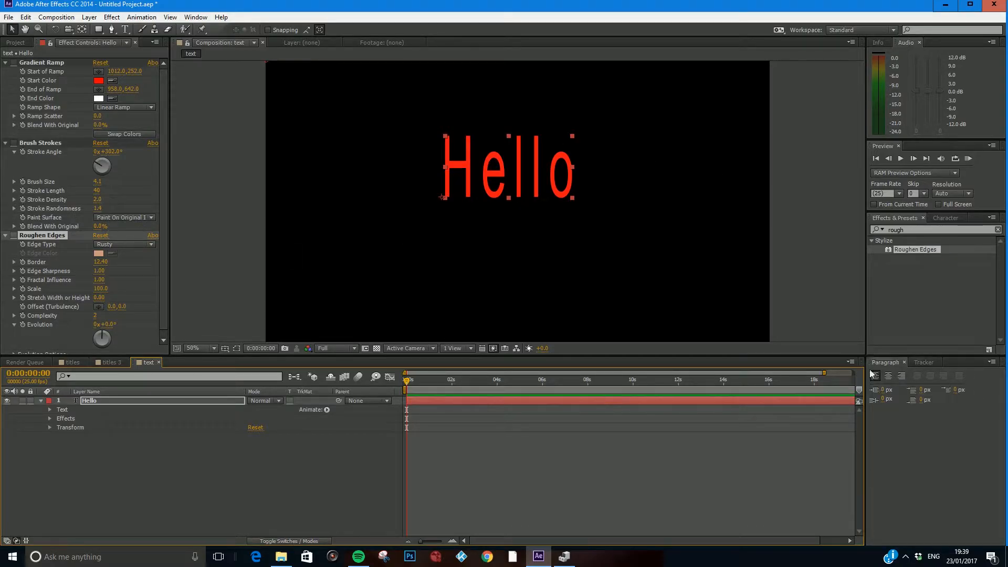
Preview the Gradient Ramp, Brush Strokes and Roughen Edges effects on the Hello text, switching each off again
click(943, 219)
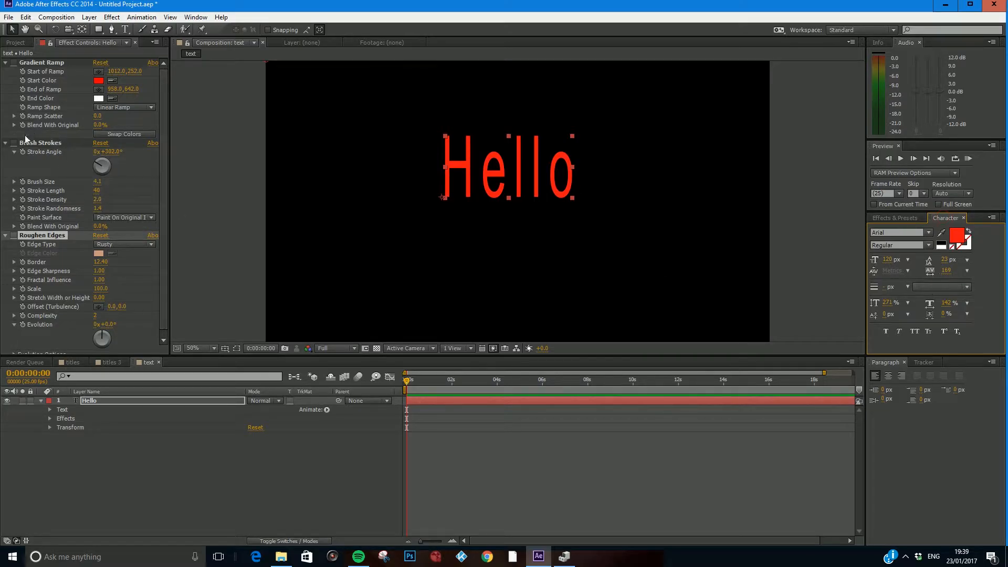
click(14, 63)
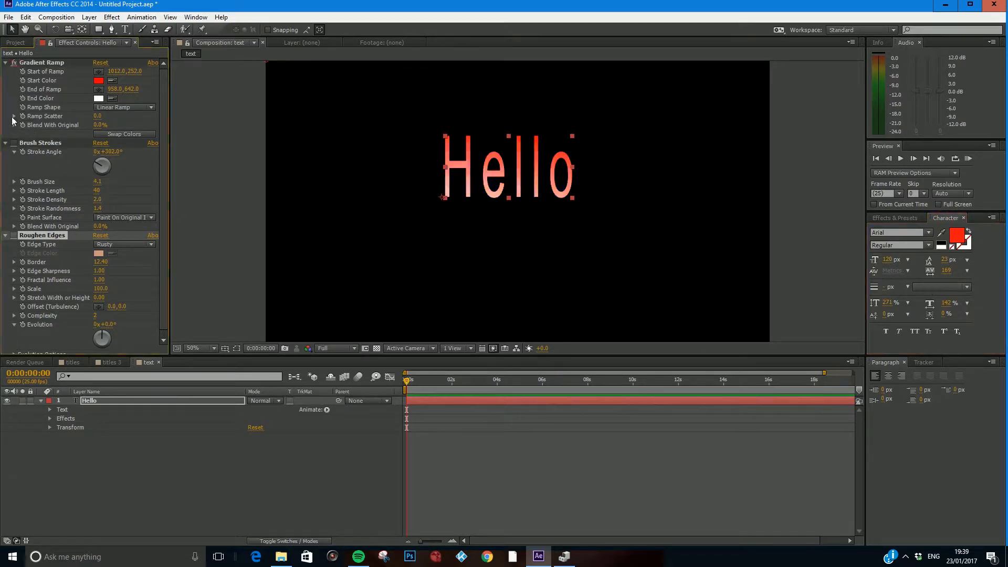
click(14, 143)
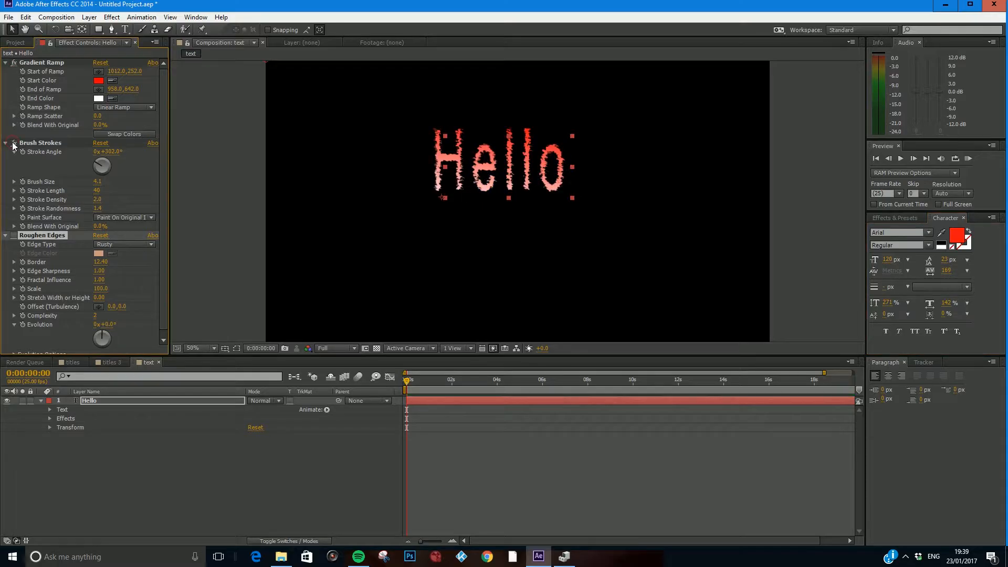
click(14, 143)
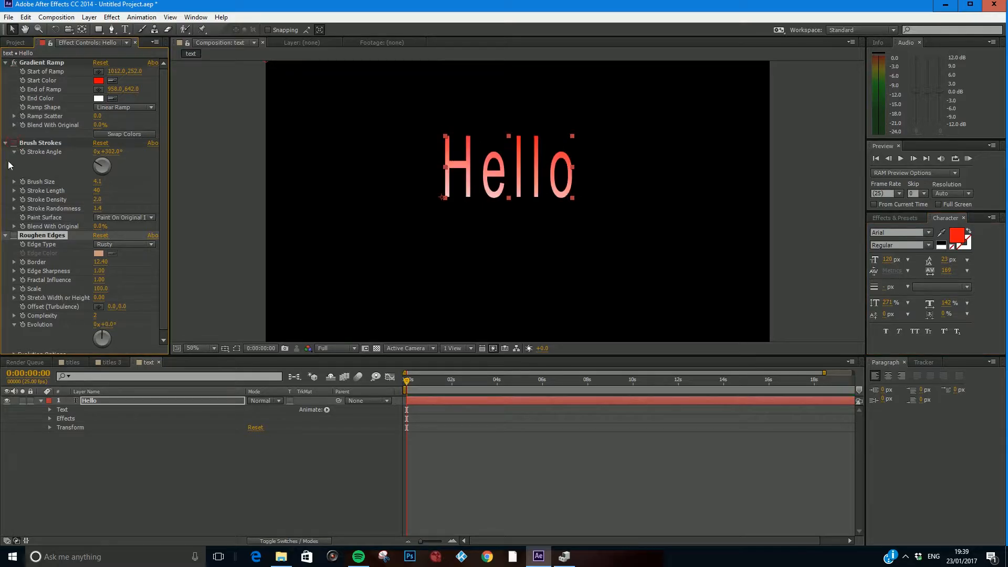
click(14, 235)
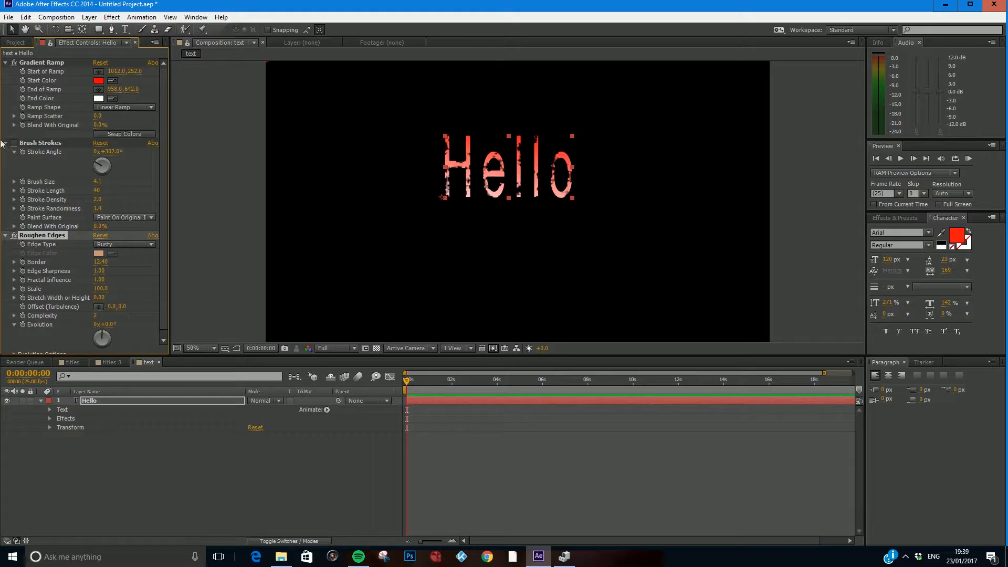
click(15, 236)
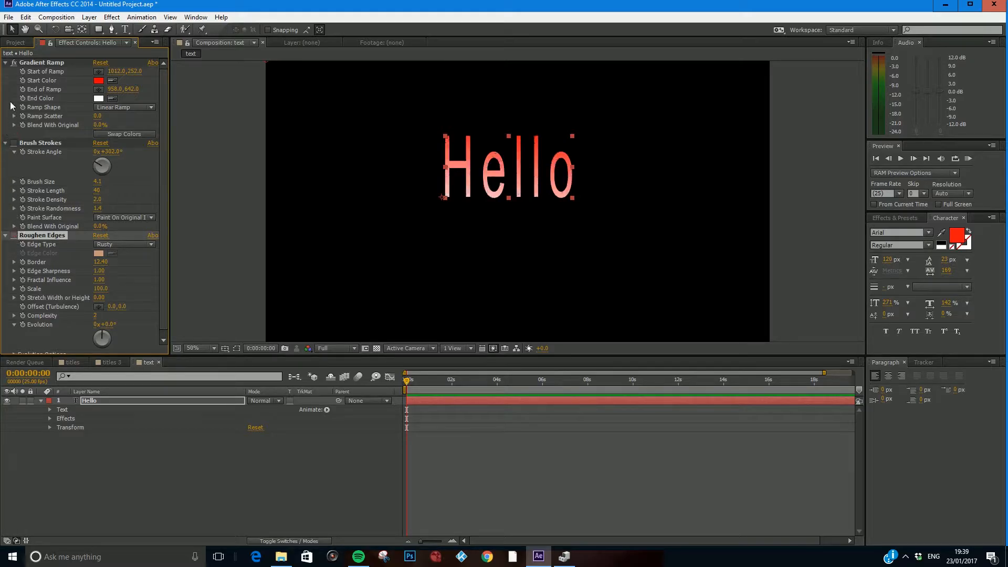
click(13, 63)
Open the titles composition and scrub through its timeline to review the moving name titles
click(74, 362)
click(499, 381)
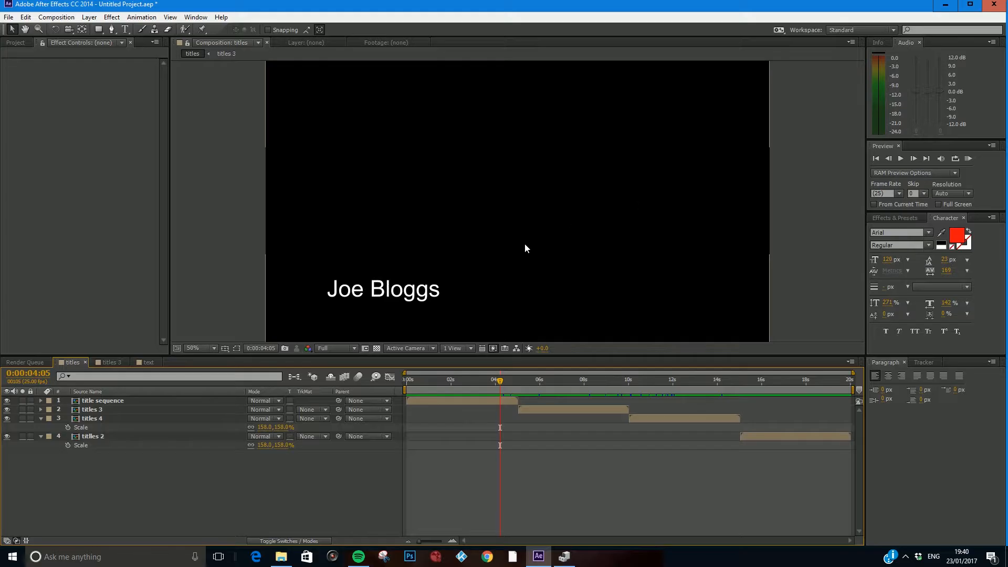
drag(533, 378, 786, 398)
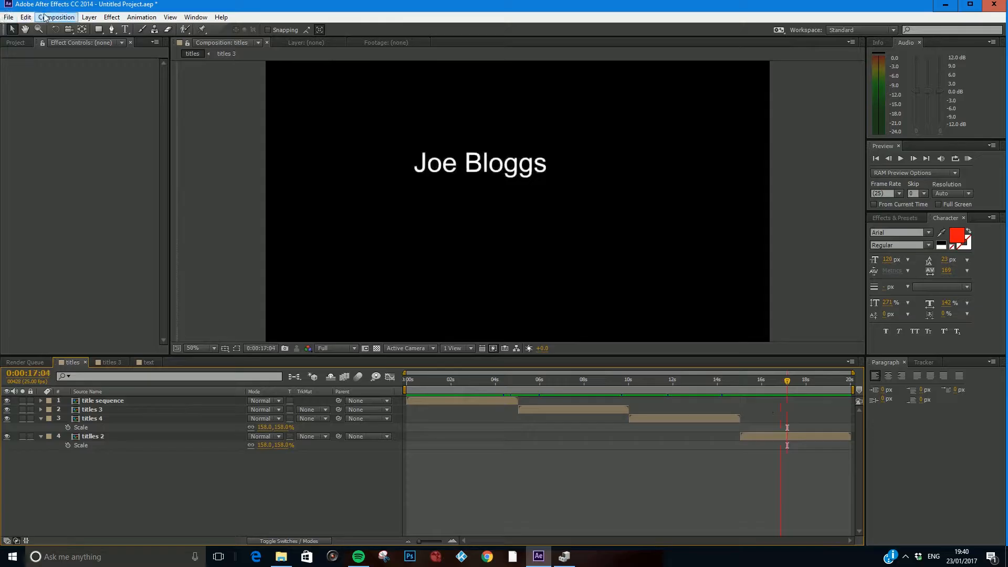
Create a new composition named Titles_1 with a duration of 0:00:20:00
click(57, 18)
click(72, 29)
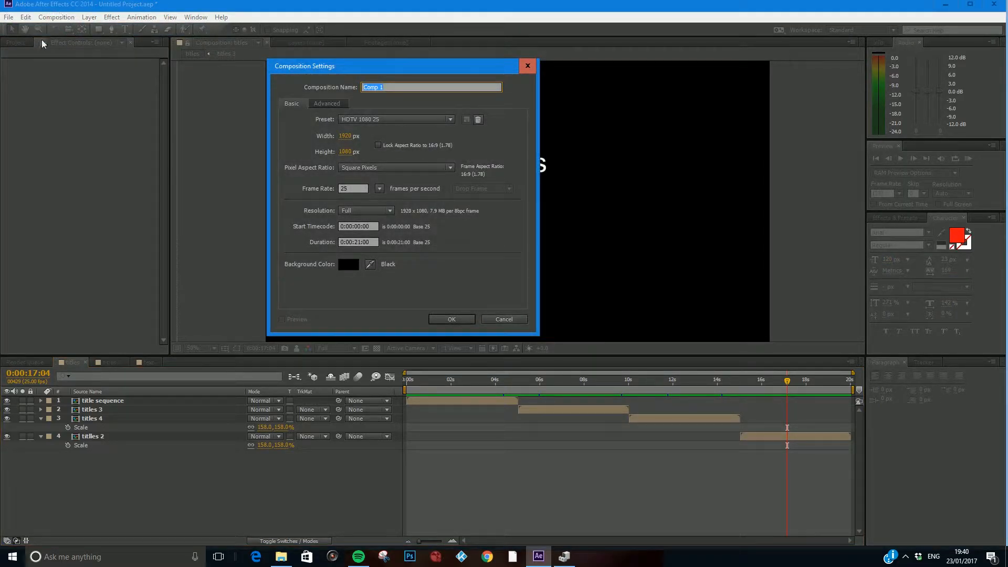
text(Ti)
click(357, 242)
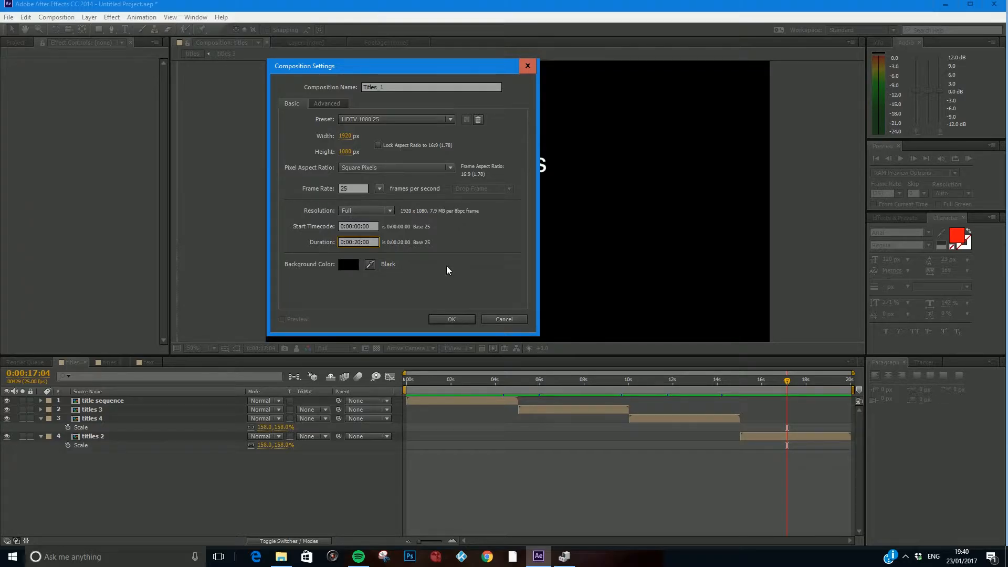
click(450, 320)
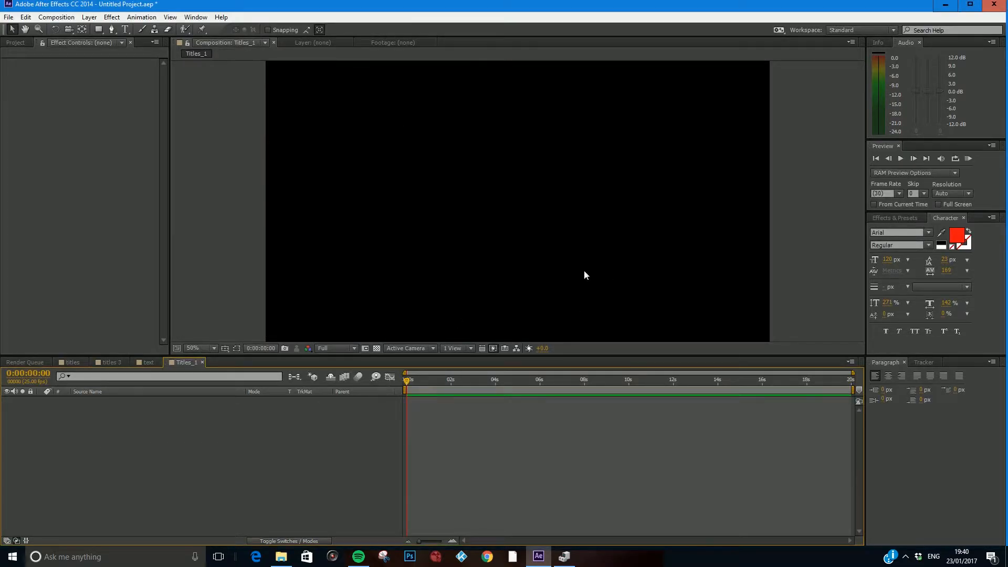
Add a text layer with the placeholder person's name near the middle of the Titles_1 frame
key(ctrl+t)
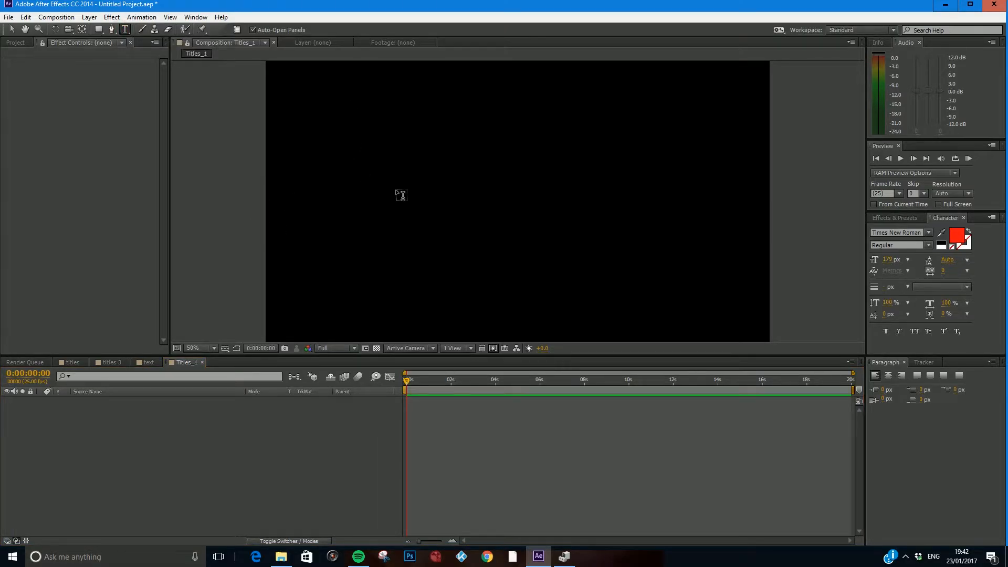
click(397, 195)
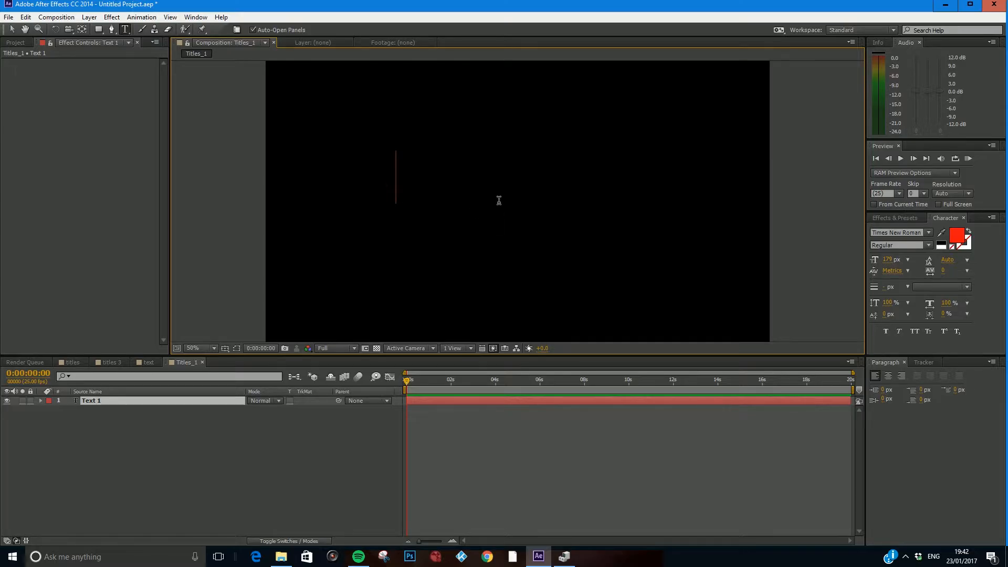
text(Joe Bloggs)
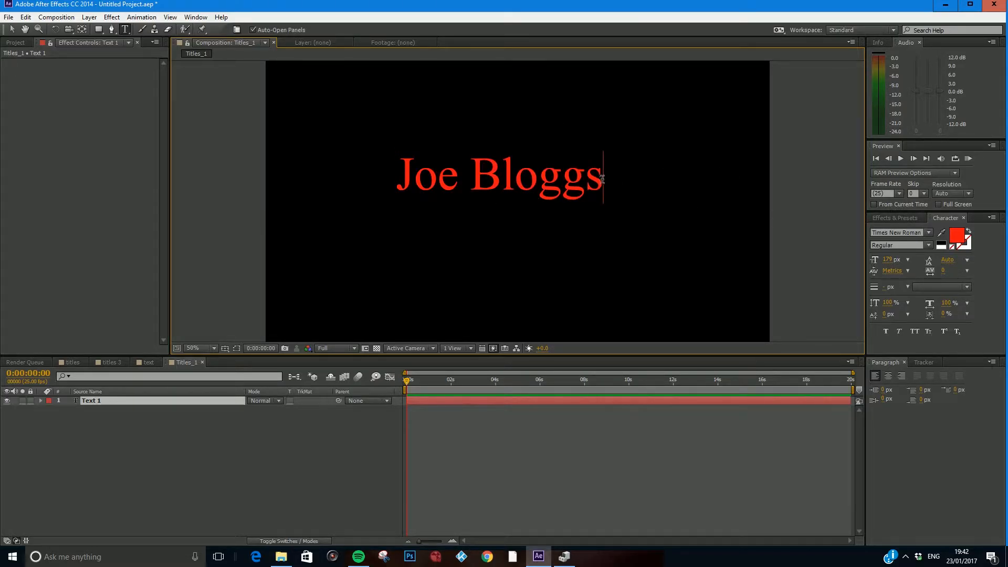
Change the whole name text to a white fill and the Arial font
drag(602, 178, 394, 179)
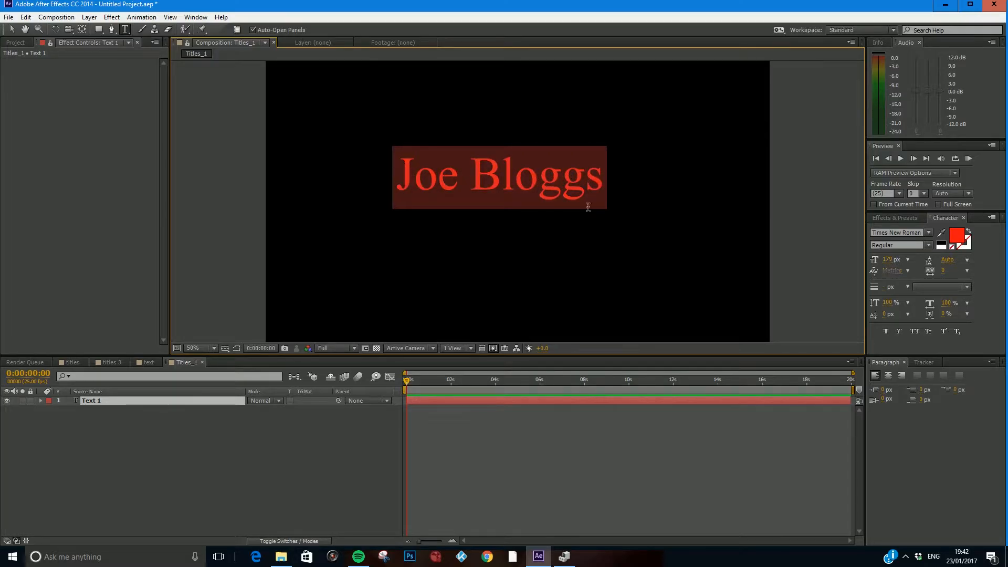
click(942, 245)
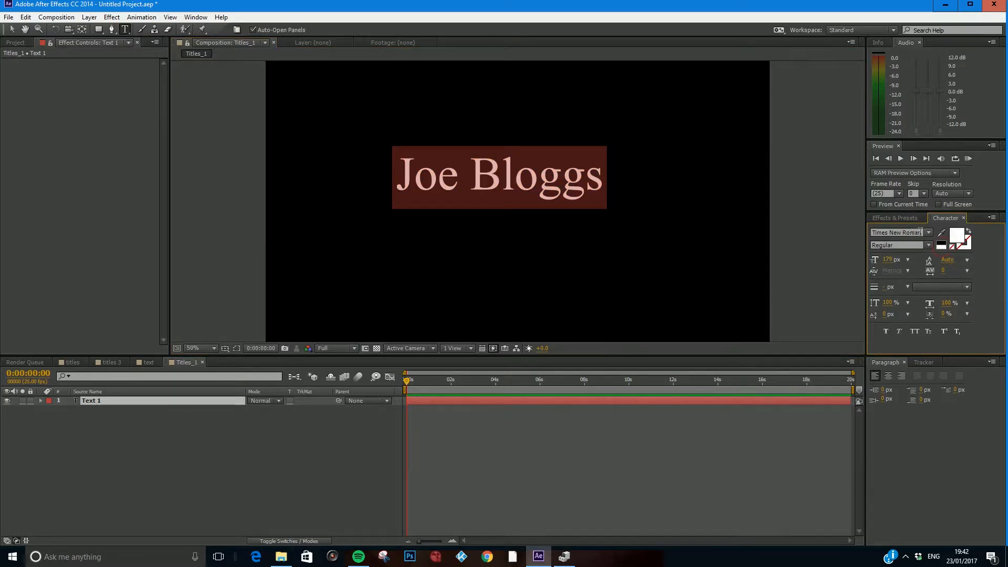
click(901, 231)
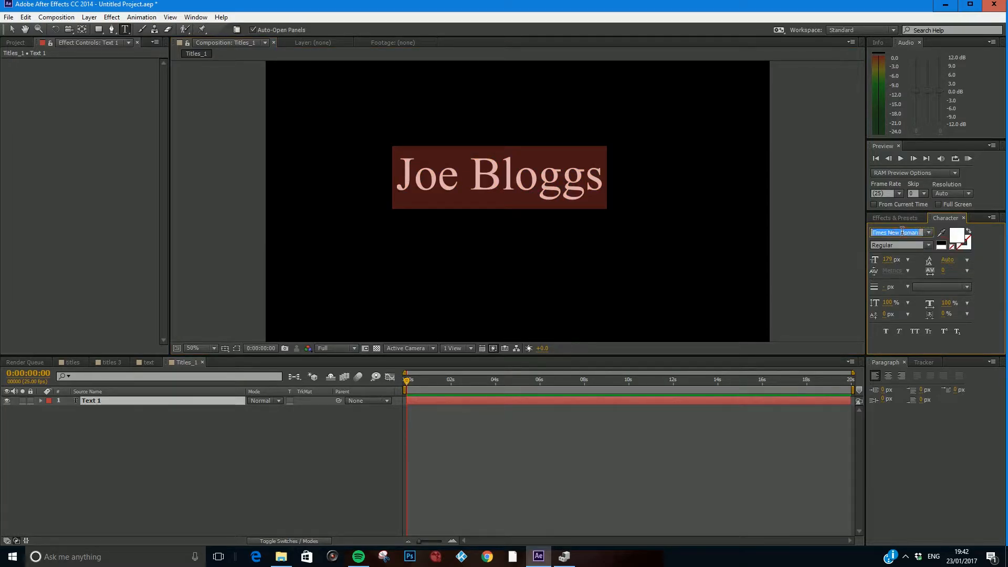
text(Arial)
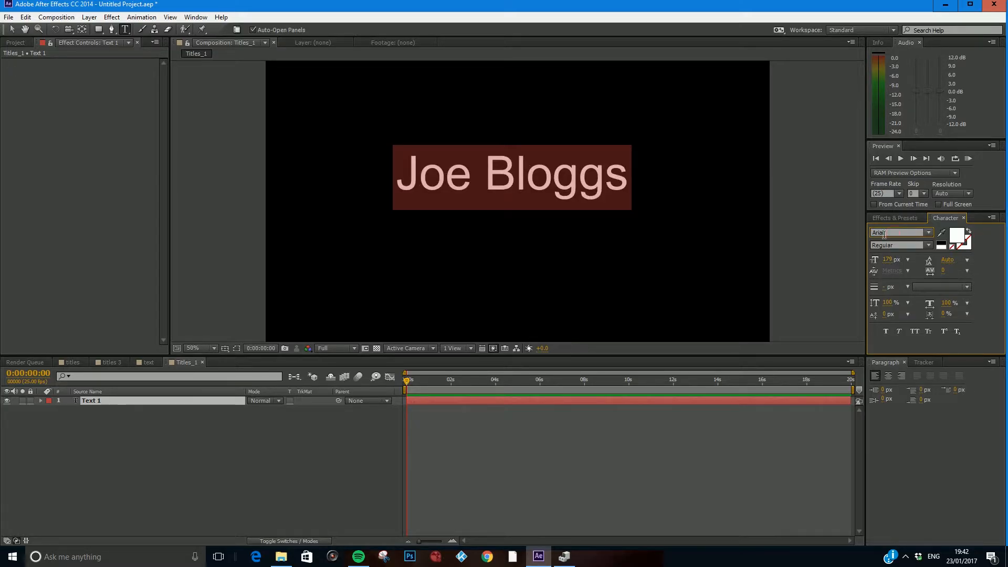
Try other fonts such as Berlin Sans FB on the name text and return it to Arial
key(Down)
key(Down)
key(Down)
key(Down)
key(Down)
key(Down)
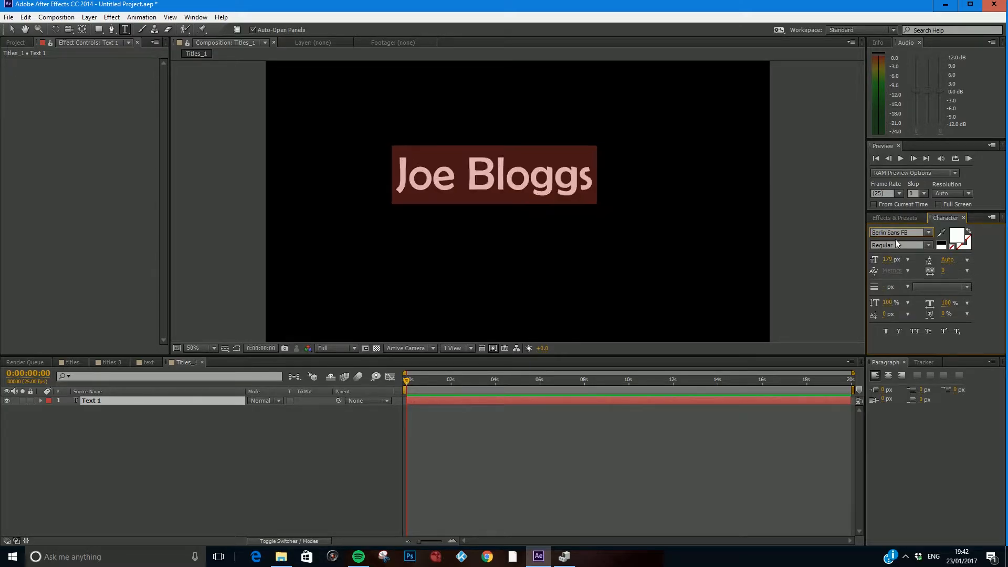
key(Down)
key(Up)
key(Up)
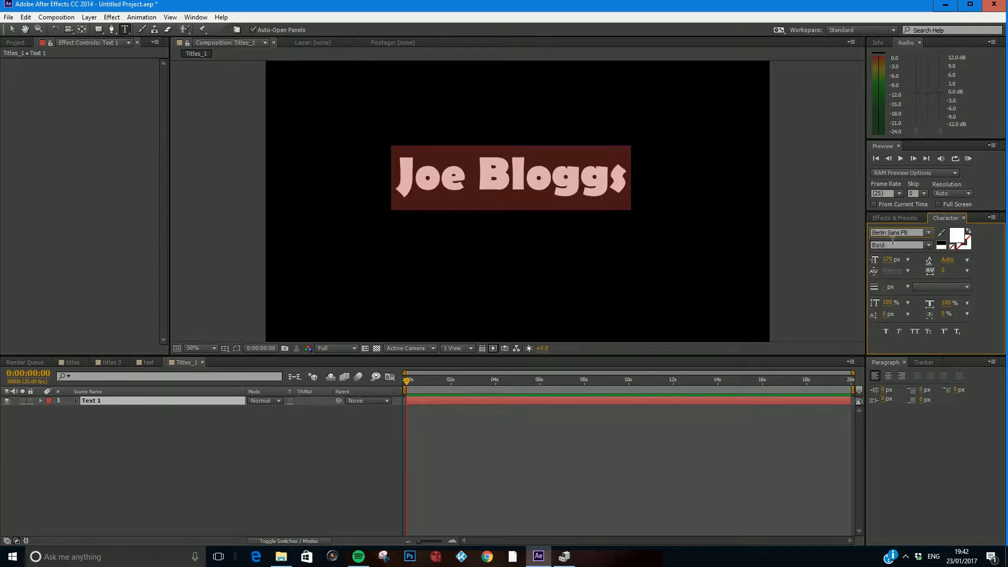
key(Down)
key(Up)
key(Up)
key(Up)
key(Up)
key(Up)
key(Up)
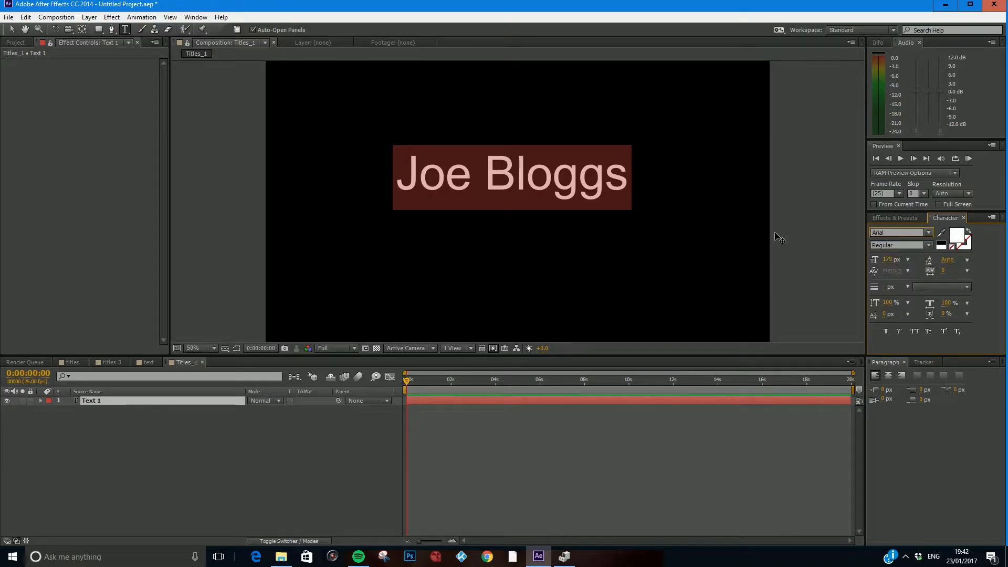
Check the name's placement in the titles composition and move the Titles_1 text to the lower-left corner of the frame
click(66, 361)
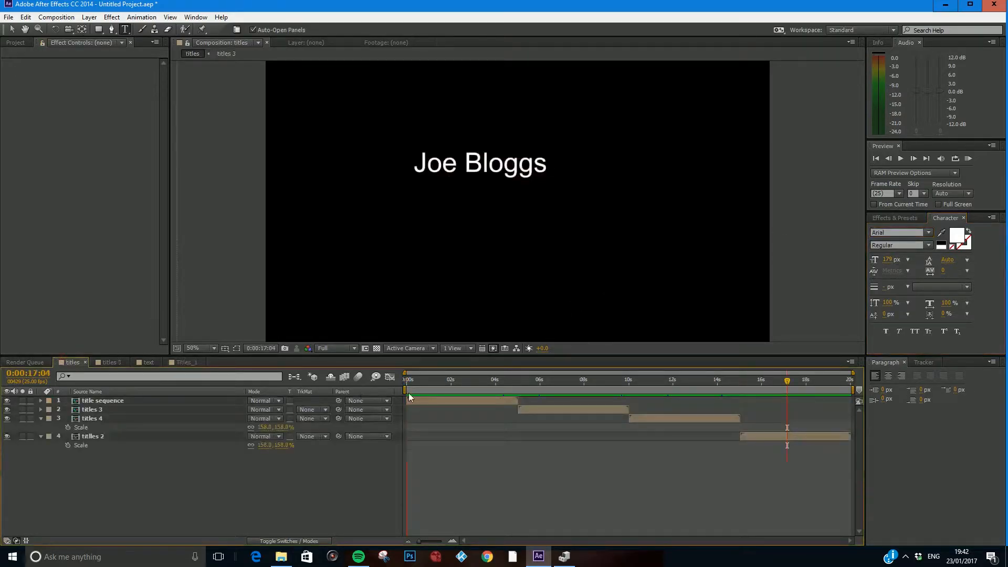
drag(407, 380, 474, 379)
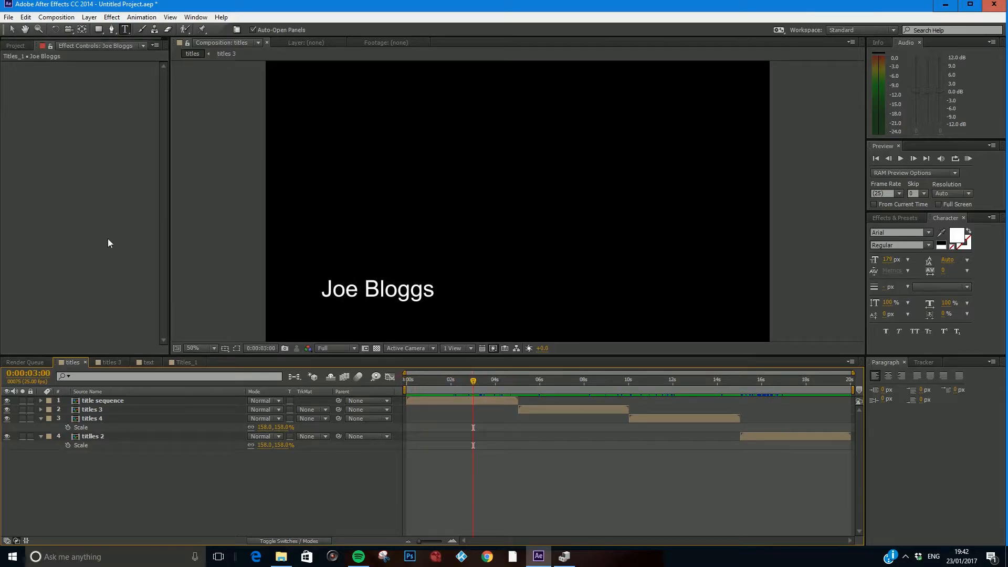
click(187, 361)
click(12, 29)
drag(473, 178, 357, 308)
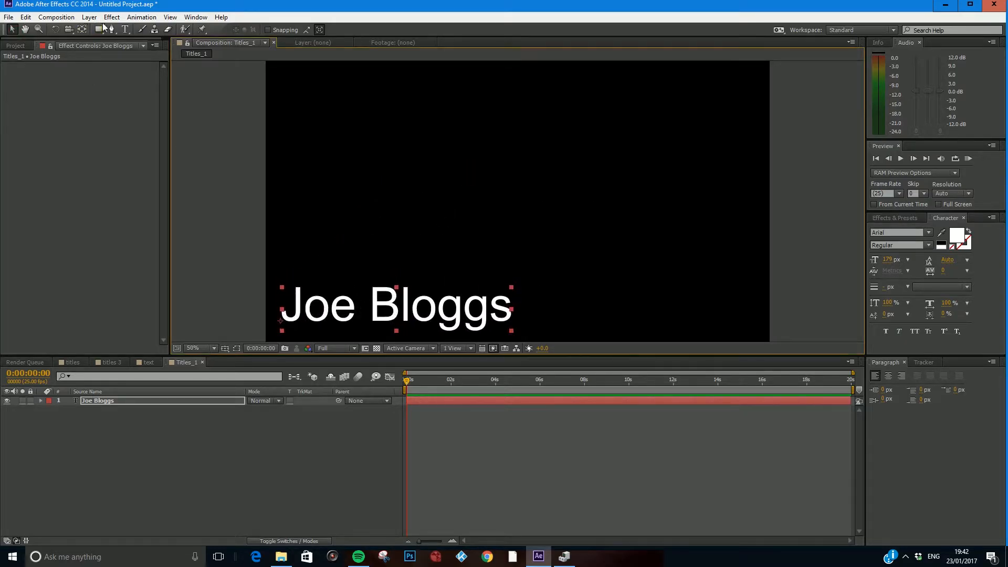
Reduce the font size of the whole name text to 96 px
click(125, 29)
drag(513, 300, 278, 310)
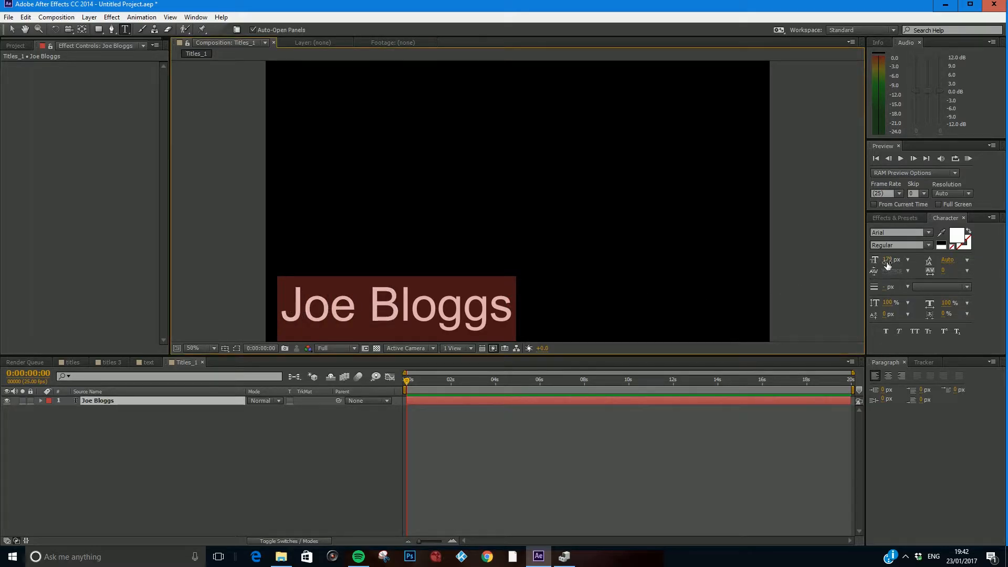
drag(890, 262, 849, 267)
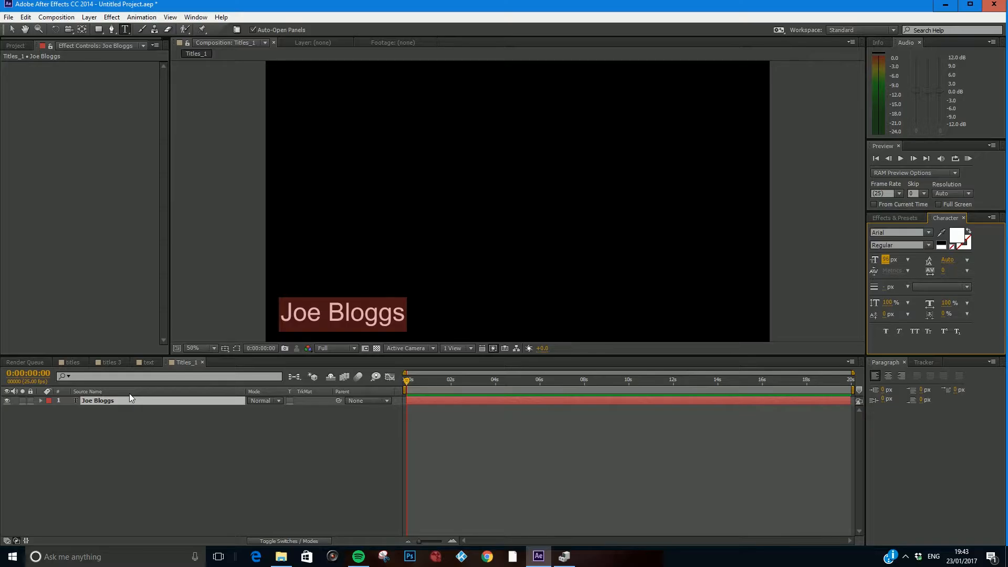
click(139, 414)
Reveal the name layer's Position property and set its first keyframe at 0:00:00:00
click(115, 402)
key(p)
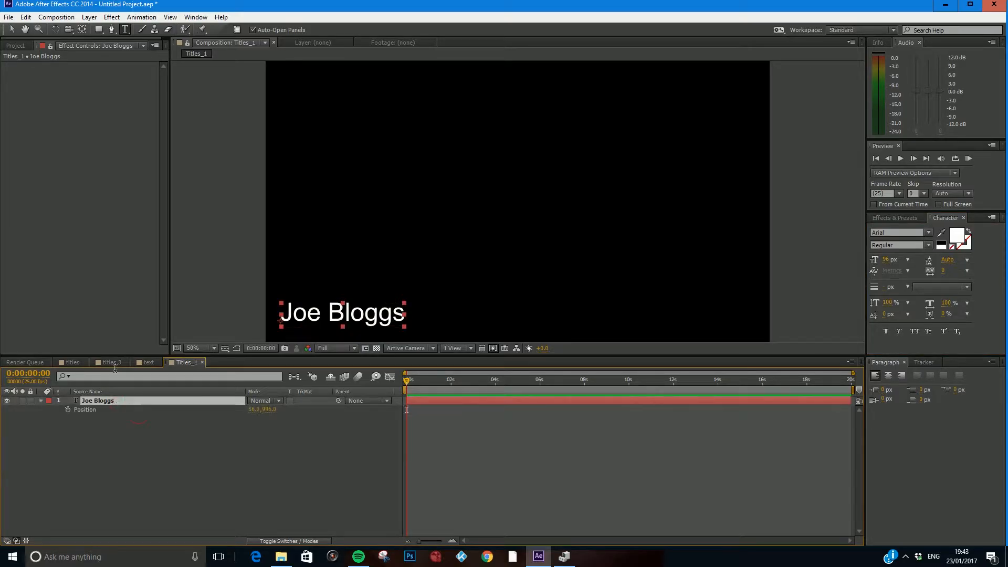
click(68, 410)
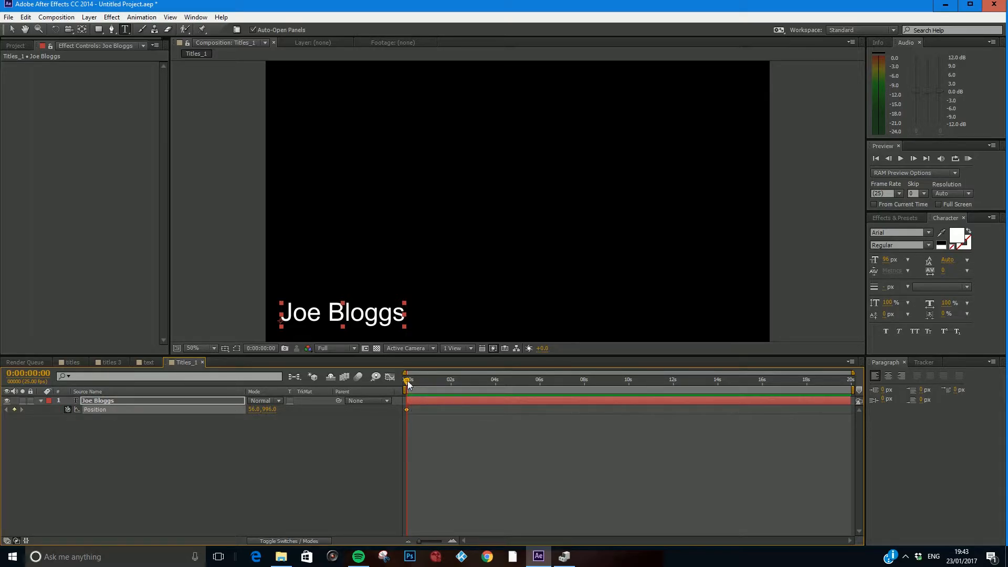
At 0:00:05:00, undo a trial vertical move and shift the name horizontally to an X position of 340 as a second keyframe
drag(412, 385, 510, 391)
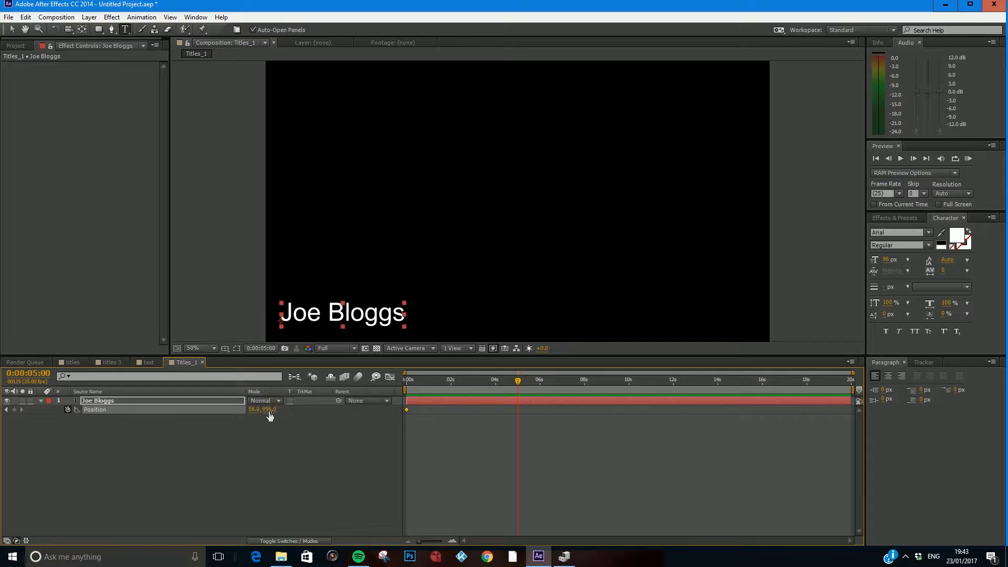
drag(269, 409, 301, 412)
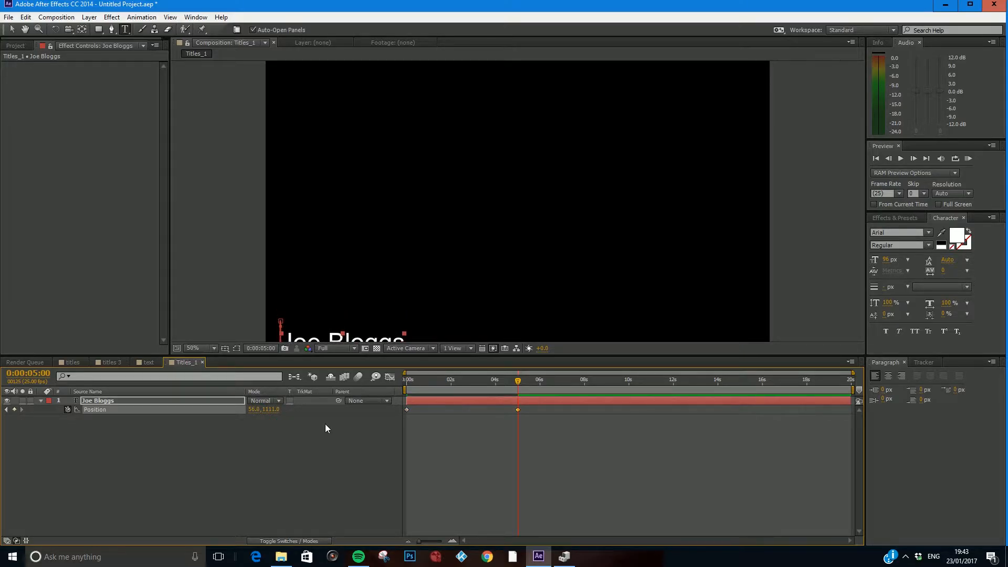
key(ctrl+z)
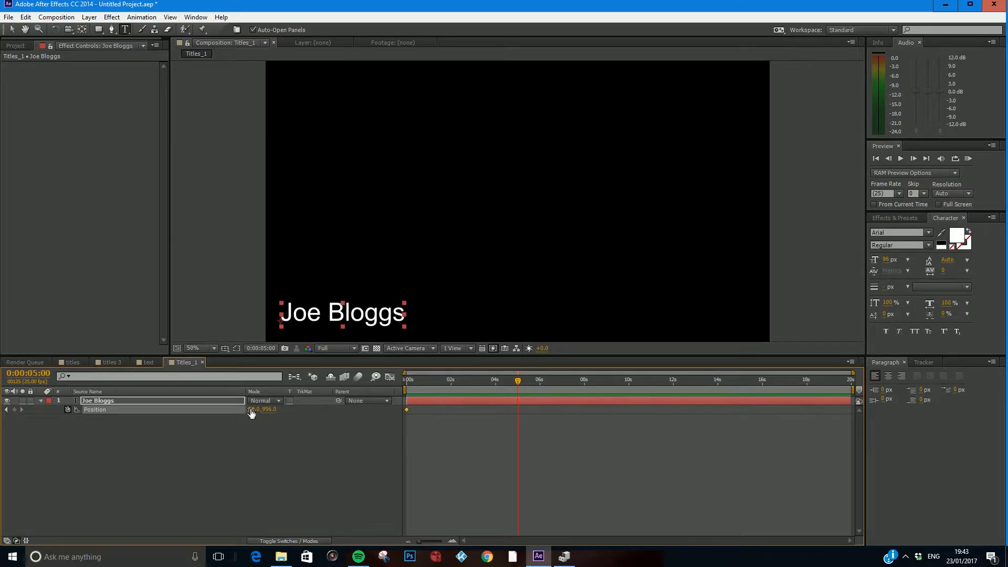
drag(252, 413, 396, 405)
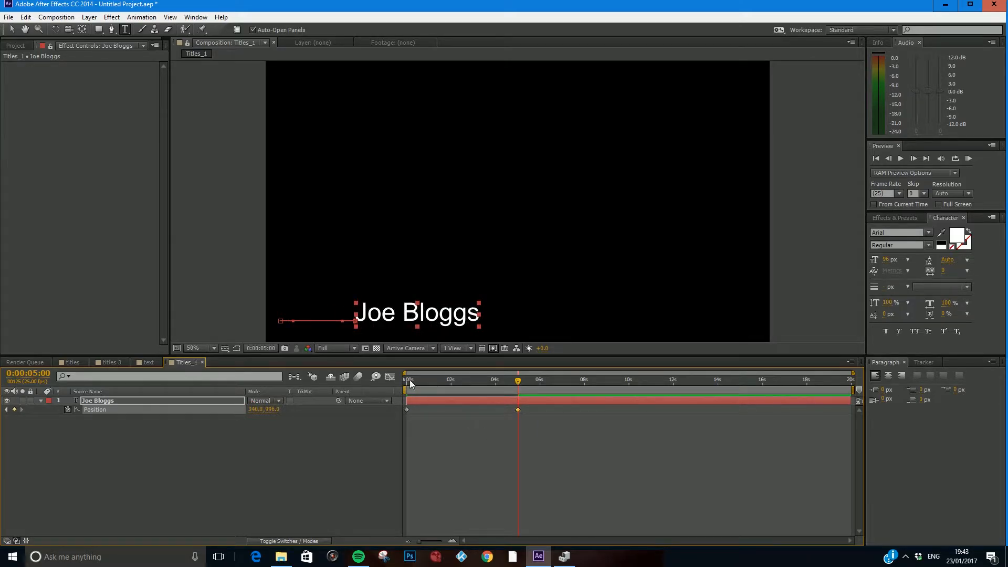
Scrub between the start and 0:00:05:00 to check the name's sideways movement
click(410, 382)
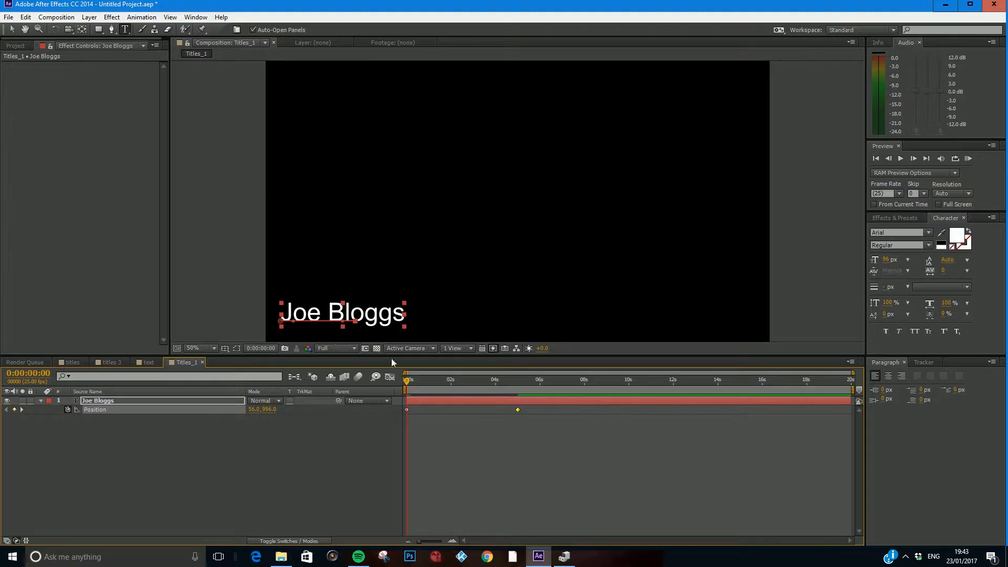
drag(408, 380, 520, 390)
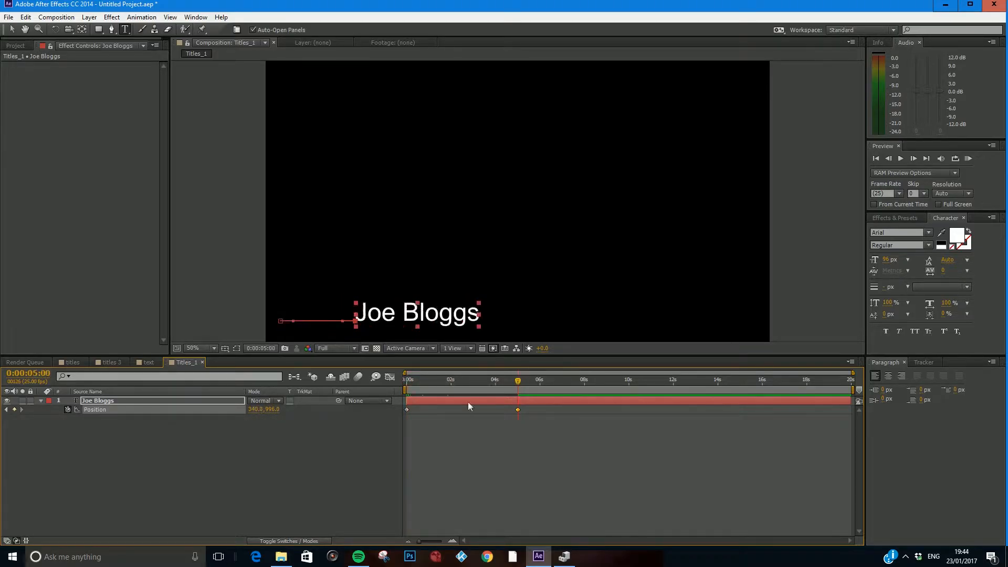
drag(517, 380, 388, 398)
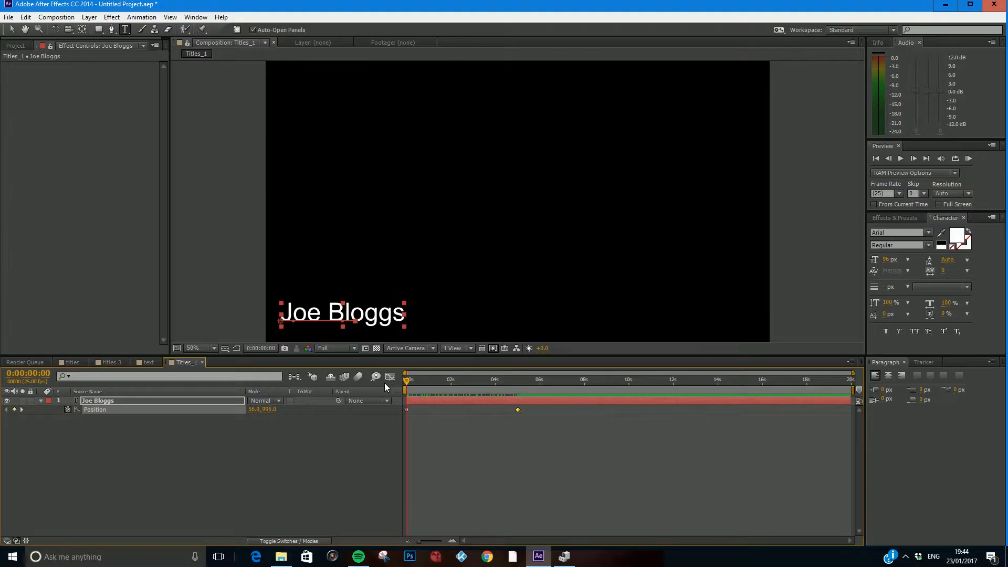
Show the name layer's Opacity property together with its keyframed Position property
key(shift+t)
click(118, 470)
click(112, 394)
click(106, 402)
key(u)
key(t)
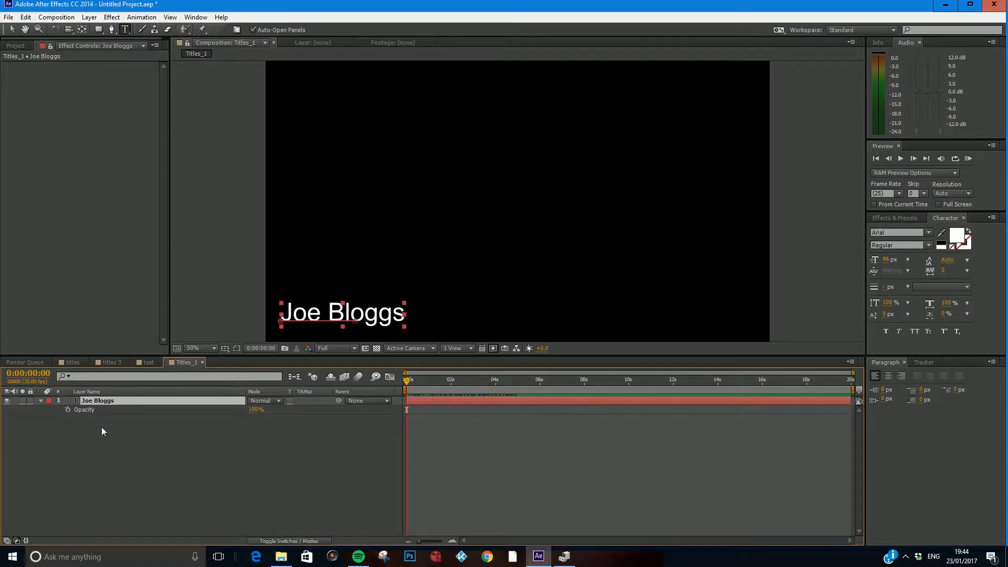
key(p)
key(shift+t)
Set the name layer's opacity to 0% and add its first Opacity keyframe at 0:00:00:00
drag(408, 377, 388, 389)
click(255, 417)
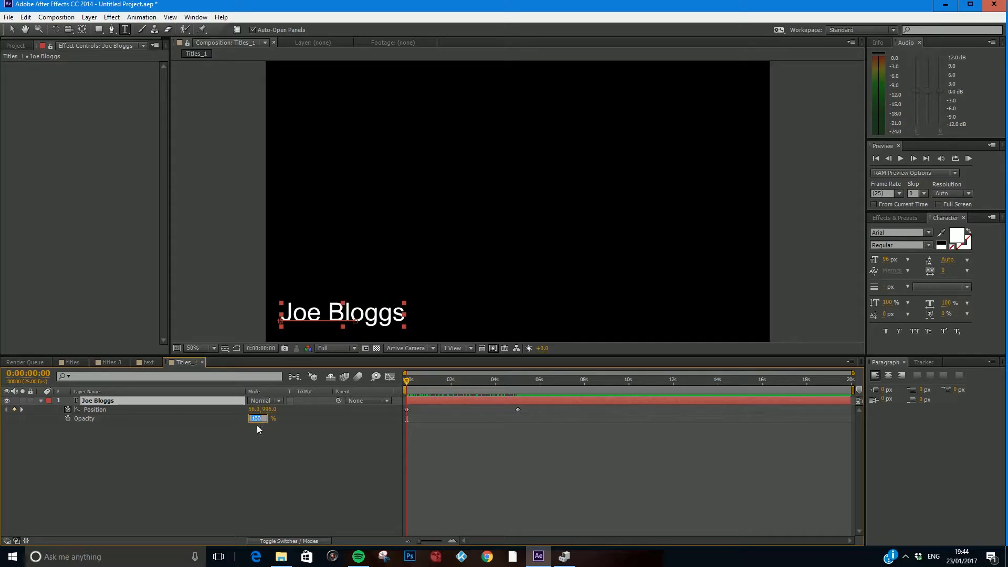
key(Return)
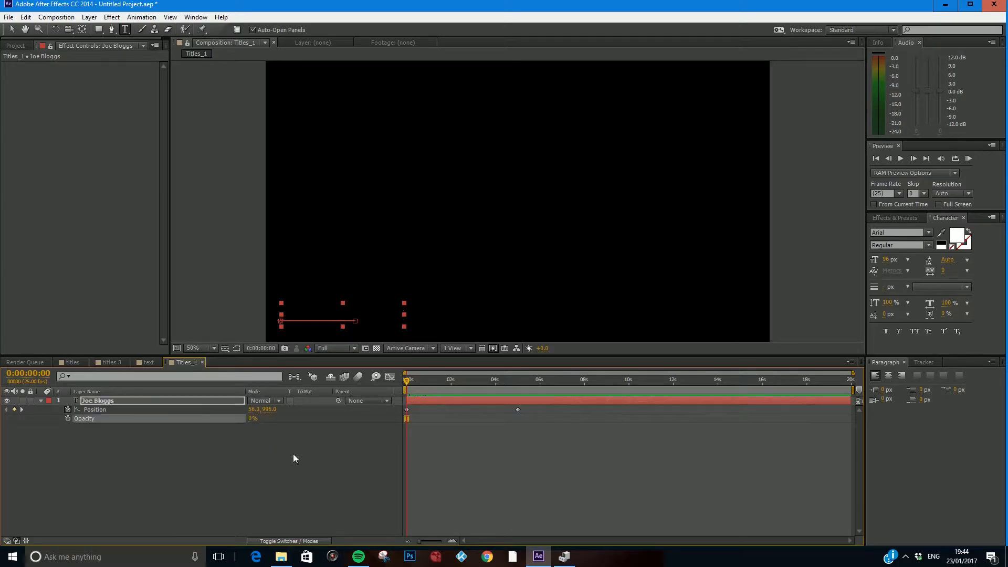
click(69, 419)
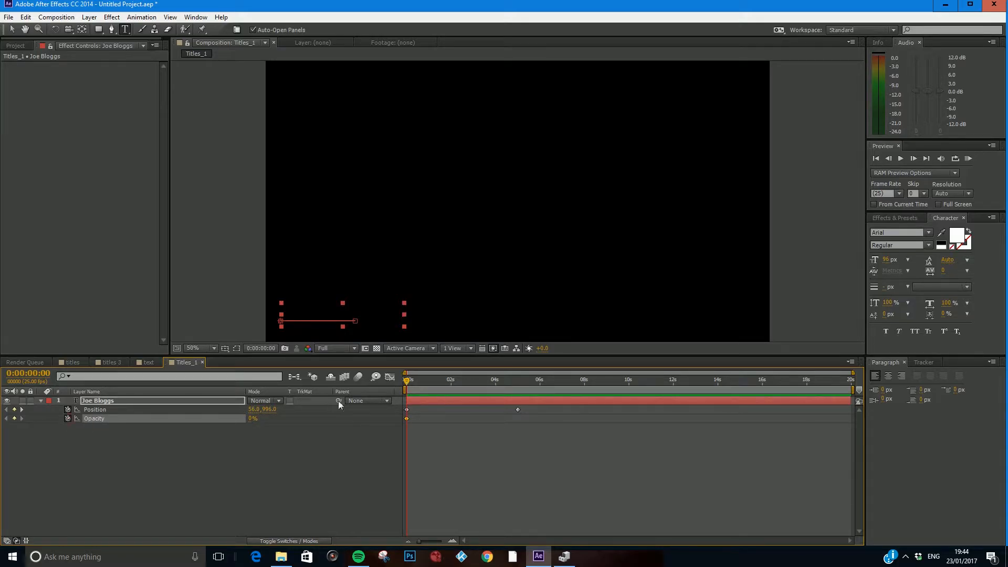
At 0:00:00:14, set the name layer's opacity to 100% as a second keyframe
drag(408, 379, 421, 389)
click(250, 423)
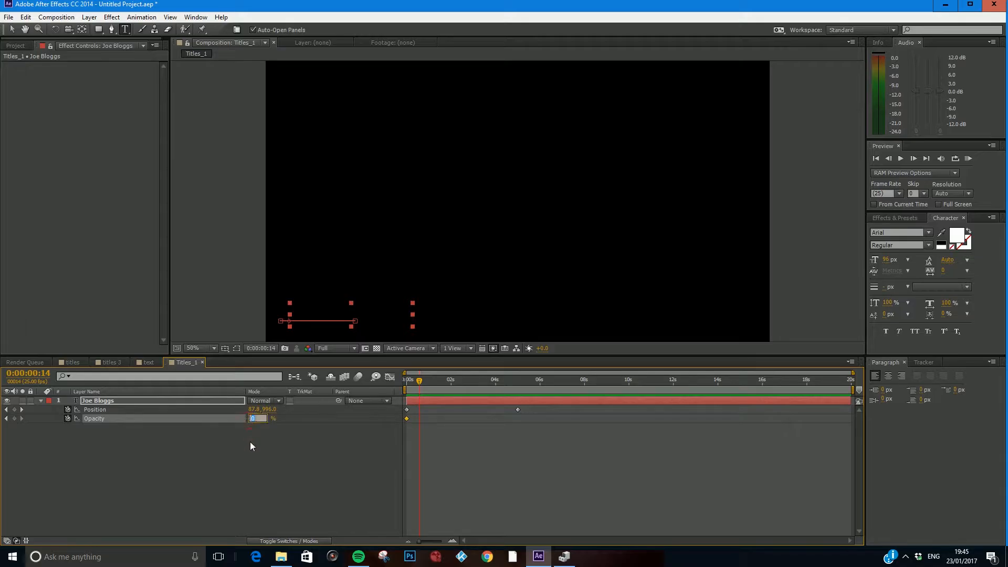
text(100)
key(Return)
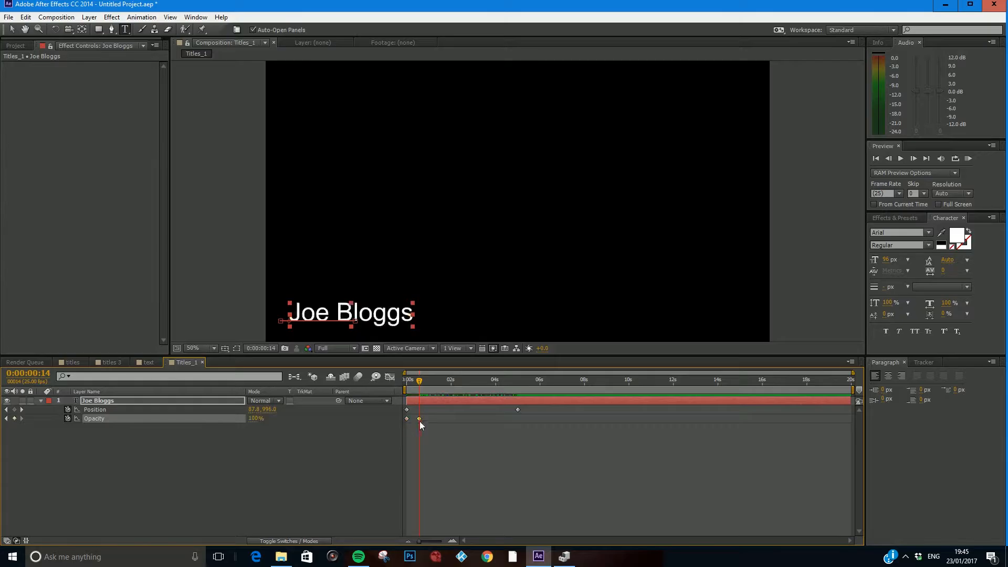
Examine the Position and Opacity keyframes and scrub through the name's fade-in and sideways movement
drag(423, 379, 402, 386)
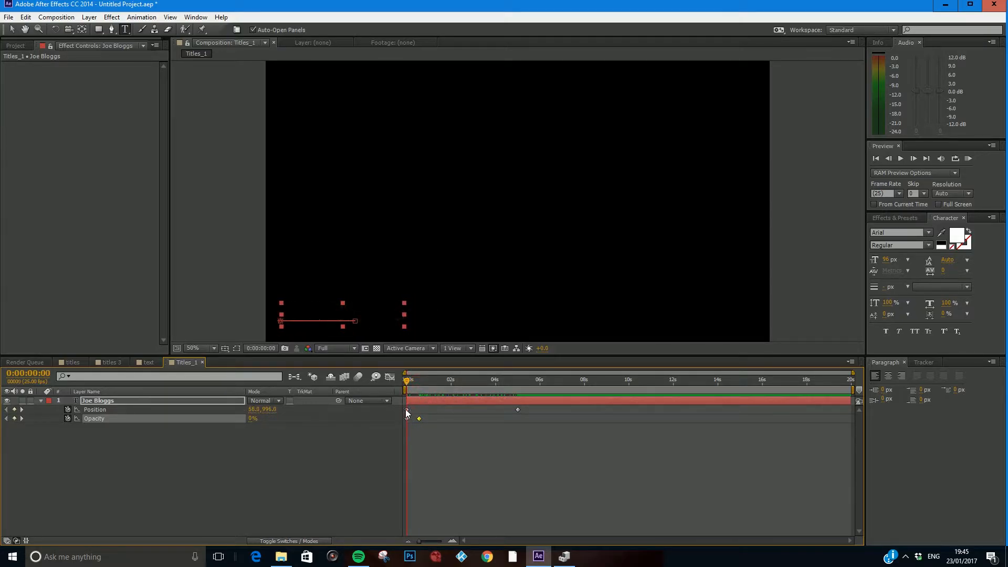
drag(528, 404, 401, 413)
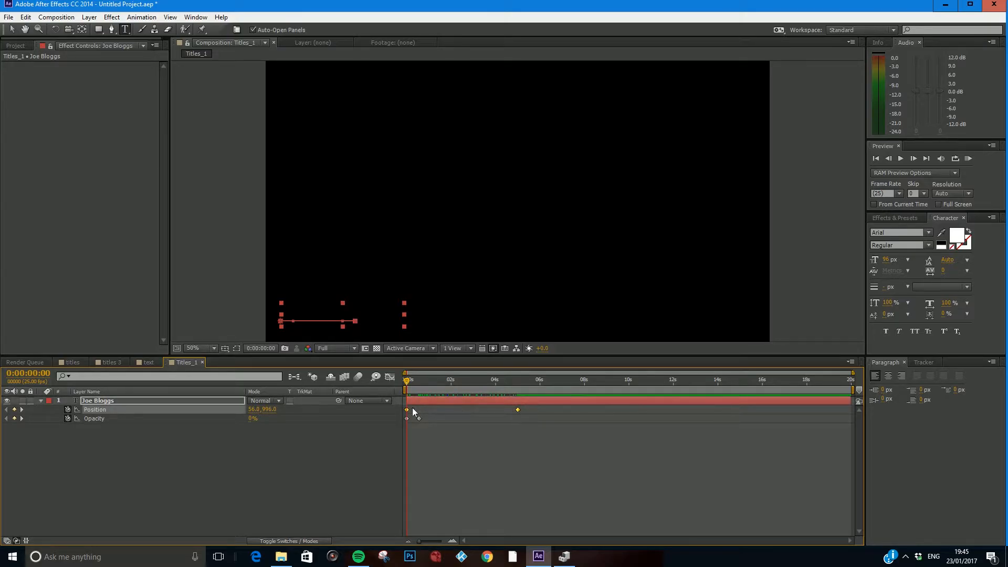
drag(443, 437, 405, 415)
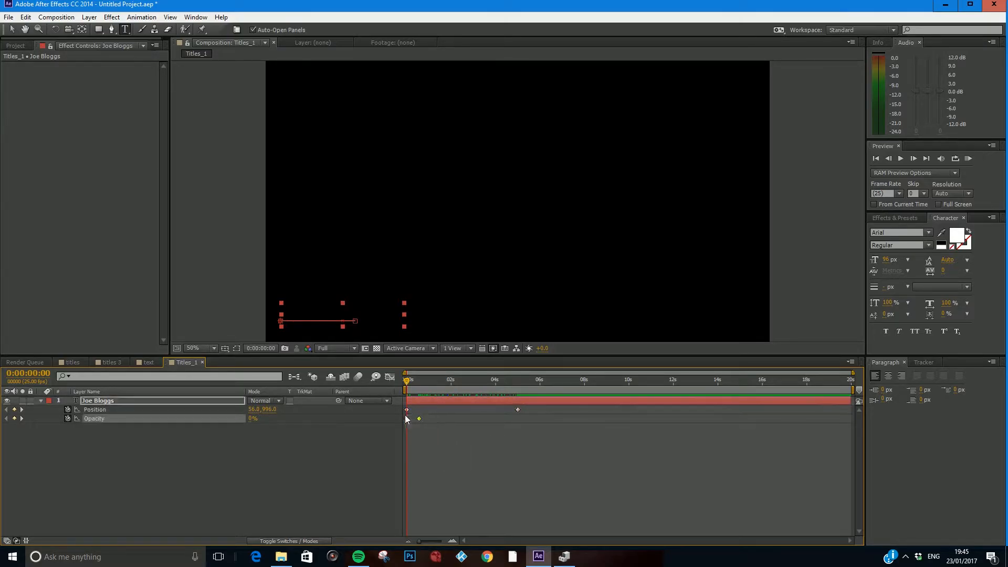
click(433, 451)
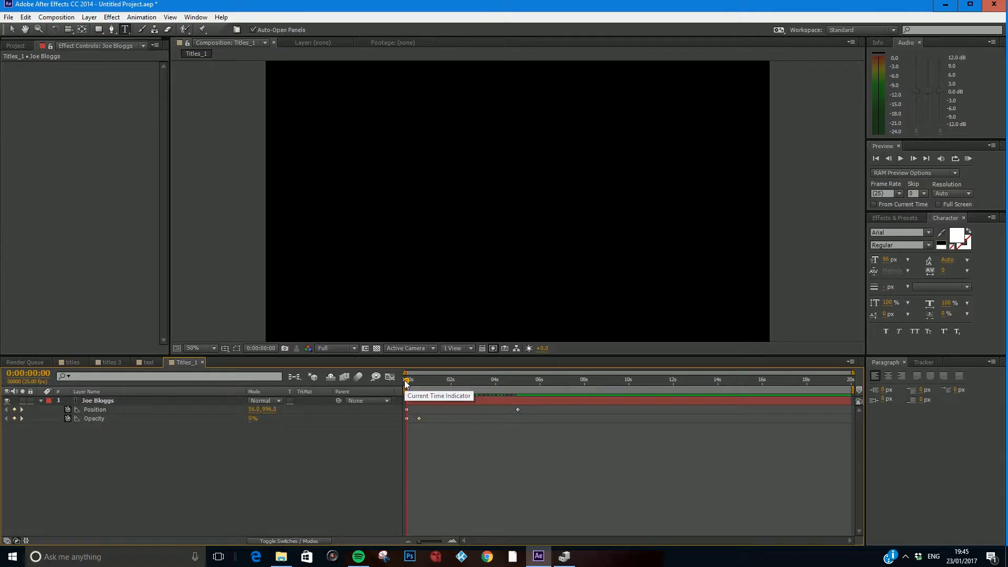
drag(405, 384, 505, 399)
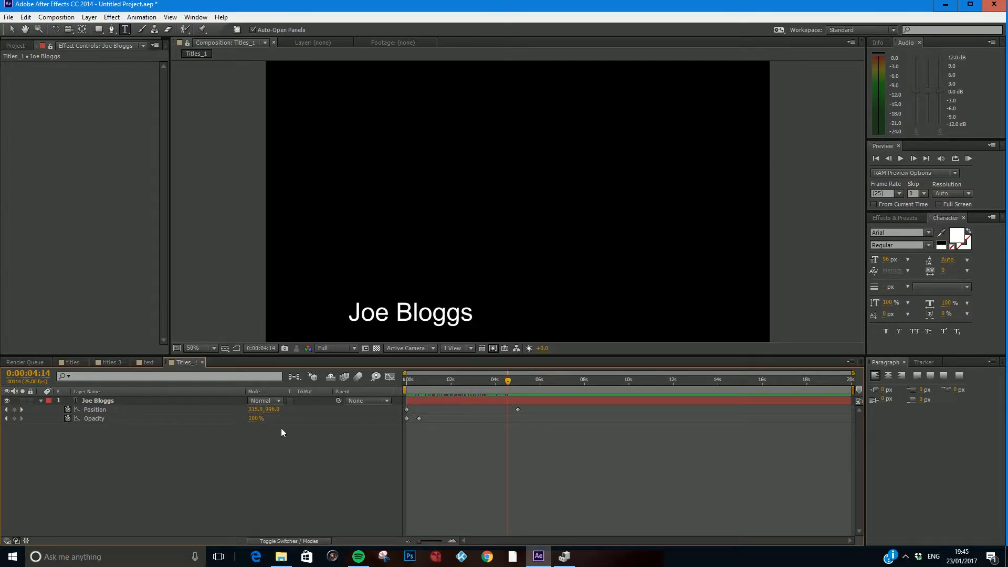
click(251, 419)
drag(423, 382, 421, 391)
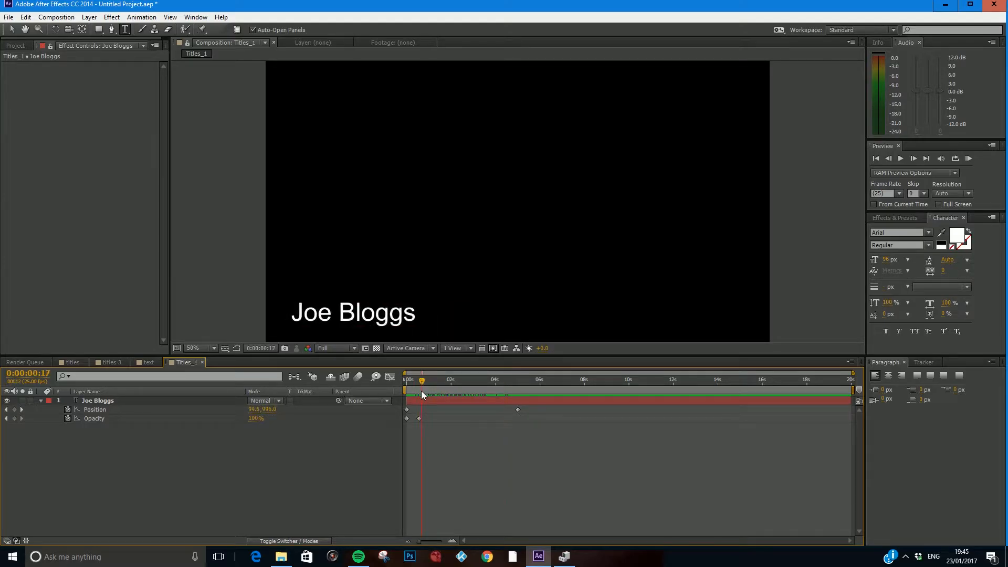
Hold the name's opacity at 100% with a keyframe at 0:00:04:12 and set it to 0% at 0:00:05:00
drag(513, 381, 506, 385)
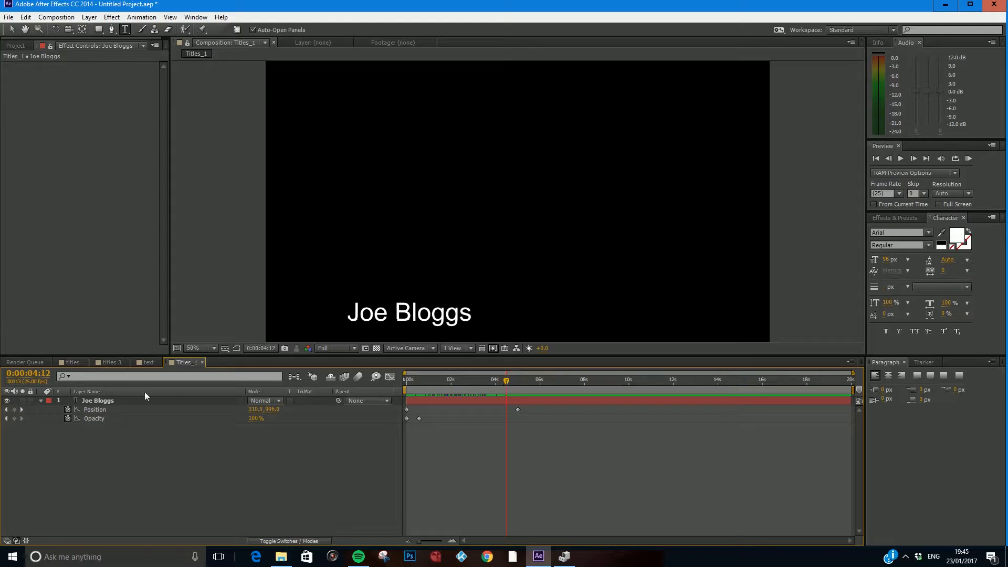
click(15, 419)
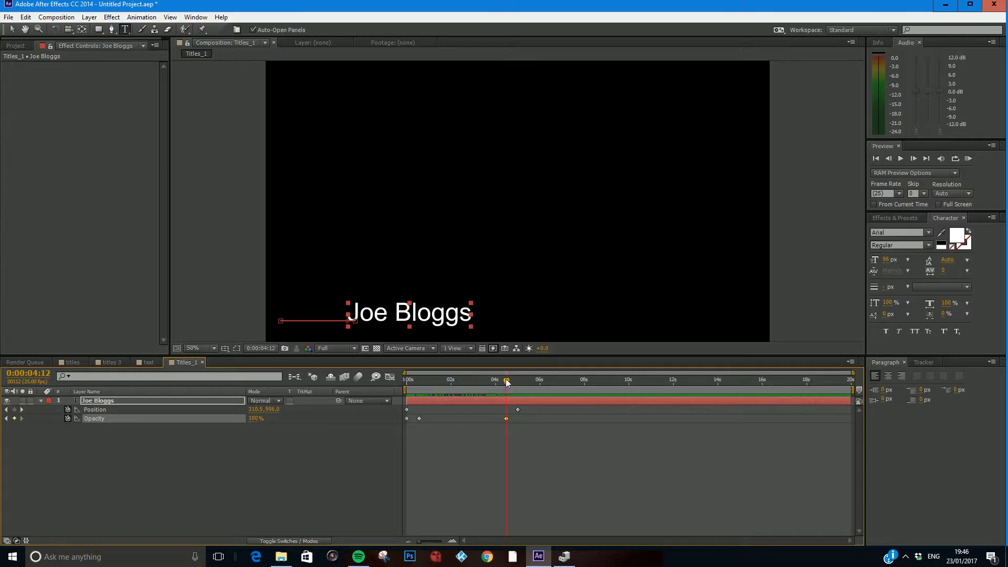
drag(506, 379, 517, 379)
click(252, 420)
text(0)
key(Return)
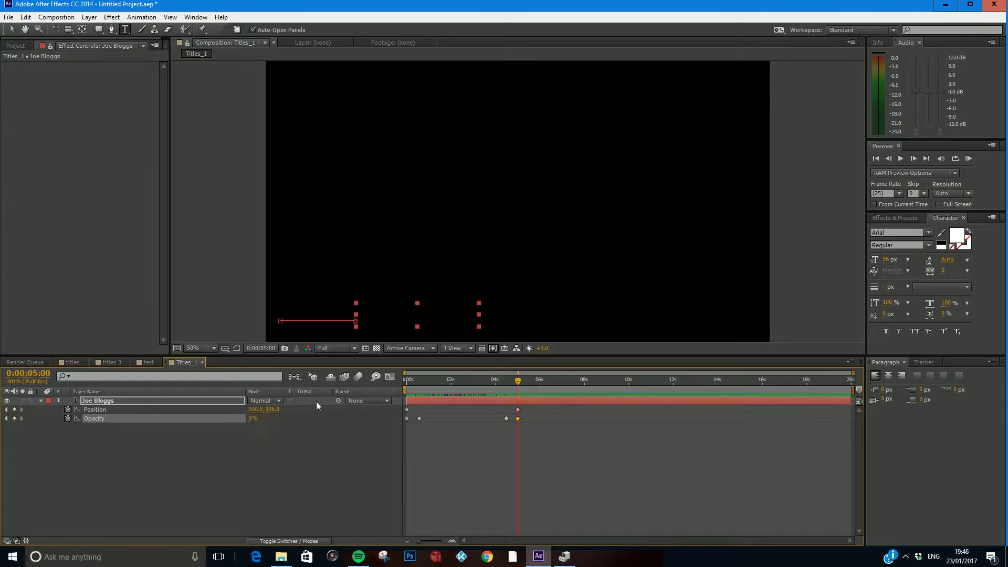
Trim the end of the name layer to 0:00:05:00
drag(435, 377, 521, 395)
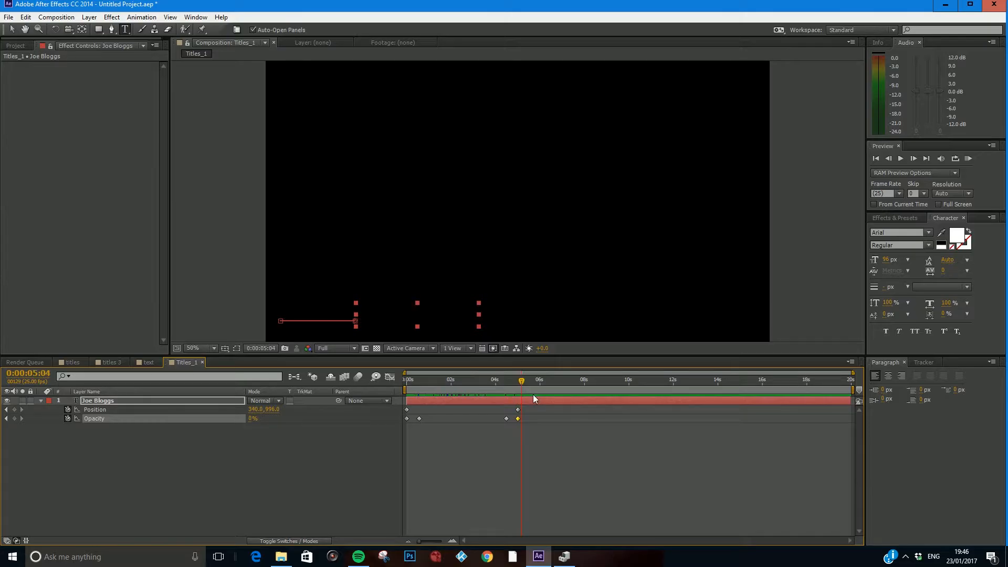
click(522, 383)
drag(521, 384, 521, 384)
key(Page_Up)
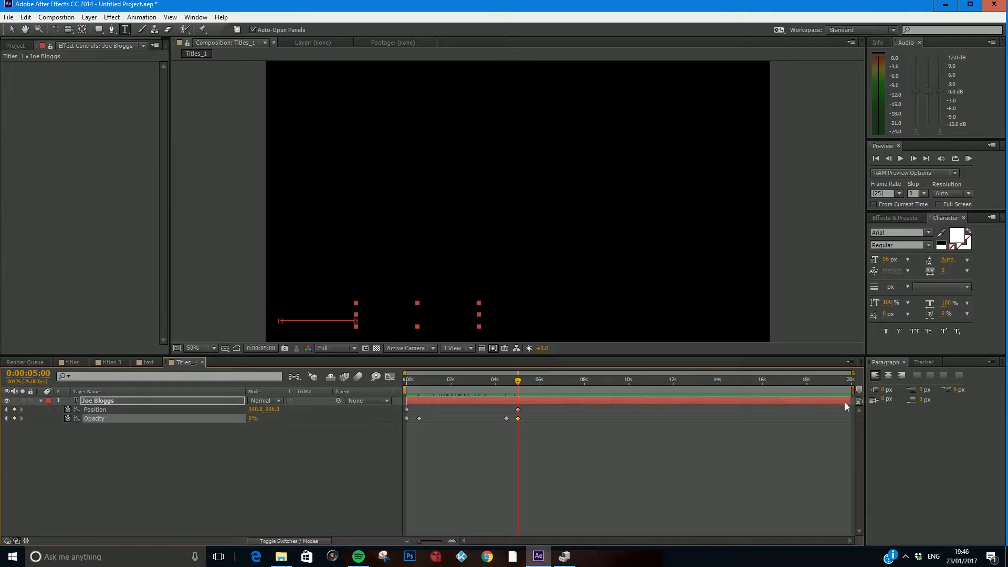
drag(851, 401, 695, 402)
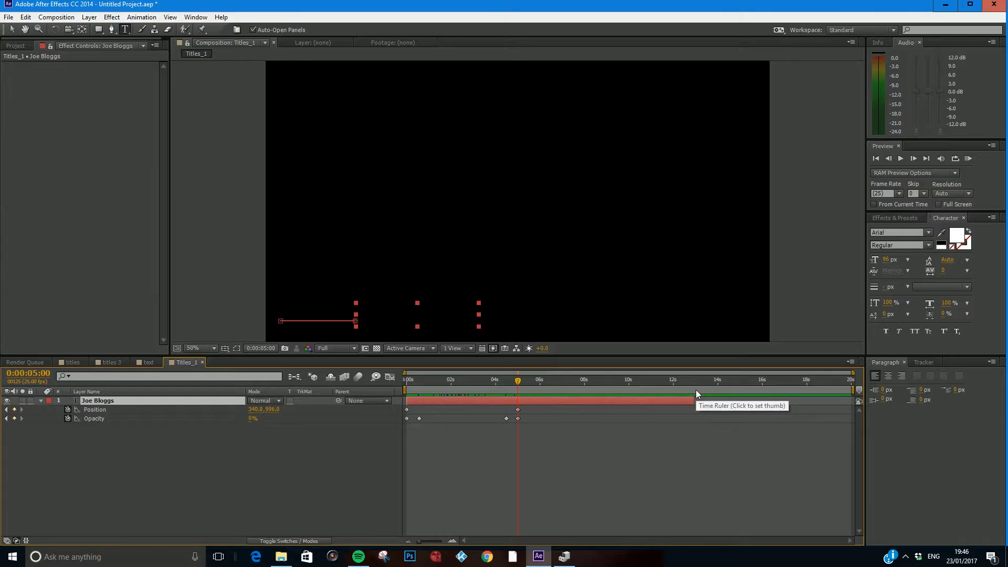
key(alt+bracketright)
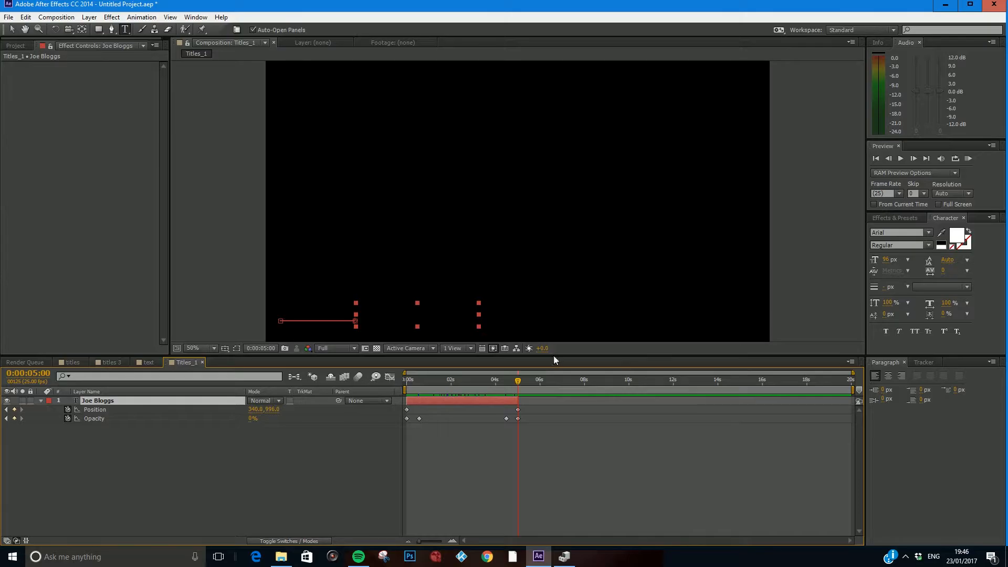
Scrub through the finished example in the titles composition to review the second title style, and return to Titles_1
drag(501, 388, 297, 379)
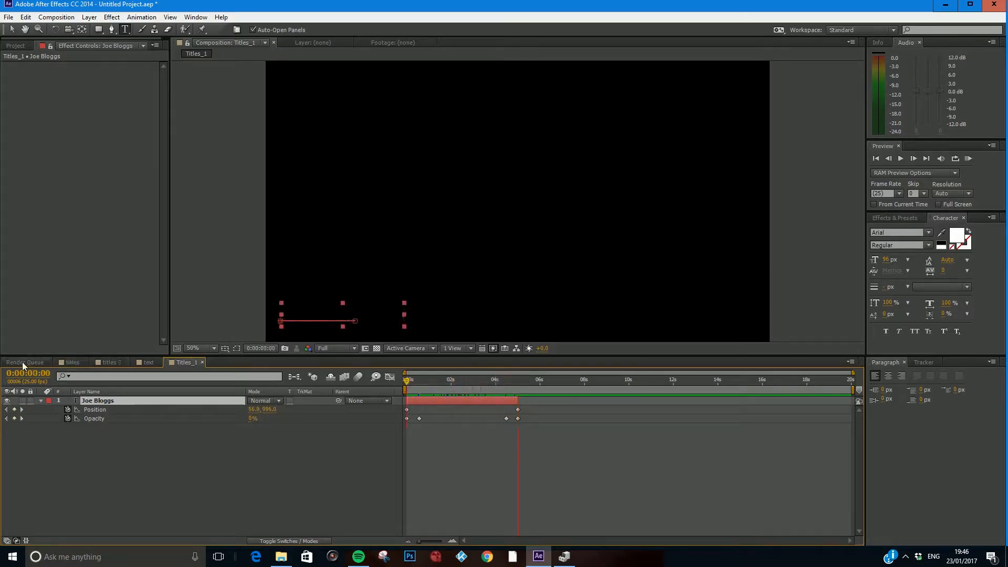
click(72, 362)
drag(415, 380, 580, 391)
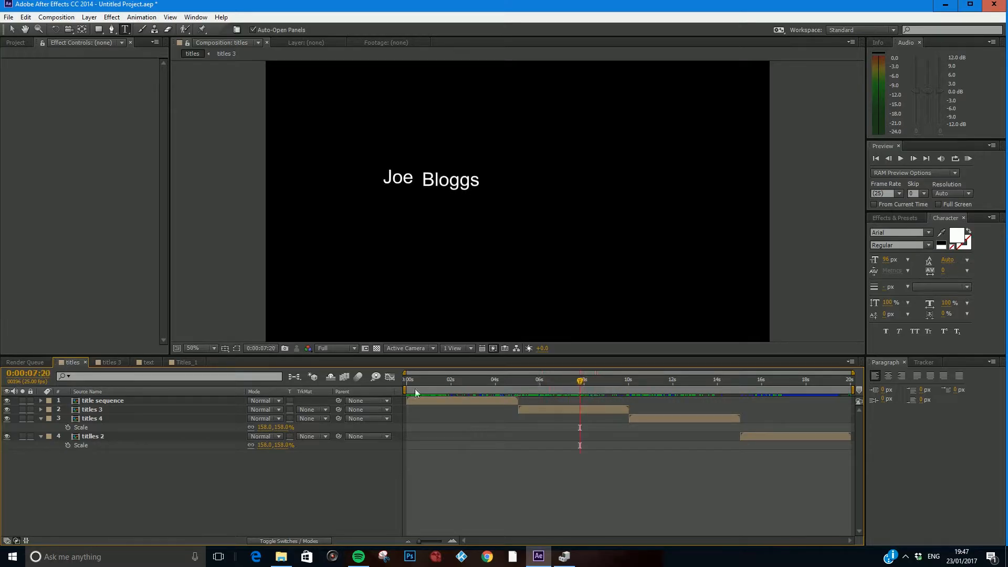
click(184, 362)
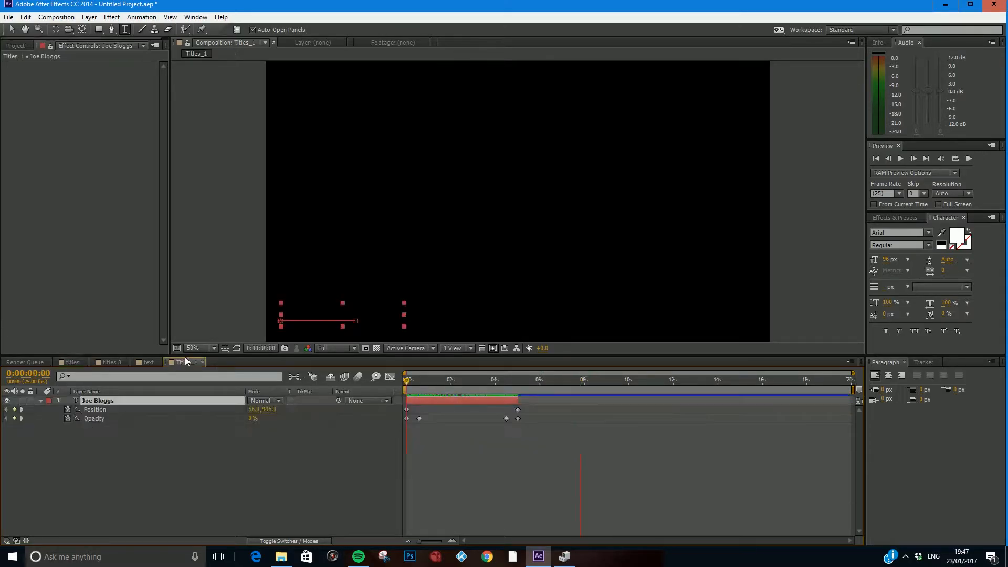
Create a composition named Titles_2 with the HDTV 1080 25 preset and a 0:00:20:00 duration
click(56, 18)
click(52, 30)
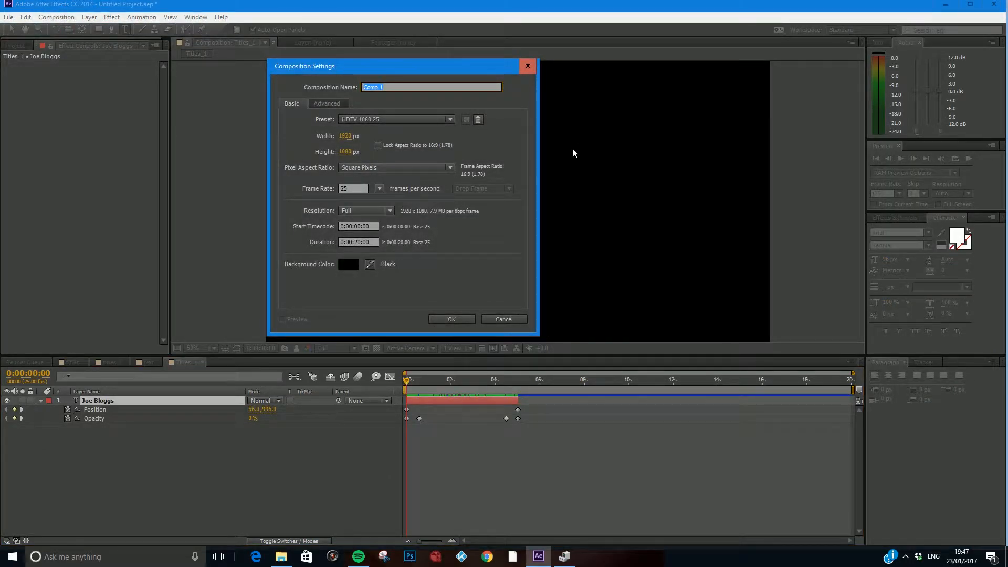
text(Titlres_2)
click(374, 87)
key(BackSpace)
click(450, 318)
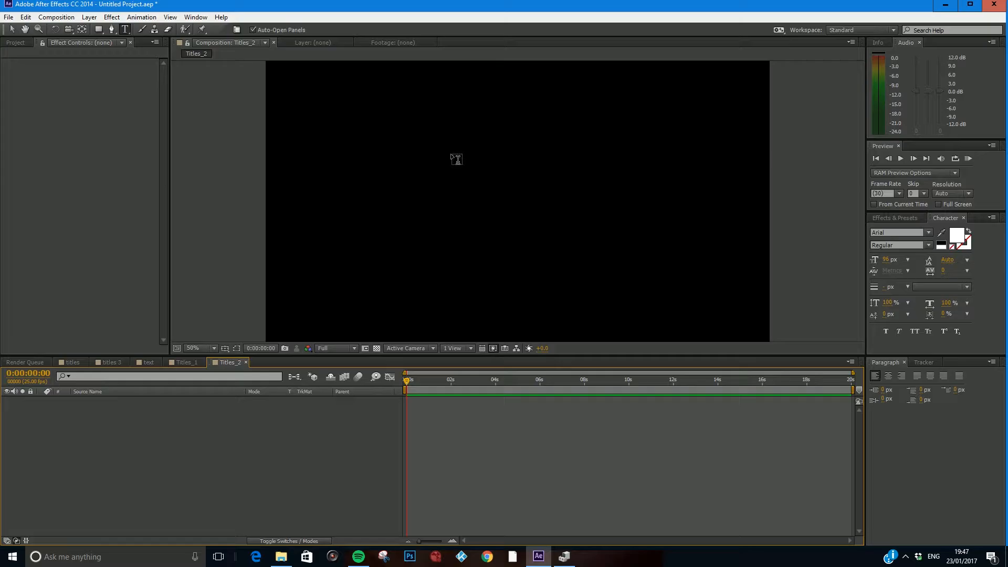
Add a text layer containing only the first name at about 650, 376 and compare with the titles composition
click(437, 162)
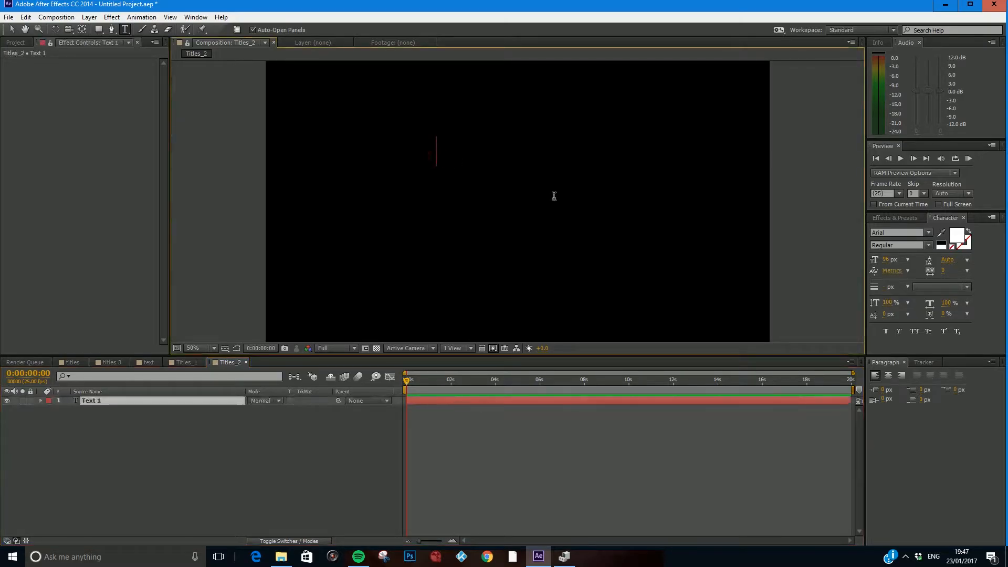
text(Joe)
click(72, 362)
drag(561, 381, 543, 389)
click(235, 361)
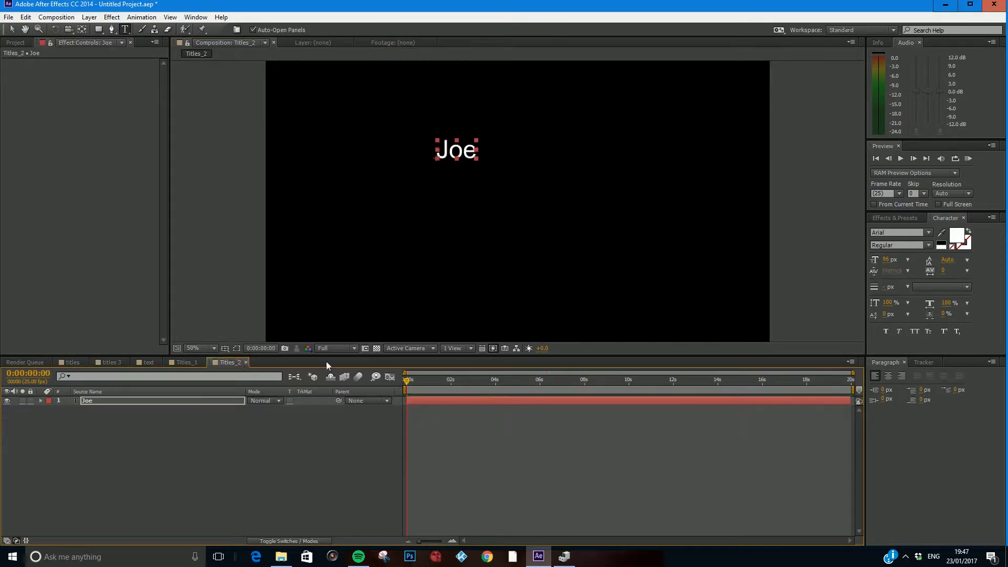
Add the surname as a separate text layer and place it below and right of the first name, at about 824, 518
click(104, 422)
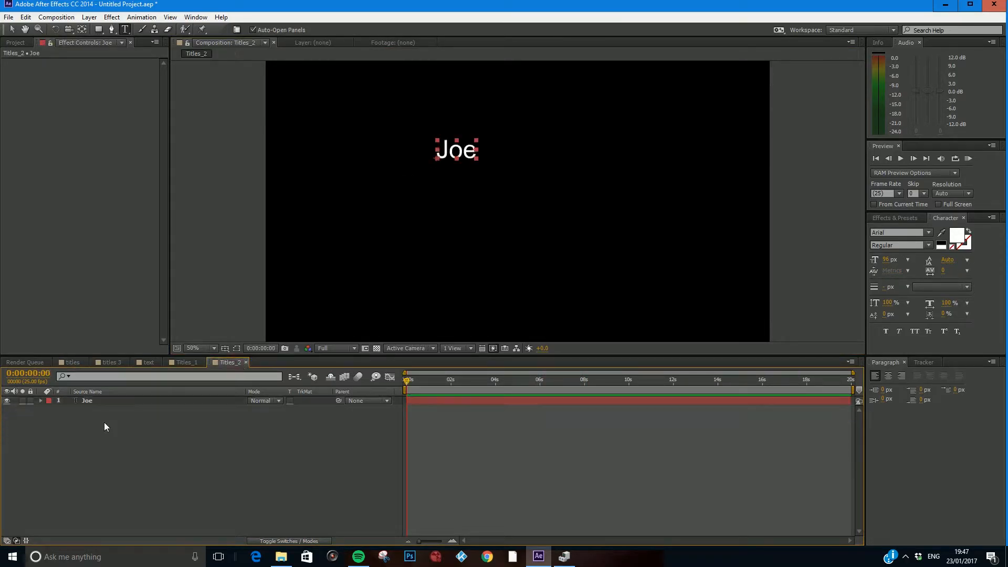
click(477, 204)
text(B)
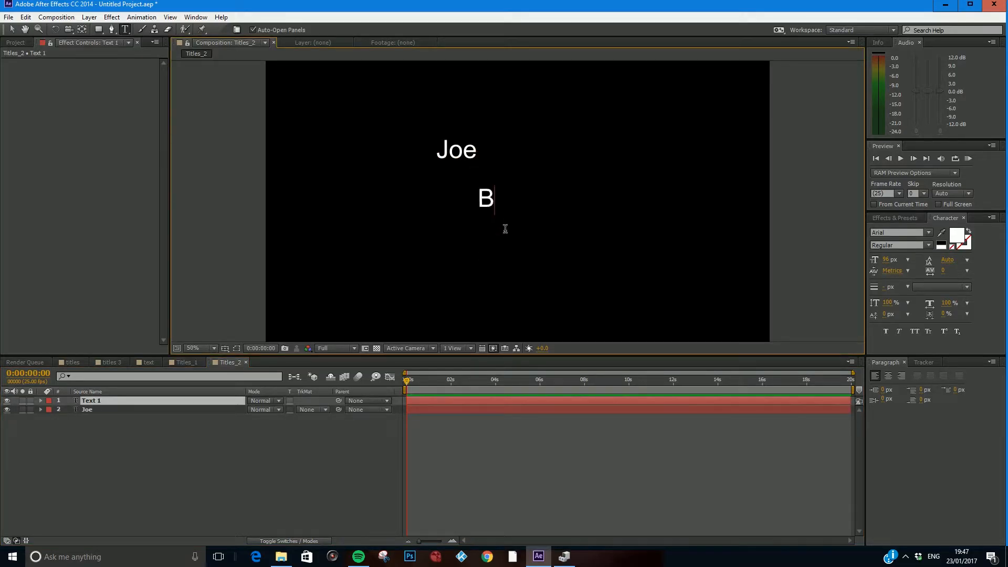
text(loggs)
click(12, 30)
drag(500, 199, 505, 189)
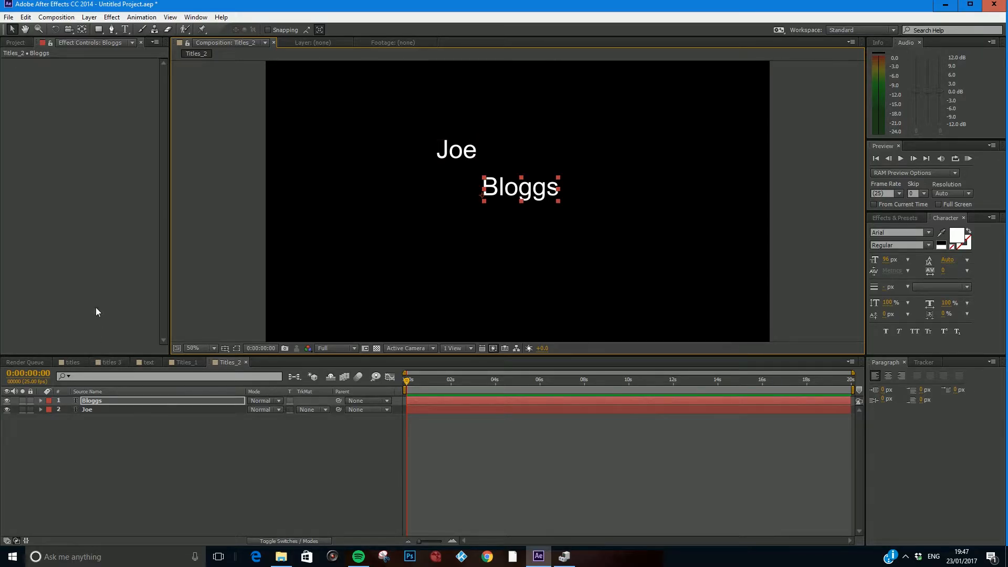
Reveal the Position property of both name layers and set a Position keyframe on each at 0:00:00:00
shift+click(97, 411)
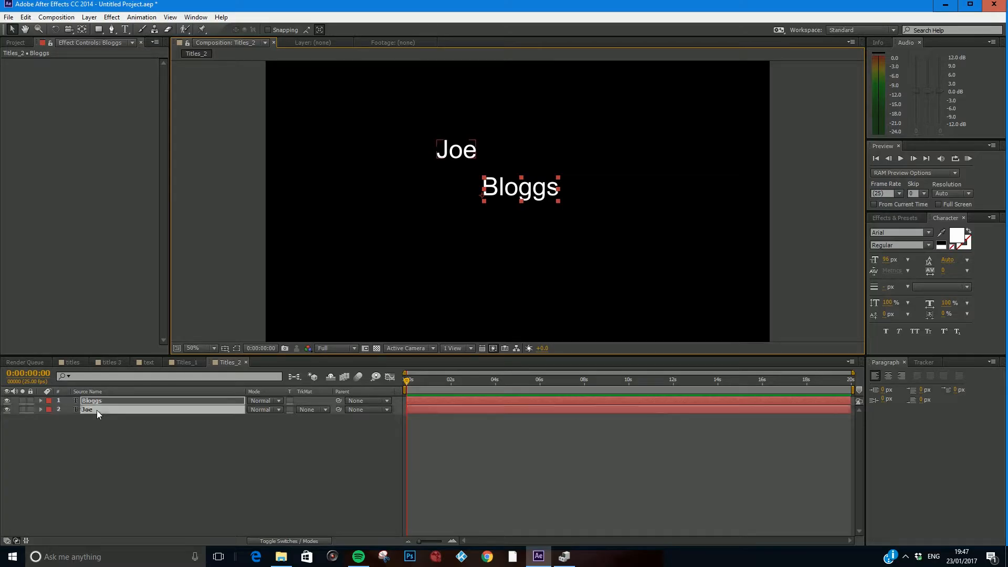
click(123, 436)
drag(124, 440, 104, 401)
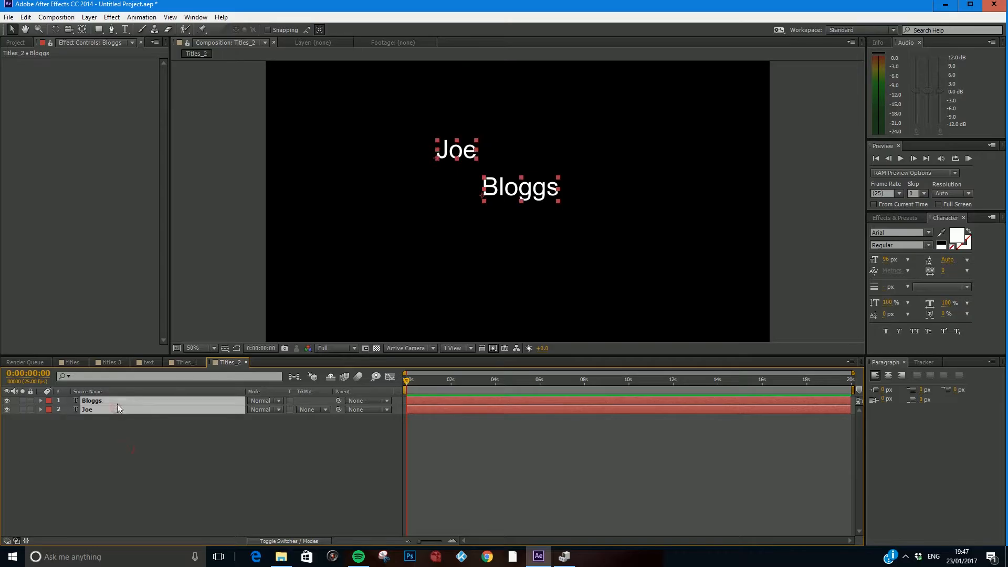
click(113, 428)
click(102, 409)
shift+click(103, 399)
key(p)
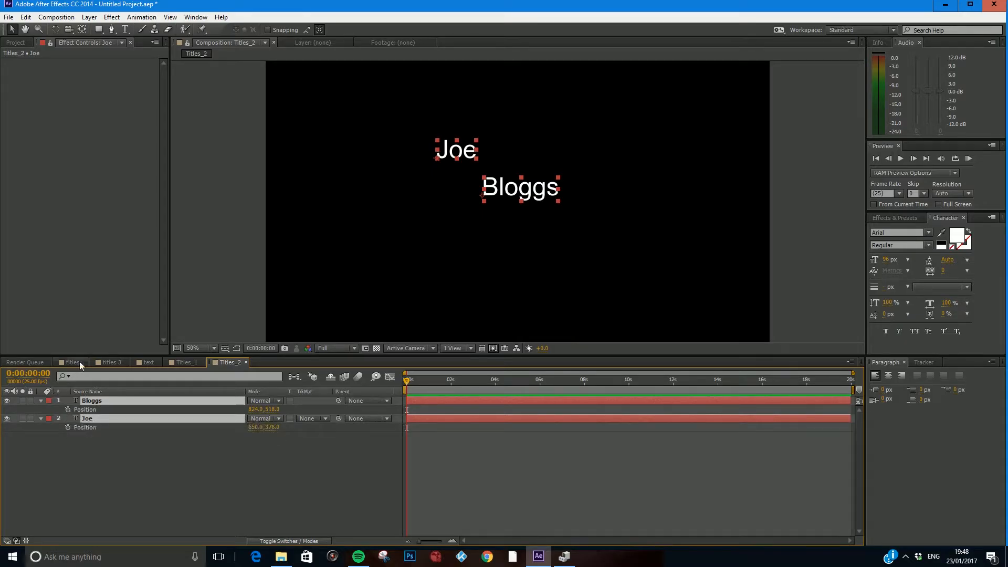
click(67, 409)
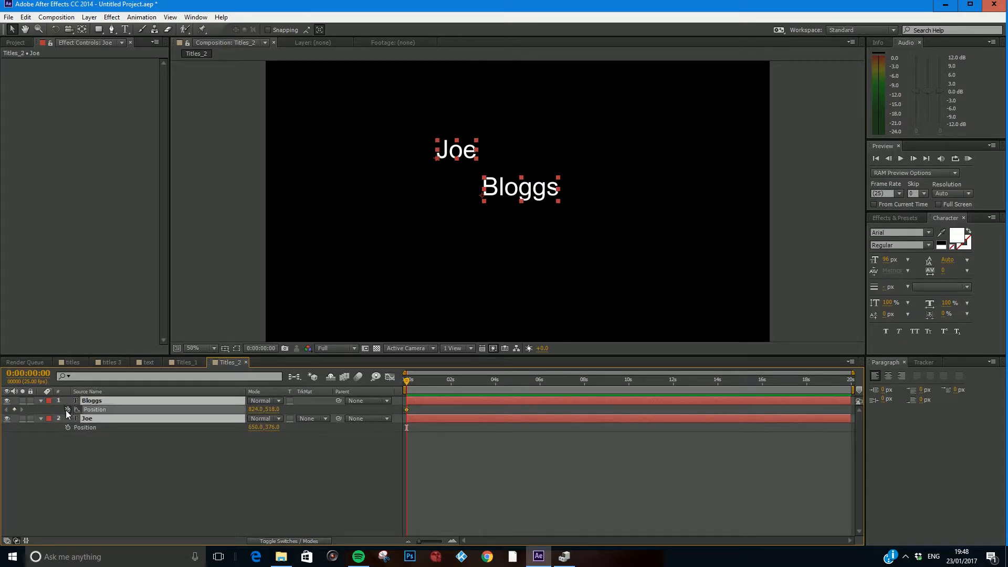
click(67, 428)
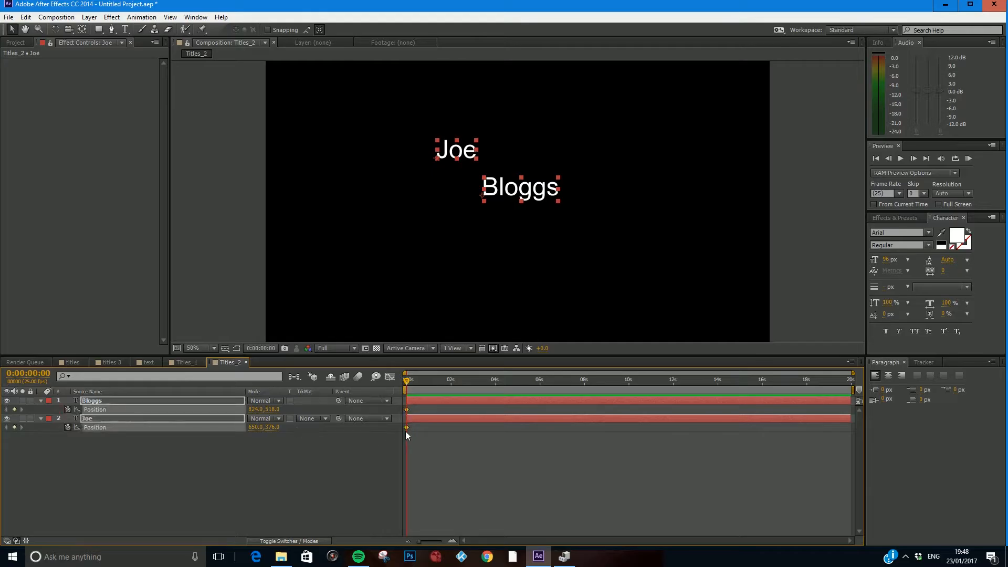
At 0:00:05:00, keyframe the first name moved down to 650, 582 and the surname moved up to 824, 370
drag(406, 381, 514, 397)
key(Page_Down)
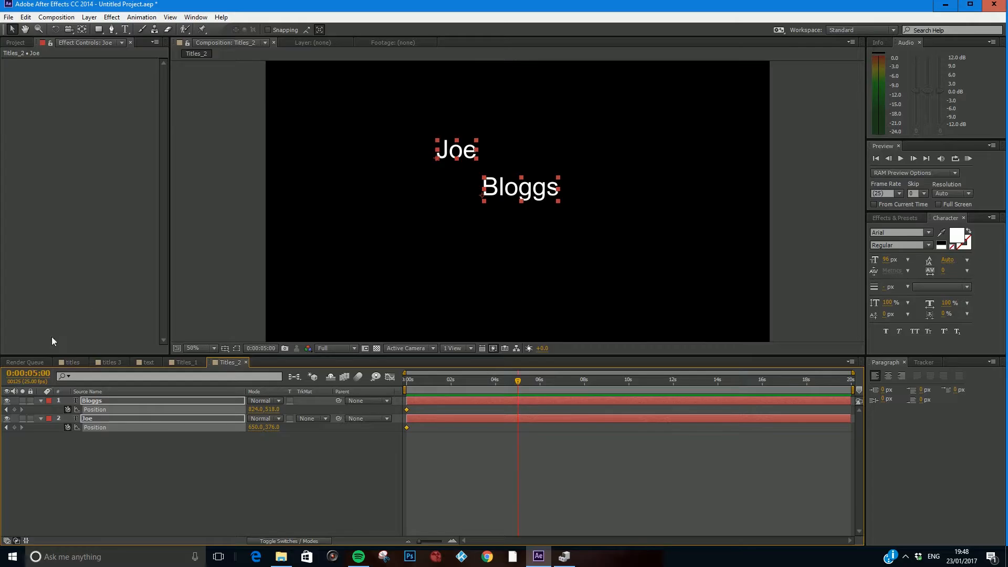
click(32, 373)
click(475, 379)
click(31, 374)
key(BackSpace)
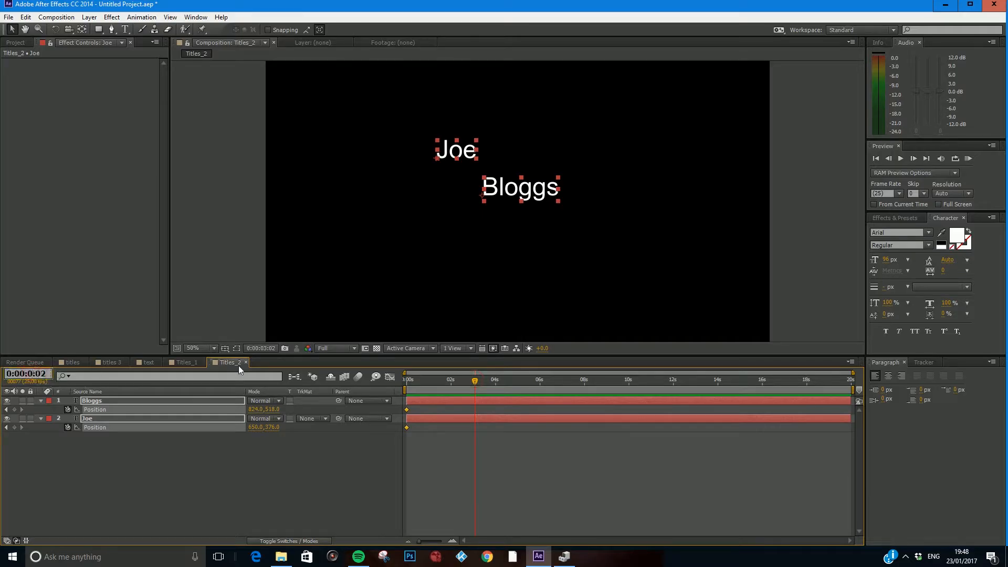
text(5)
key(Return)
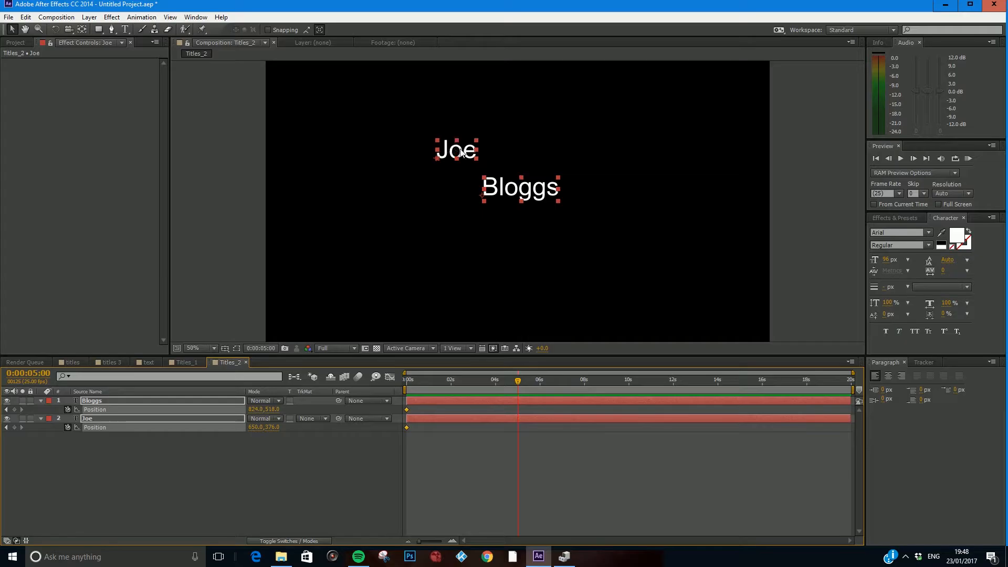
click(289, 468)
Reveal Opacity on both name layers and set a 0% Opacity keyframe on each at 0:00:00:00
mouse_move(408, 381)
mouse_down()
mouse_move(446, 383)
mouse_move(389, 386)
mouse_up()
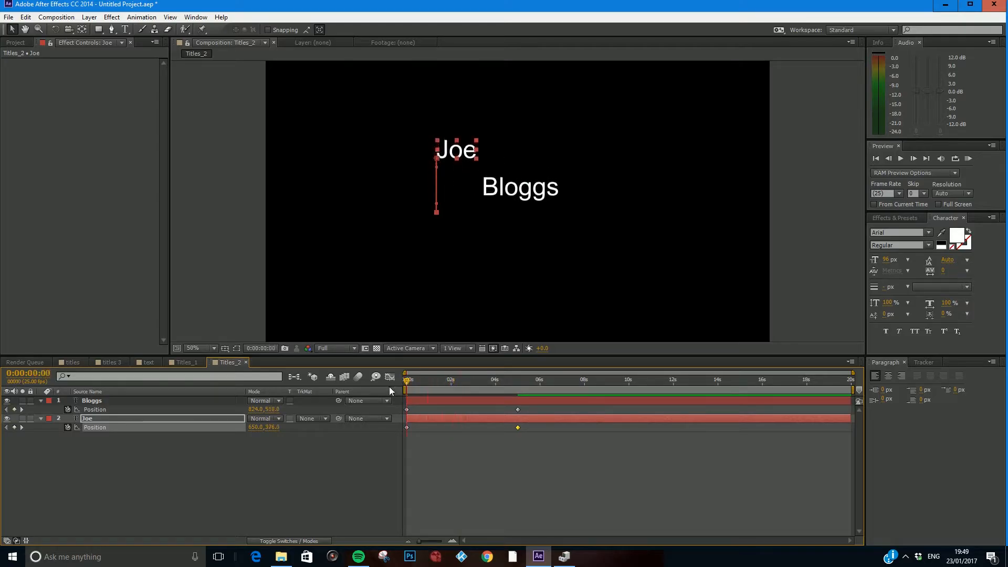
shift+click(101, 400)
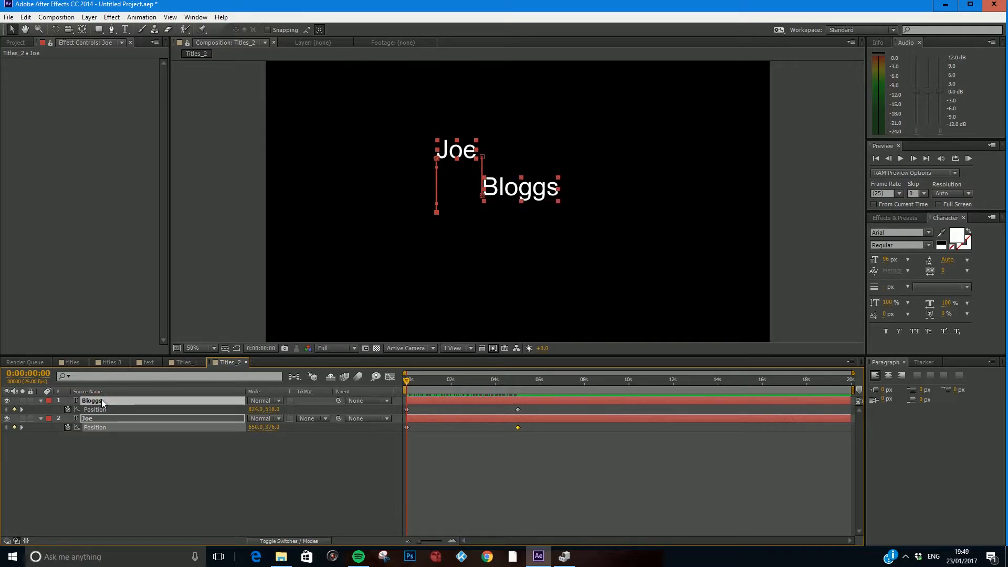
key(shift+t)
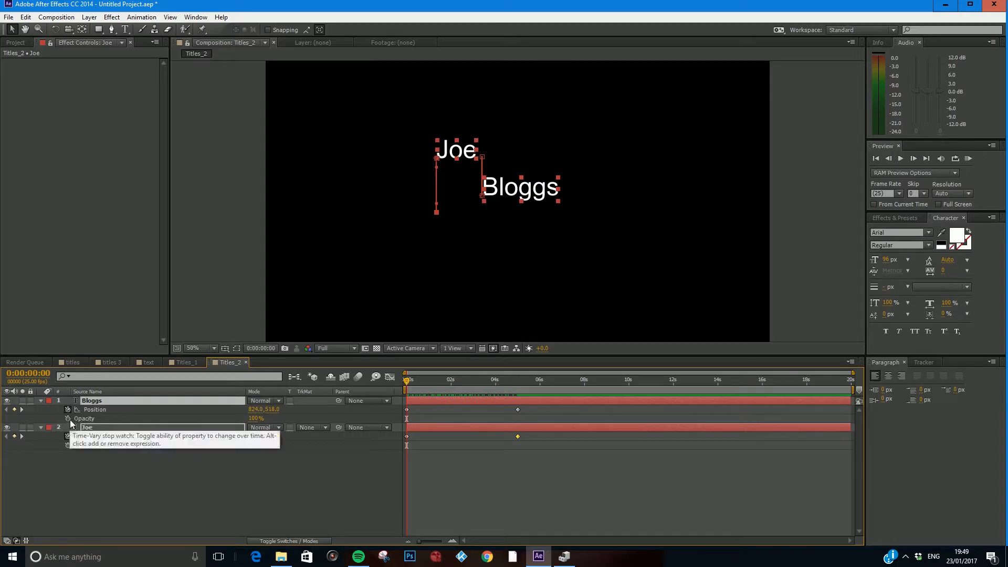
click(252, 418)
text(0)
click(252, 449)
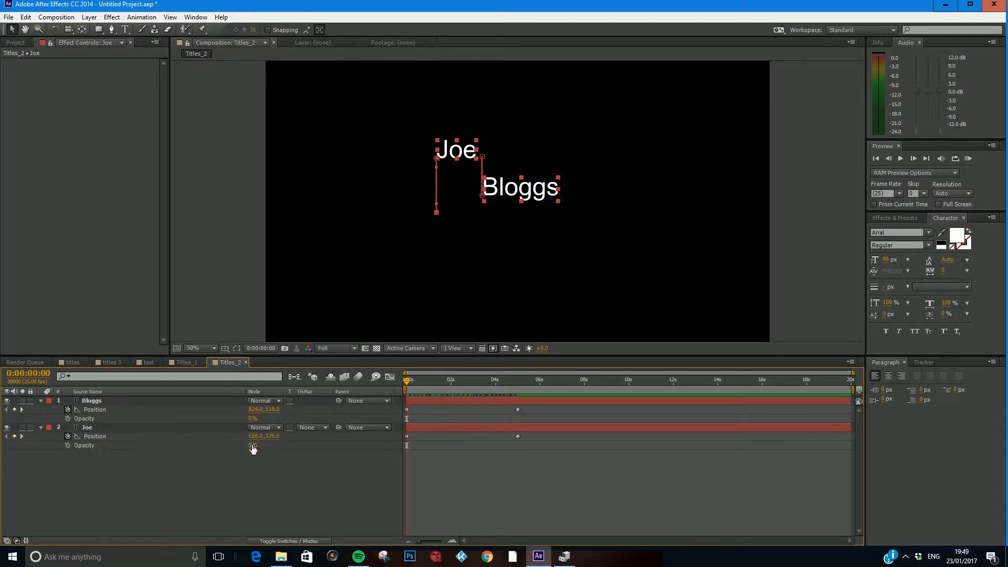
click(67, 447)
click(68, 419)
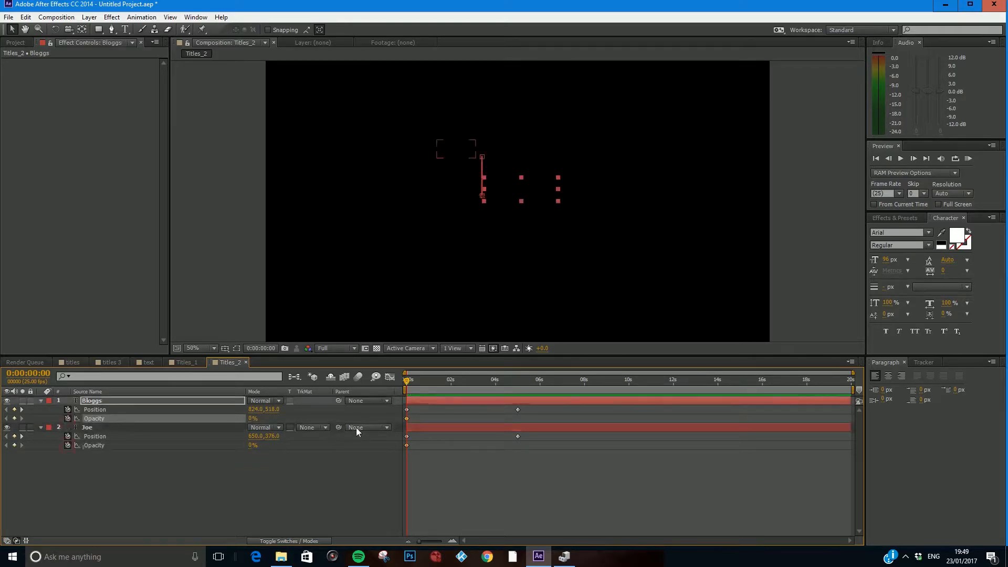
Fade both names in by setting their Opacity to 100% at 0:00:00:12
click(414, 382)
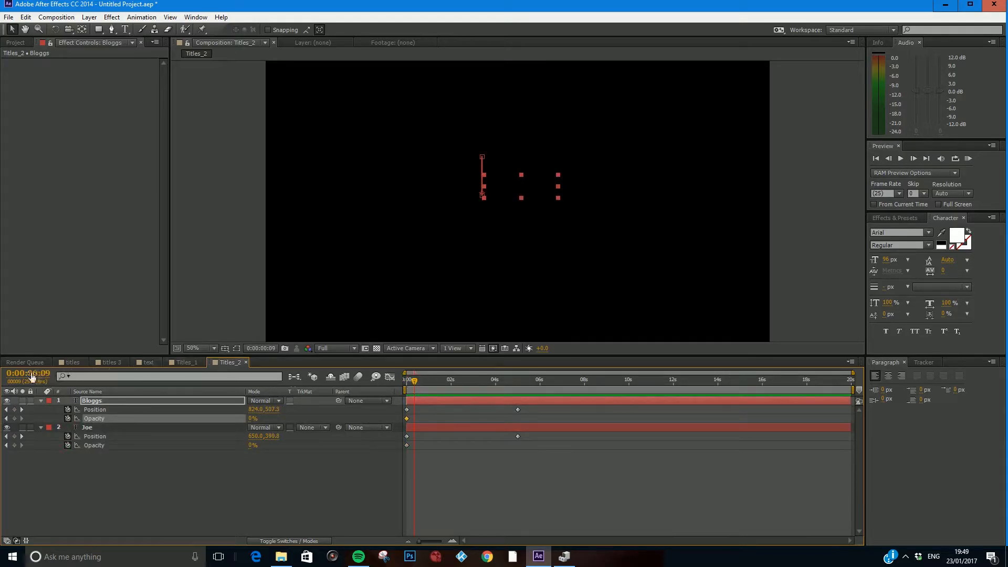
click(417, 383)
key(Page_Up)
key(Page_Up)
click(51, 374)
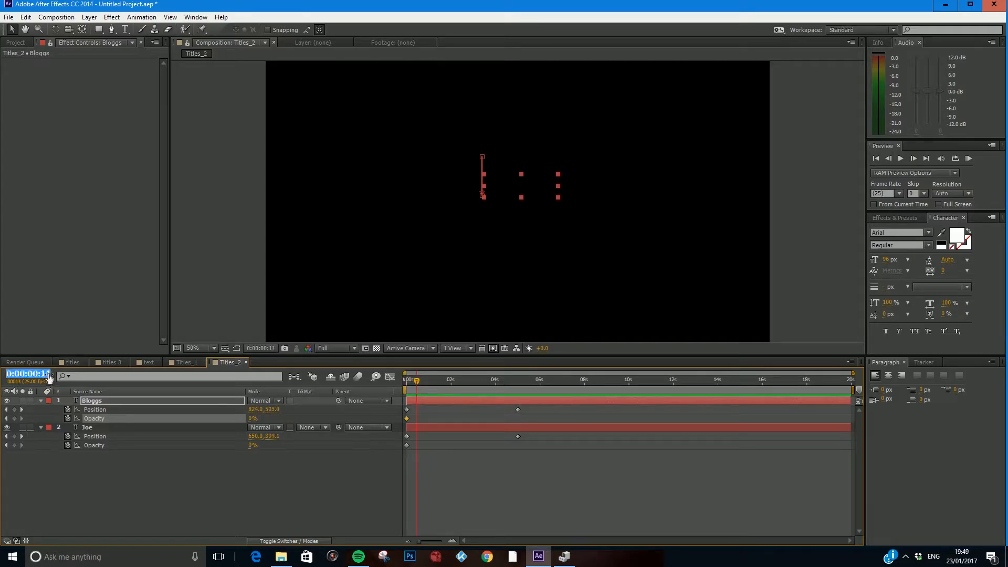
click(52, 373)
key(BackSpace)
text(0)
key(Return)
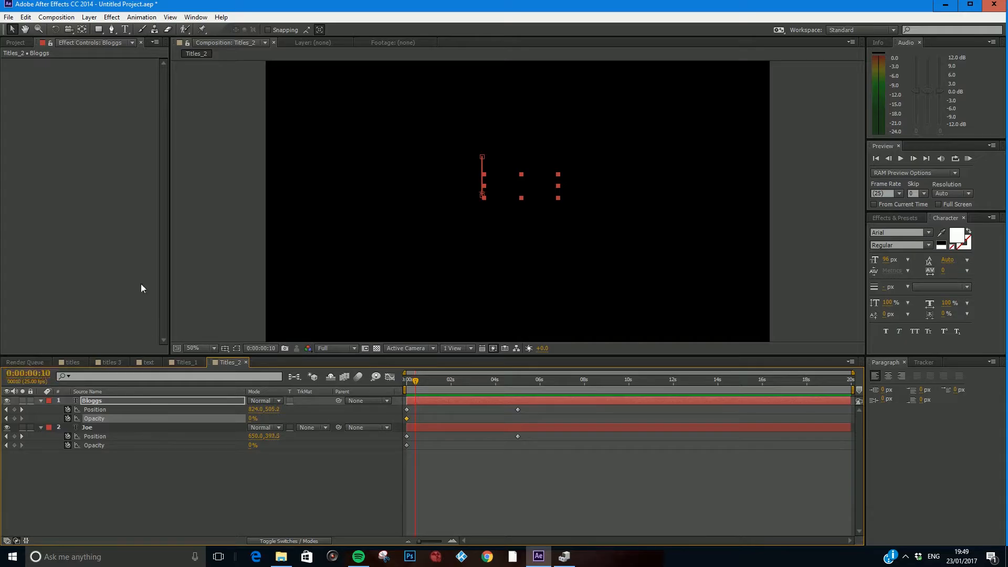
key(Page_Down)
key(Page_Down)
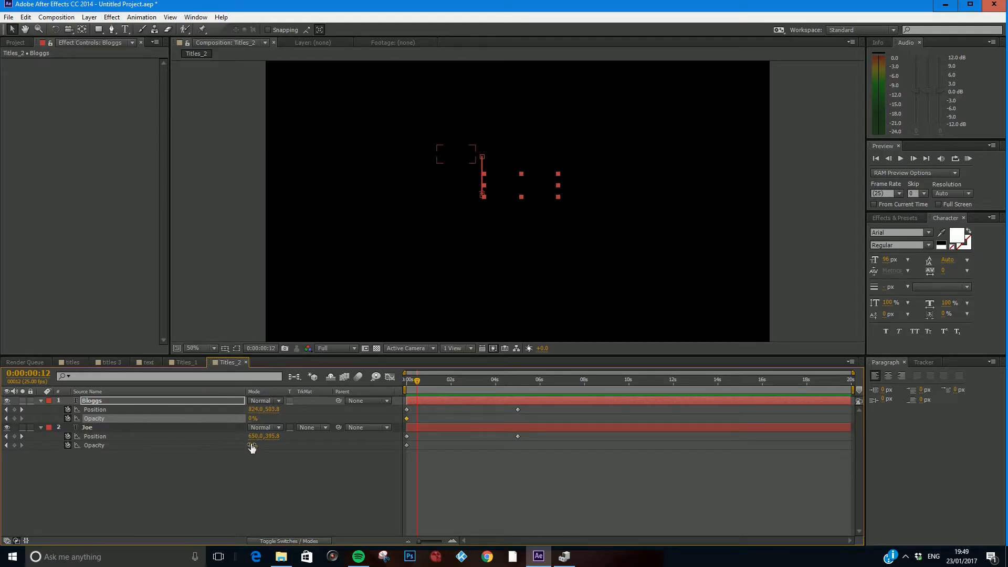
drag(251, 446, 505, 454)
drag(250, 420, 342, 420)
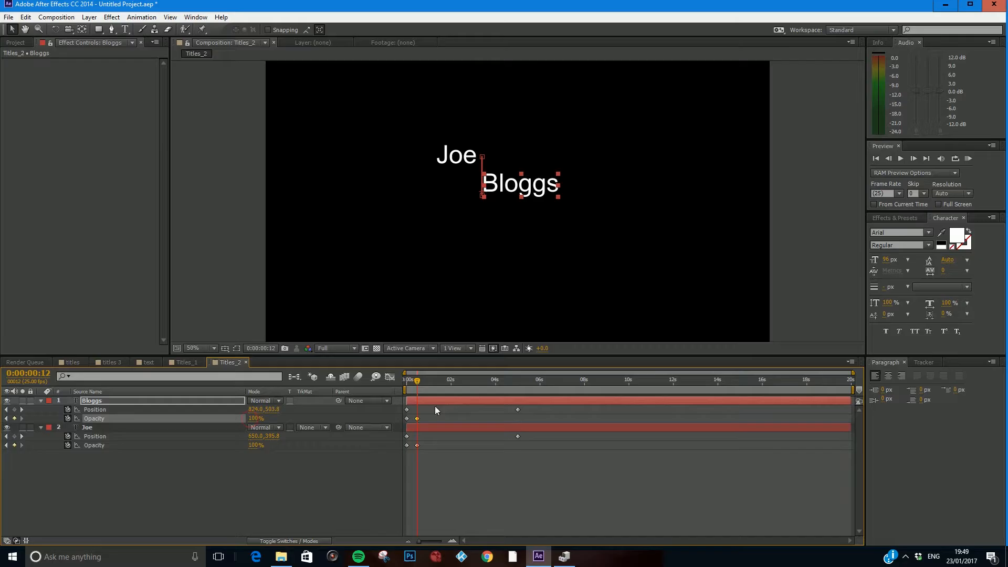
Fade both names out with Opacity keyframes of 100% at 0:00:04:16 and 0% at 0:00:05:00
drag(494, 377, 509, 382)
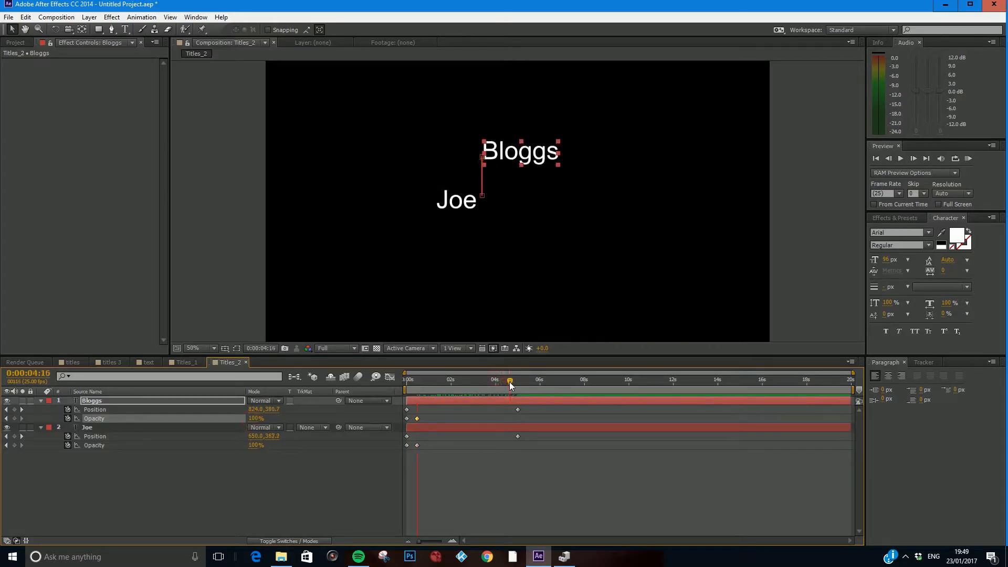
click(14, 418)
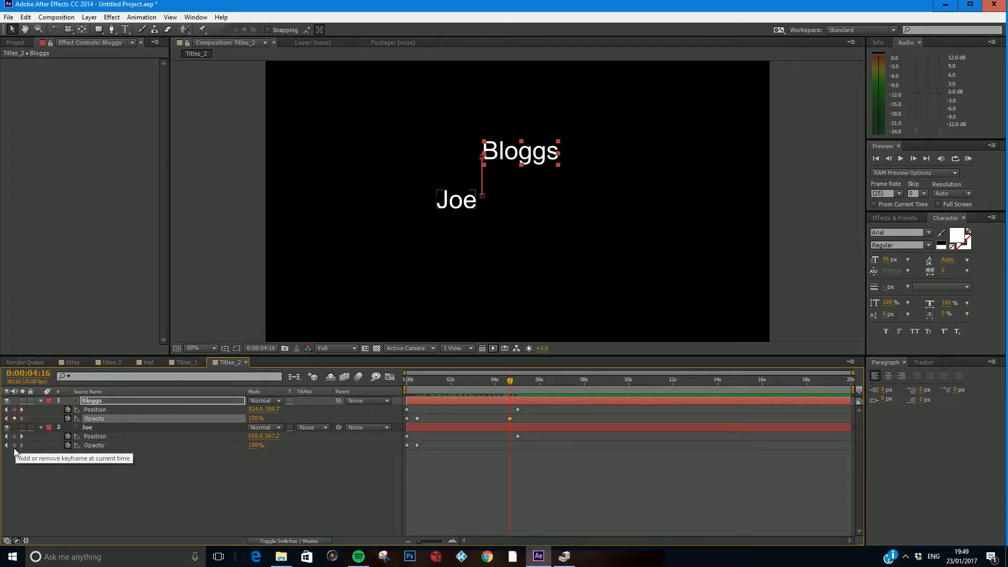
click(14, 445)
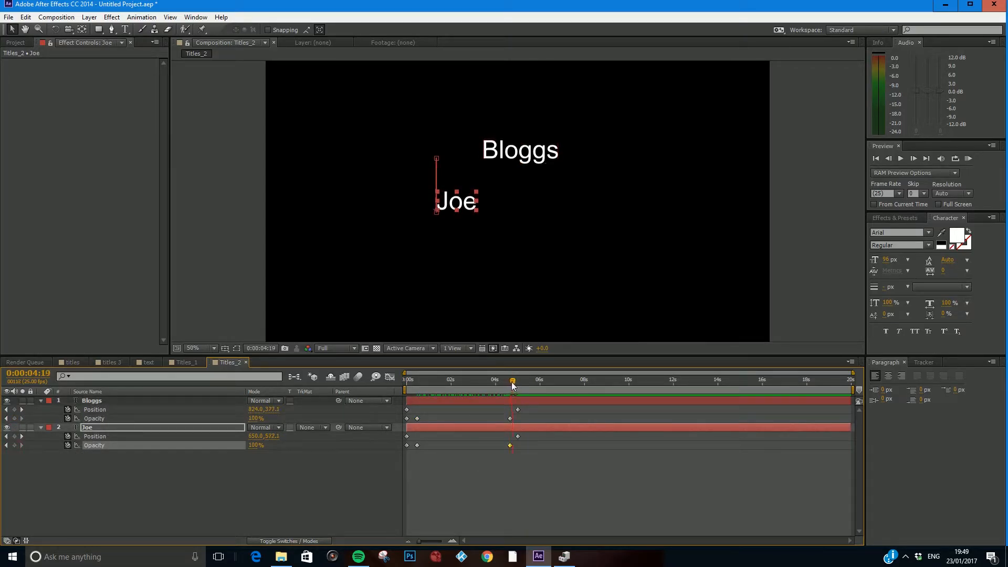
drag(509, 385, 517, 387)
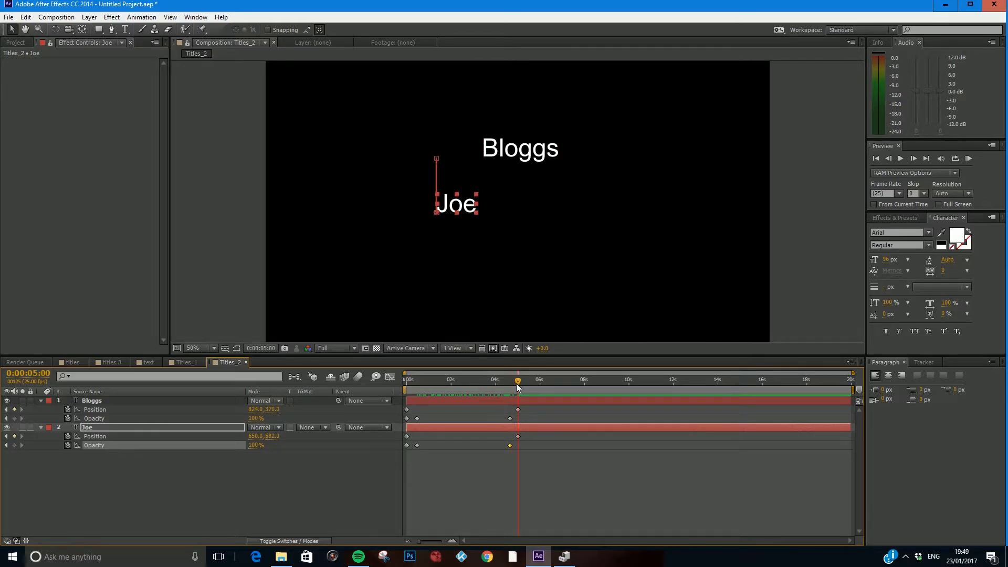
drag(260, 418, 185, 448)
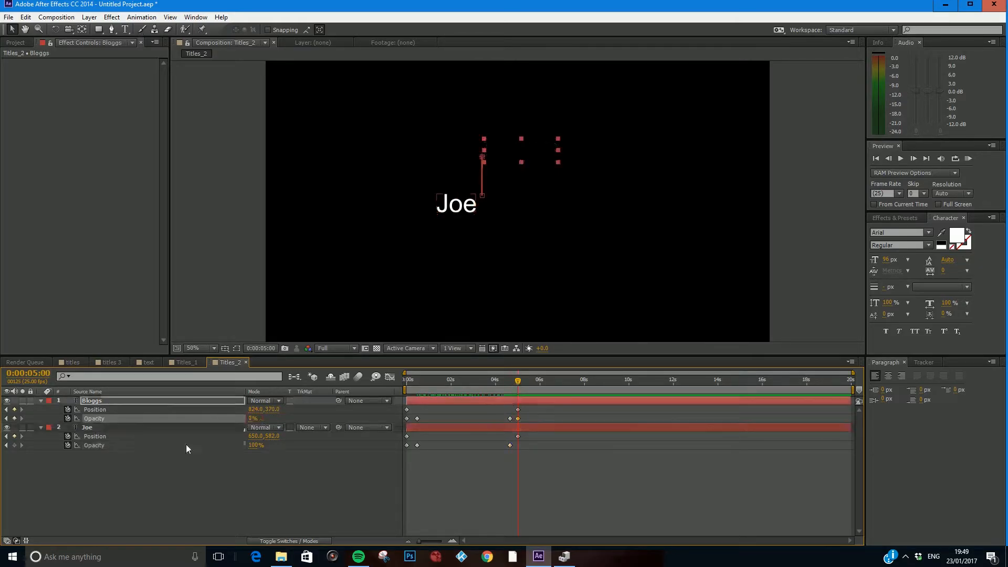
drag(256, 444, 189, 446)
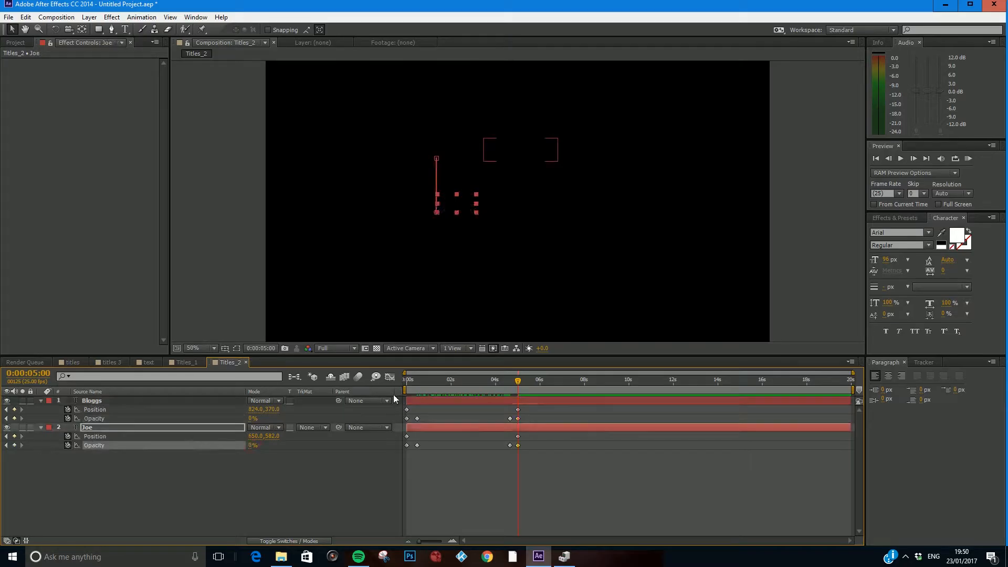
Scrub through the two-layer name animation and compare it with the titles composition
drag(425, 382, 561, 395)
click(74, 362)
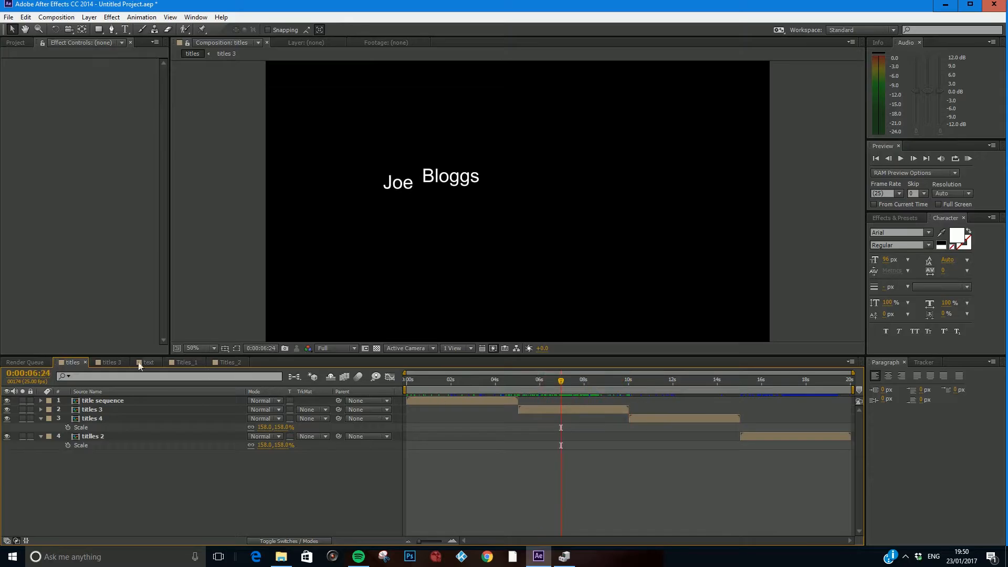
click(230, 362)
Trim the ends of both name layers at 0:00:05:00 and check the frames just after the cut
click(519, 379)
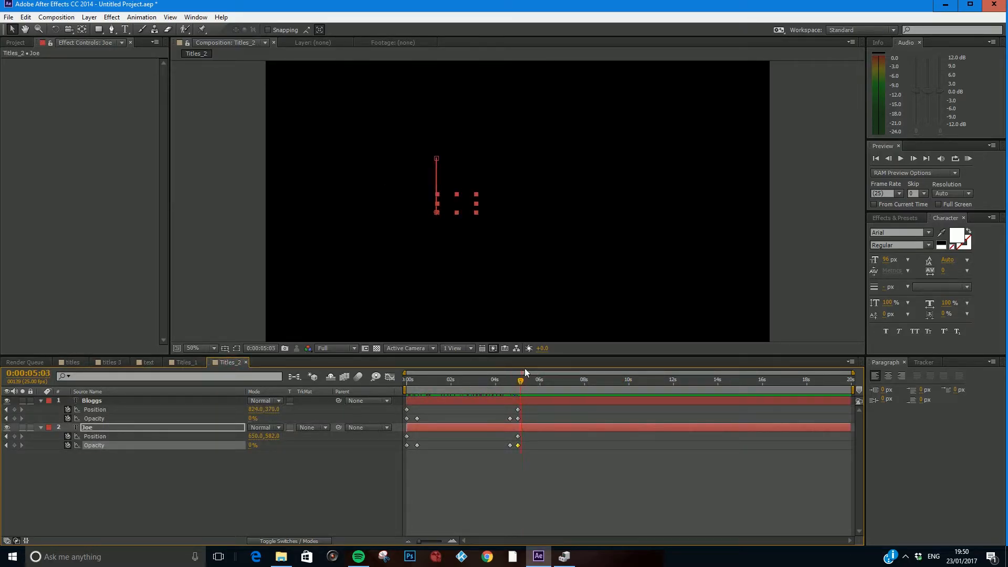
click(559, 398)
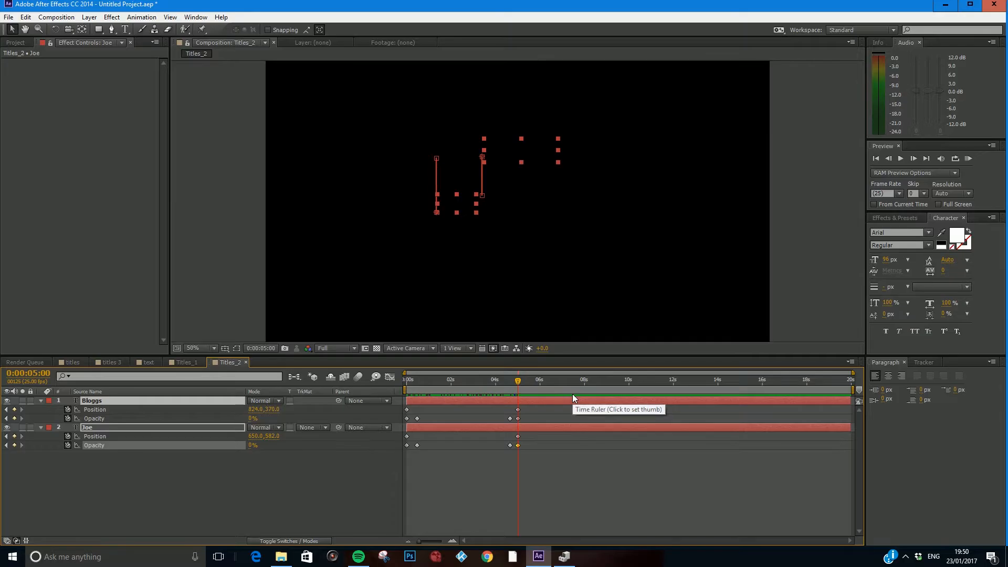
key(alt+bracketright)
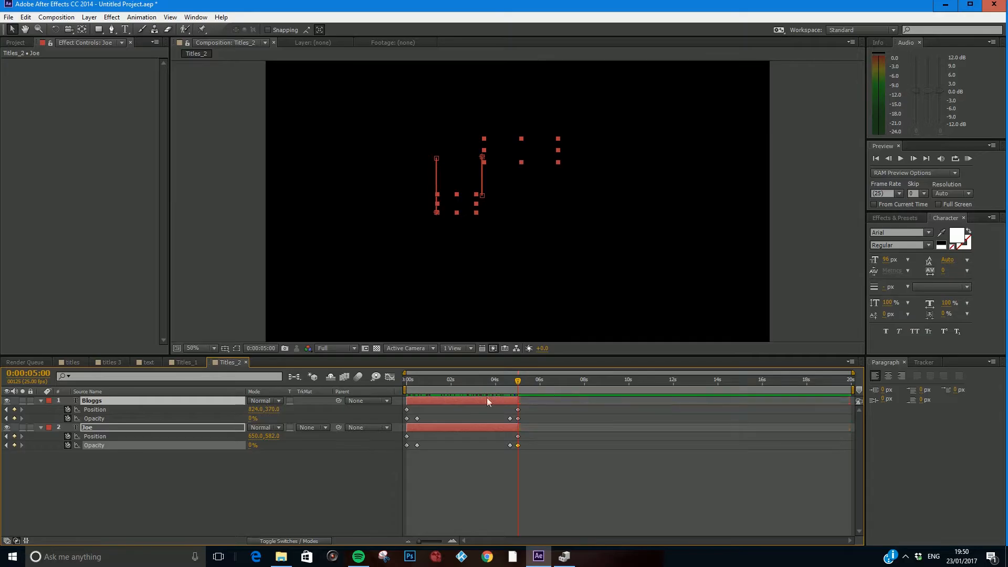
drag(520, 381, 524, 380)
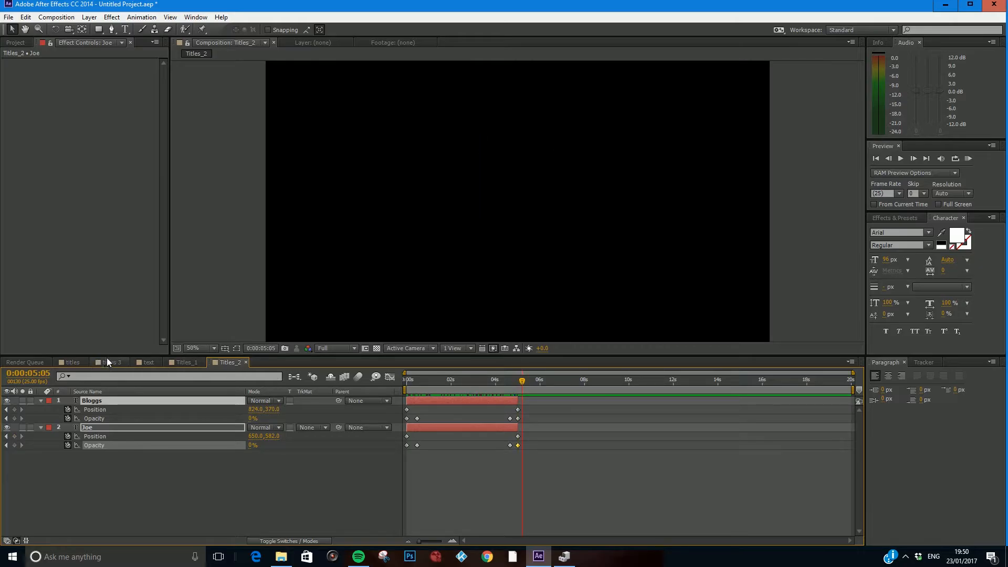
Review the titles 4 segment in the titles composition, scrubbing from about 11 to 15 seconds, and return to Titles_2
click(79, 362)
click(650, 386)
drag(652, 386, 734, 395)
click(229, 362)
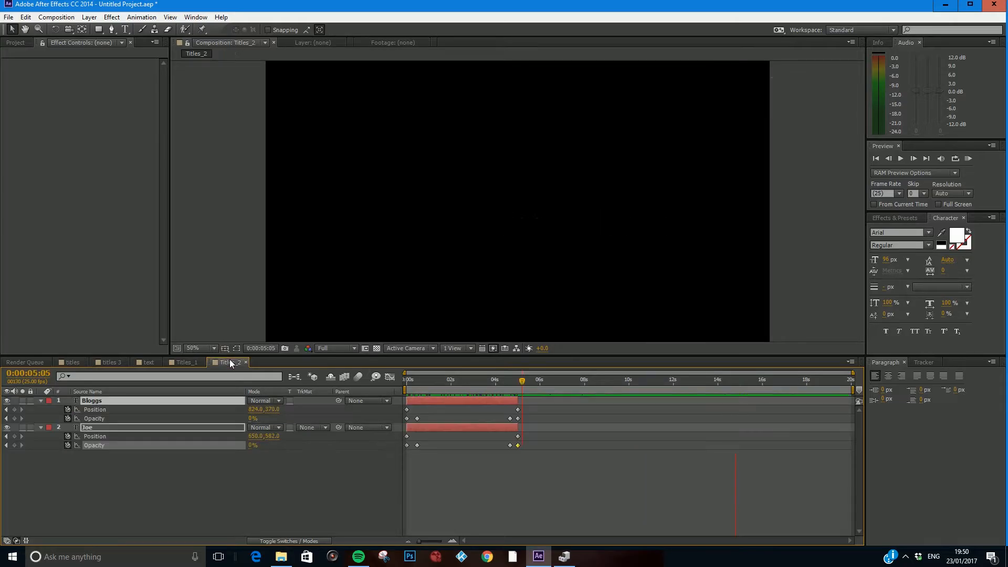
Create a composition named Titles_3 with the HDTV 1080 25 preset and a 0:00:20:00 duration
click(76, 16)
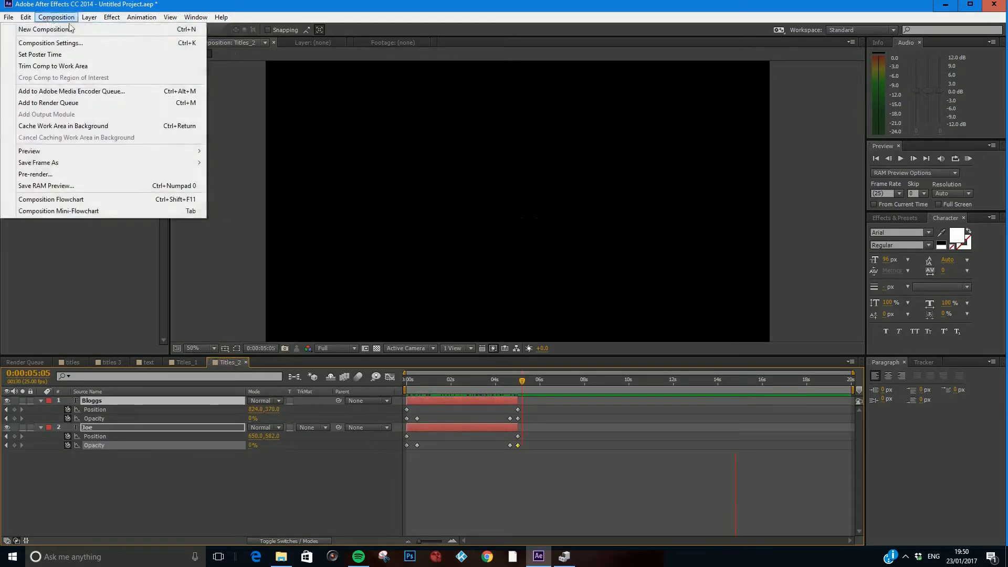
click(70, 40)
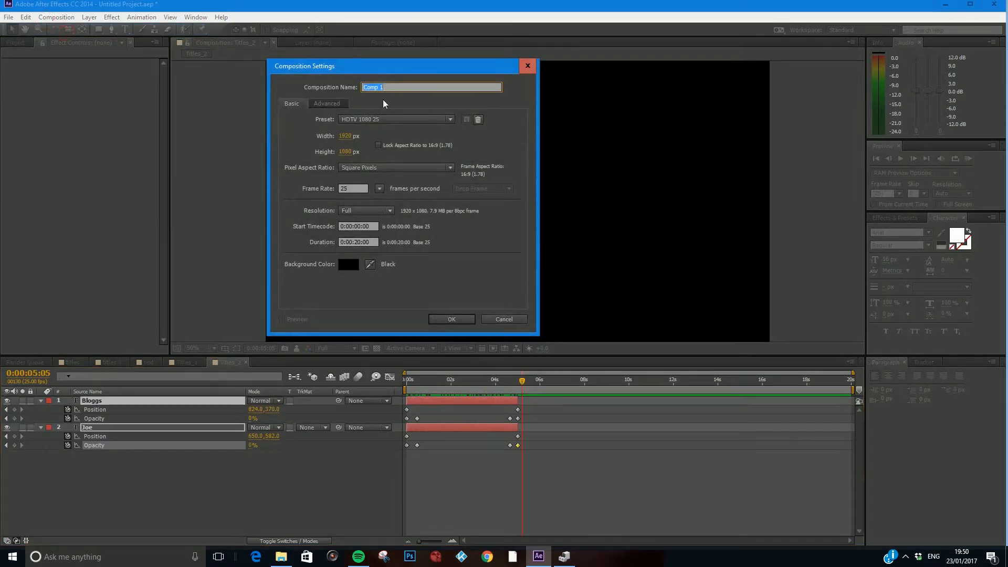
text(Titles_3)
click(452, 319)
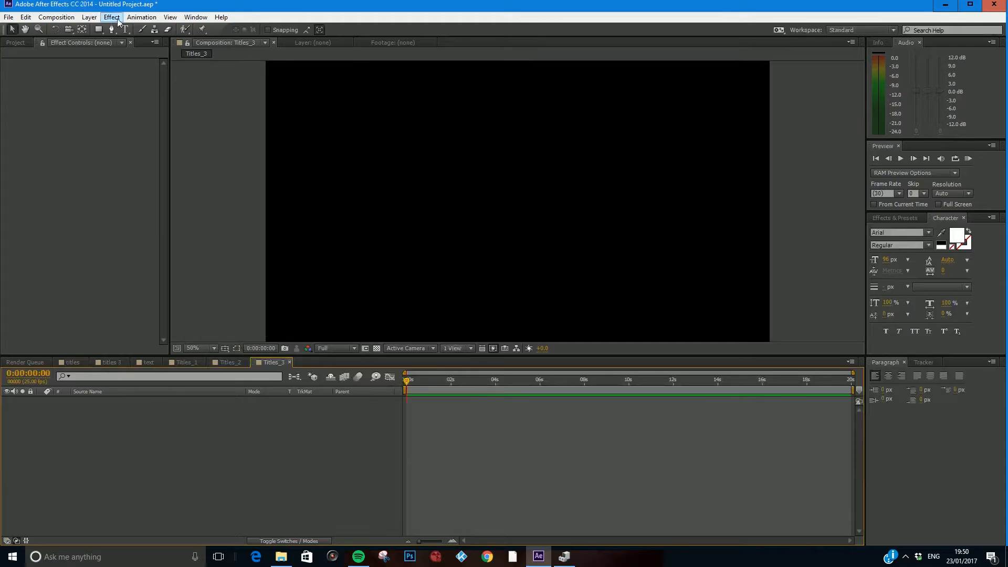
Add a text layer containing only the first name at about 802, 464 in Titles_3
click(127, 30)
click(478, 184)
text(Jop)
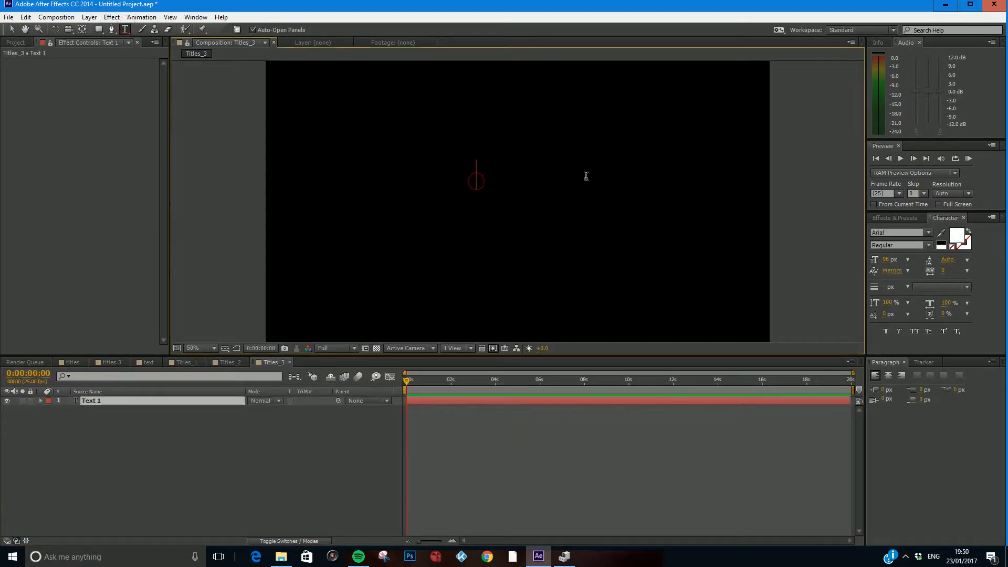
text(e)
key(BackSpace)
key(BackSpace)
text(e)
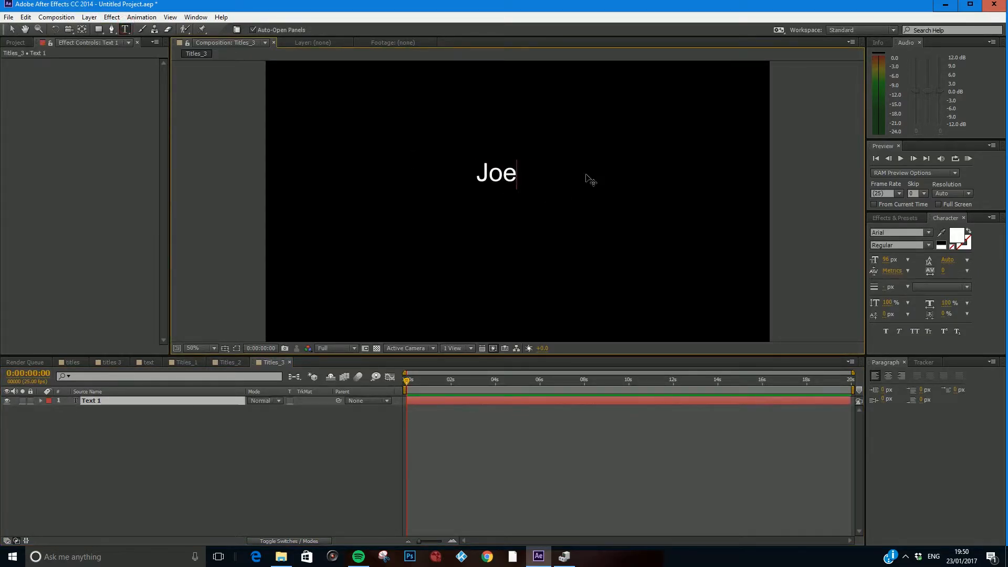
Add the surname as a separate text layer and place it just right of the first name, at about 974, 460
click(526, 208)
text(Bloggs)
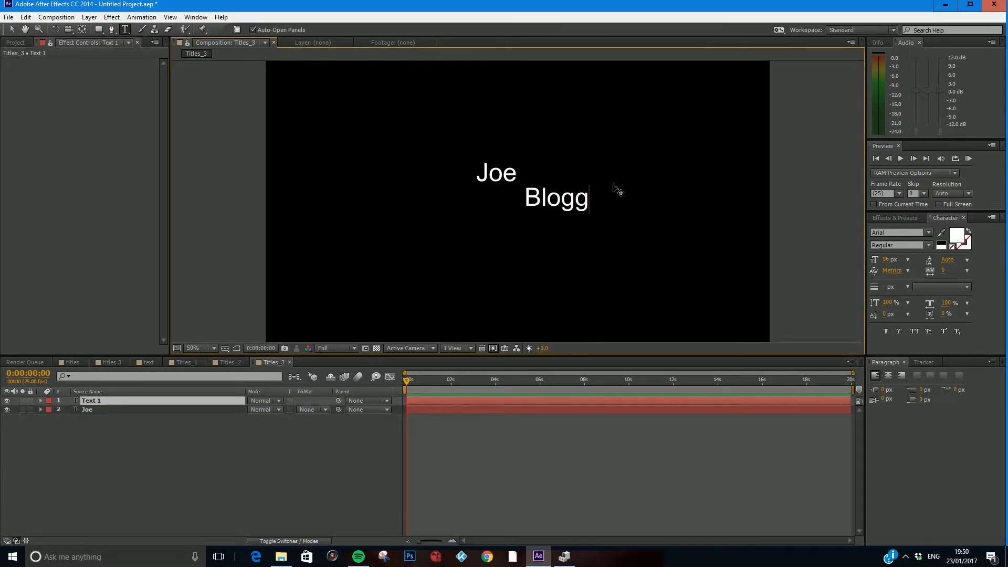
click(11, 30)
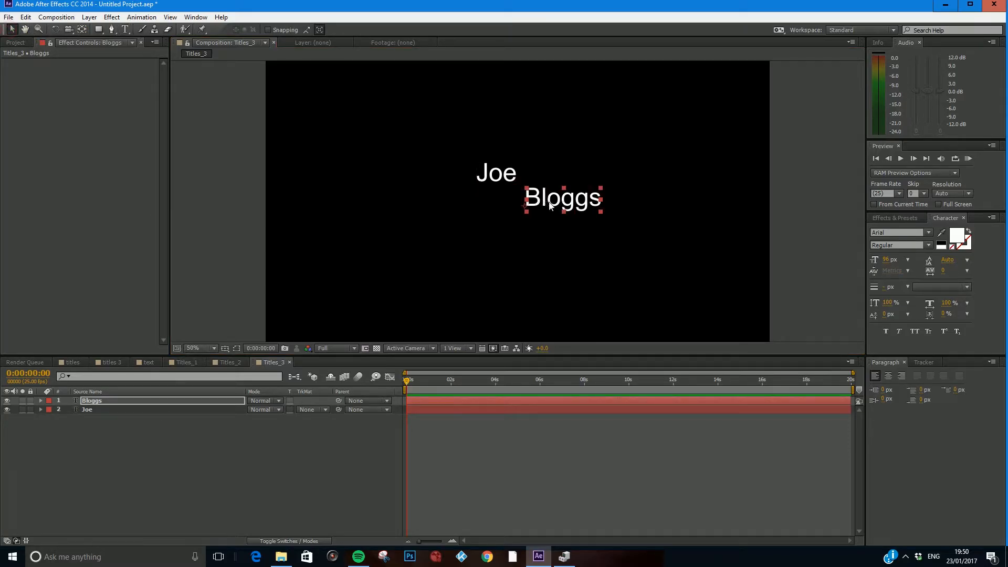
drag(553, 200, 548, 179)
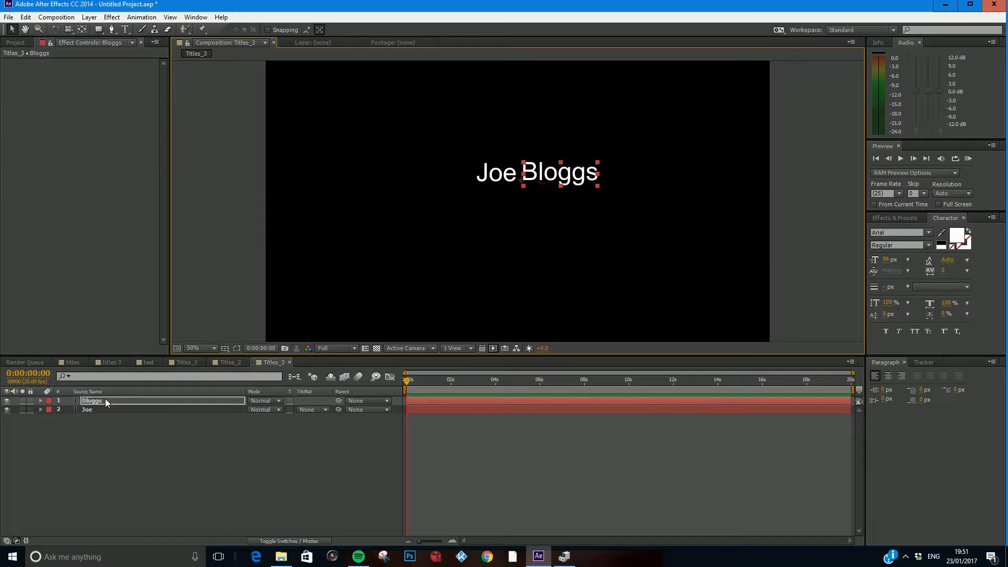
Reveal Position on both name layers and move them together, the surname to about 964, 492 and the first name to about 792, 496
shift+click(96, 410)
key(p)
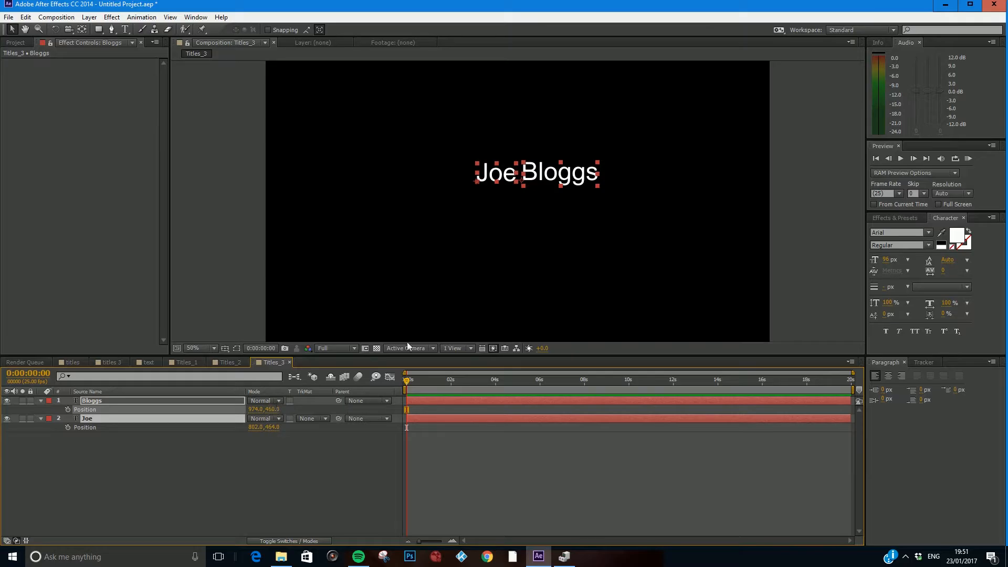
mouse_move(554, 175)
mouse_down()
mouse_move(555, 149)
mouse_move(551, 183)
mouse_up()
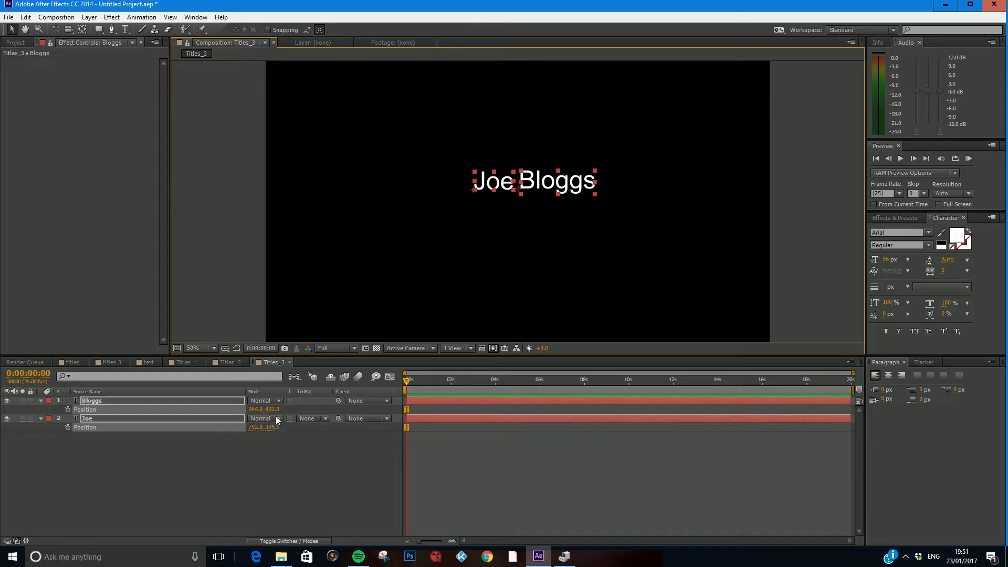
Set the surname layer's vertical Position to 496 so it lines up with the first name
click(284, 457)
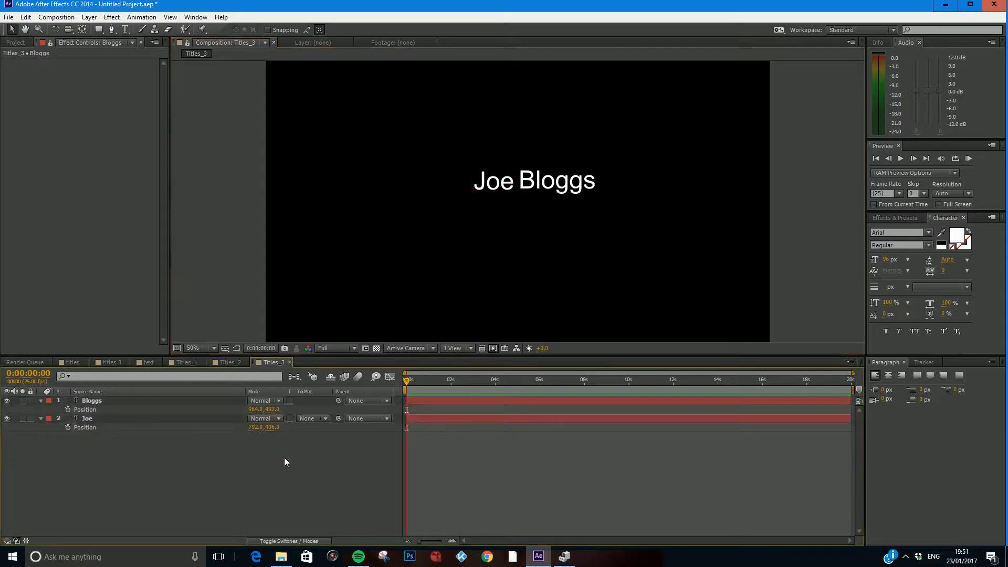
click(273, 410)
key(Return)
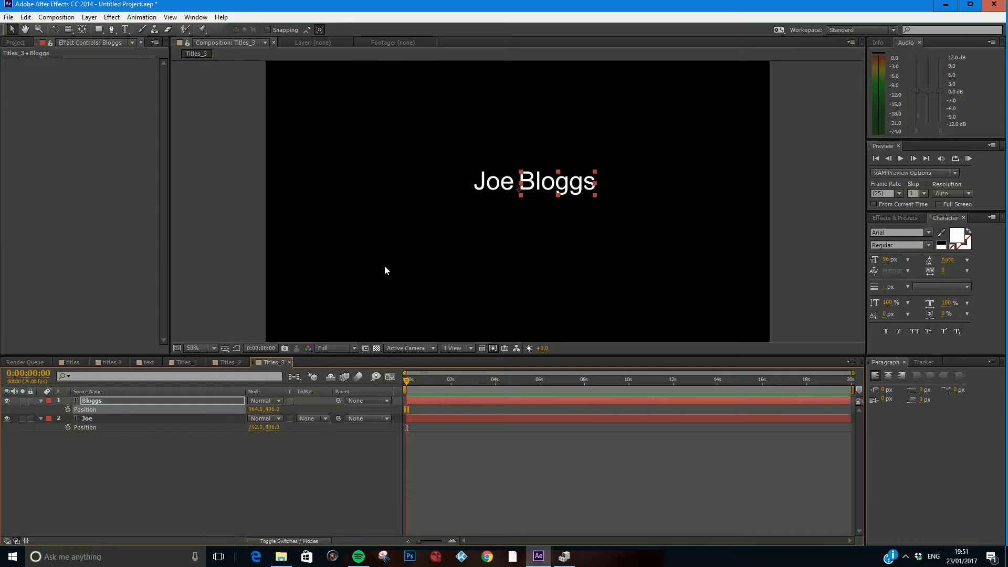
click(289, 465)
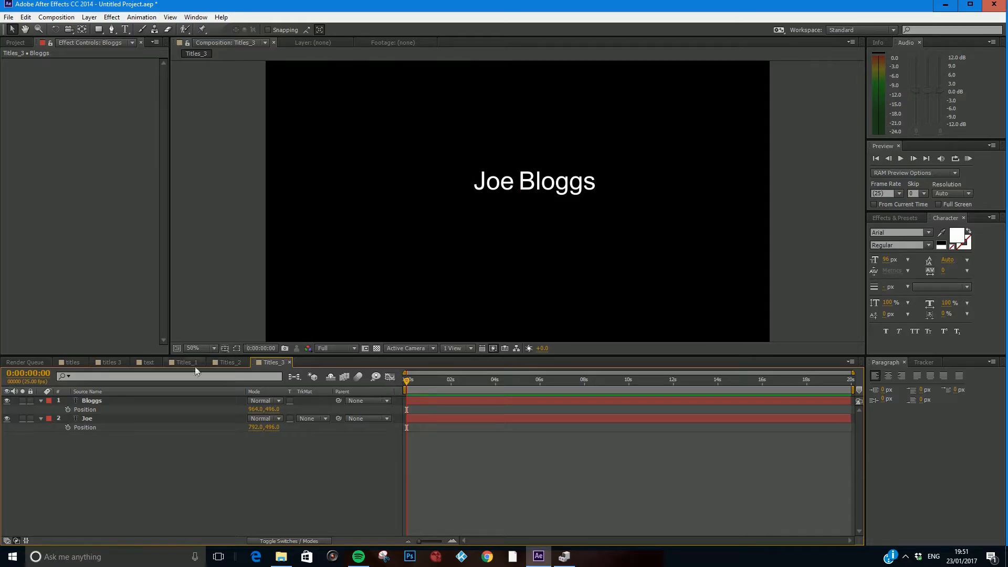
Keyframe both names' Position at 0:00:00:00 and spread them apart at 0:00:05:00, surname to 1051, 496 and first name to 705, 496
click(67, 408)
click(67, 426)
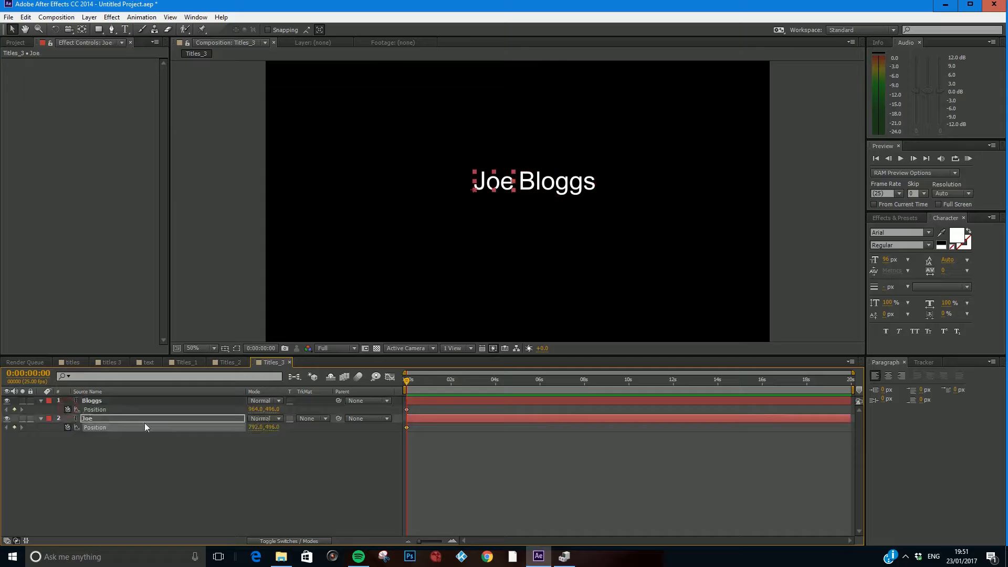
drag(426, 381, 515, 389)
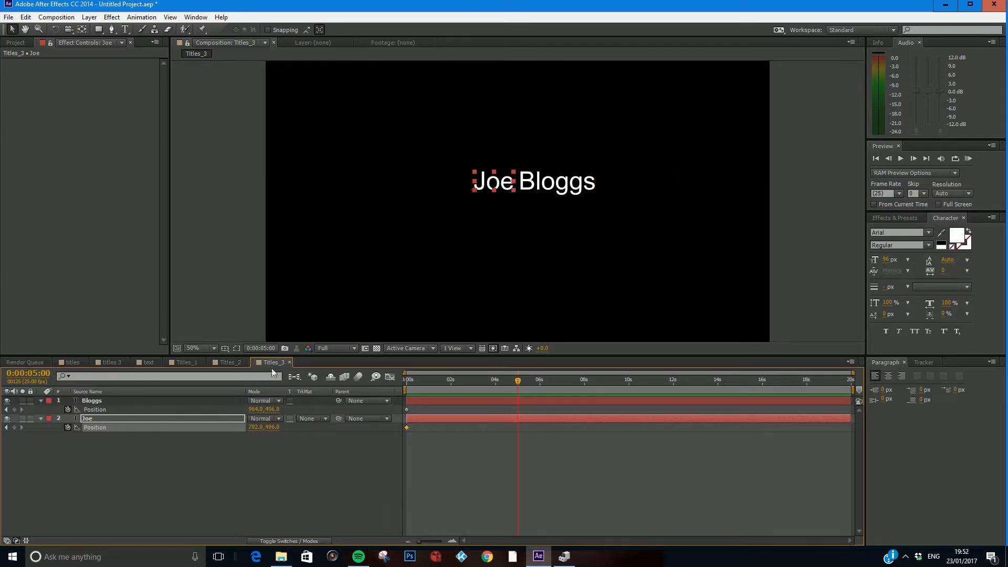
drag(271, 409, 279, 408)
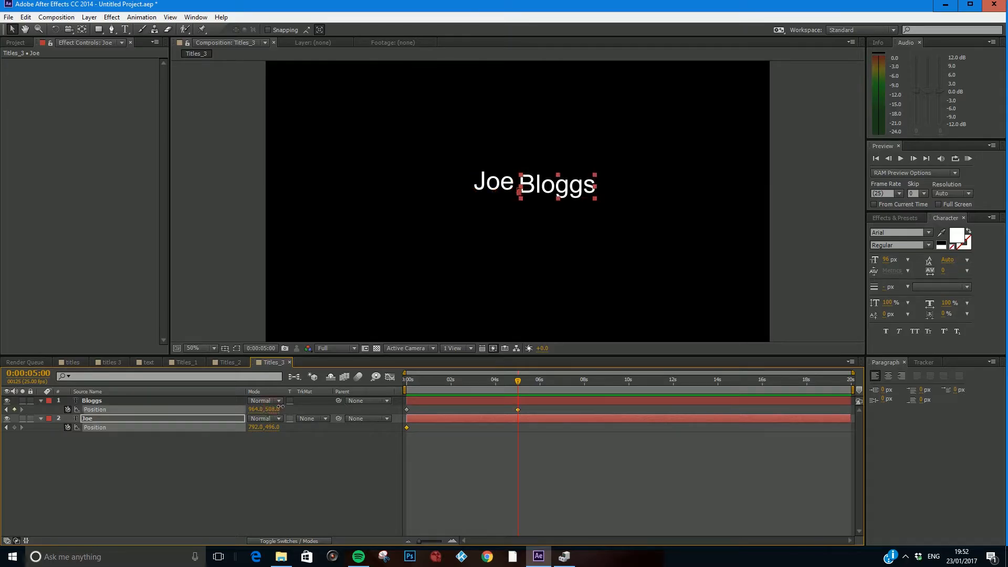
key(ctrl+z)
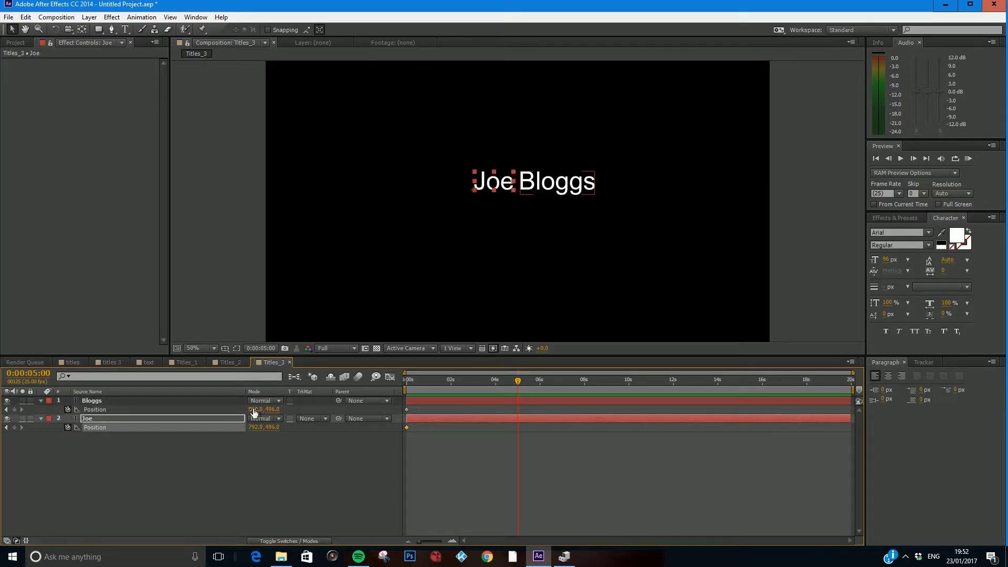
drag(254, 409, 208, 426)
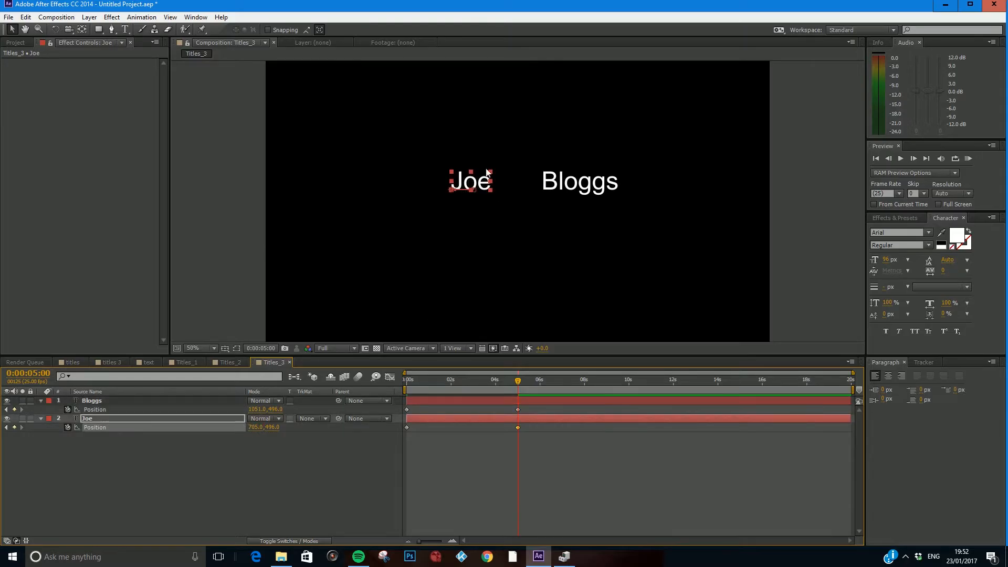
drag(470, 192, 467, 174)
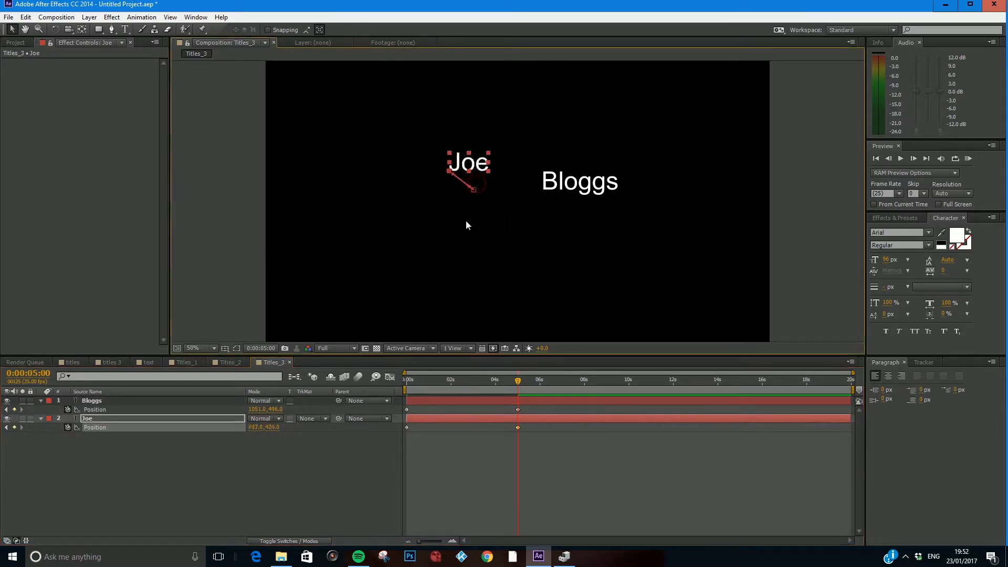
key(ctrl+z)
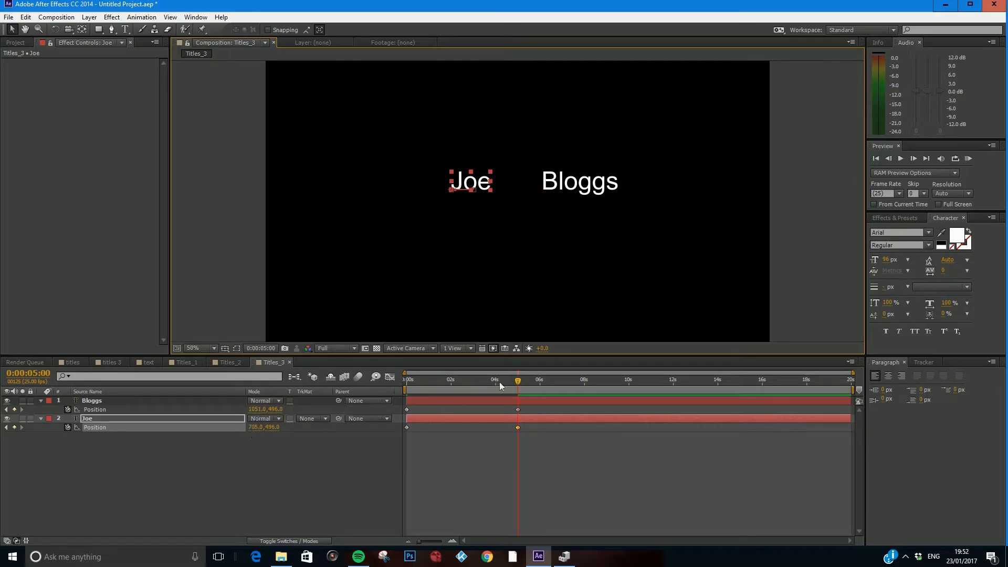
Reveal Opacity on both name layers and keyframe it at 0% at 0:00:00:00
drag(518, 380, 366, 395)
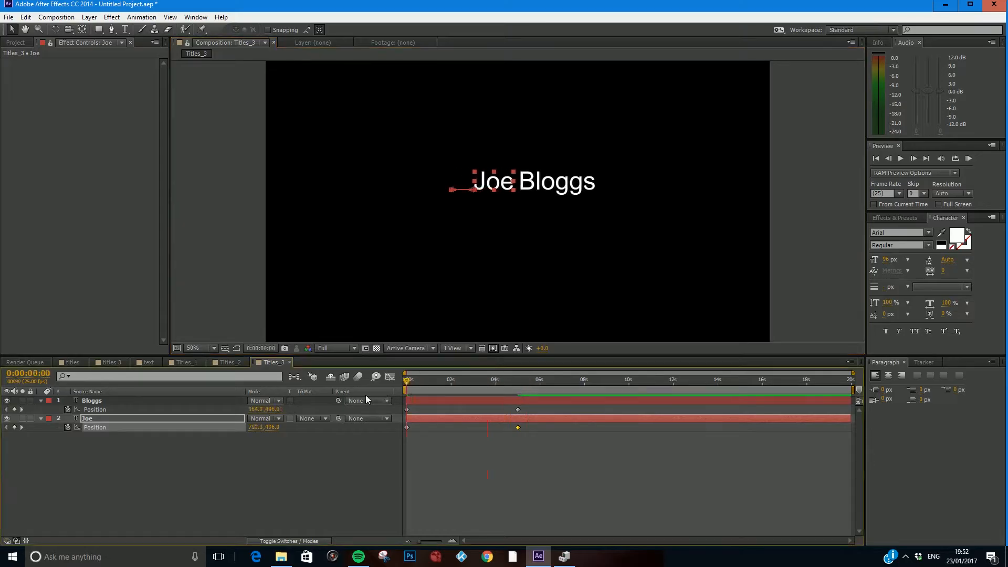
click(435, 401)
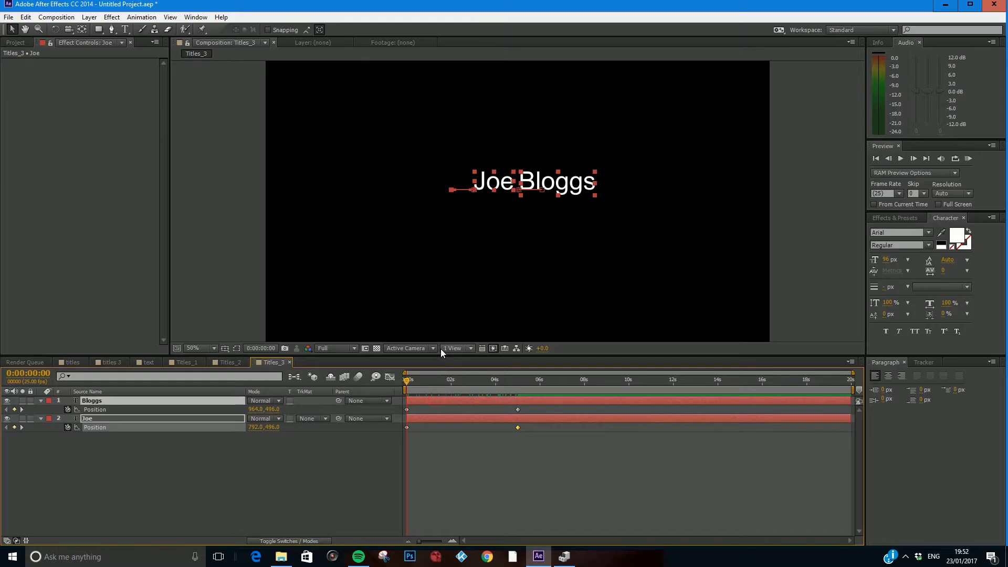
key(shift+t)
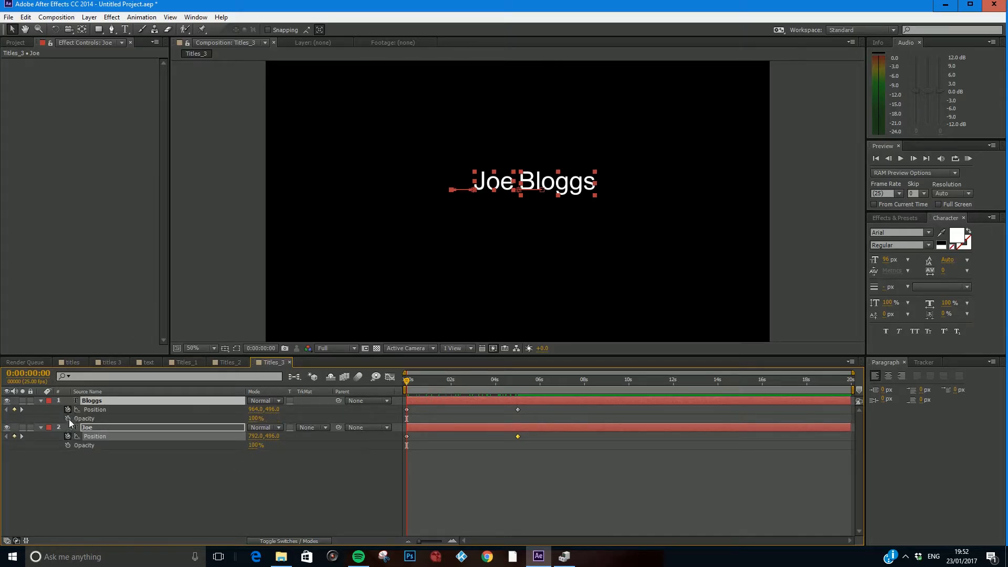
click(251, 419)
text(0)
click(291, 467)
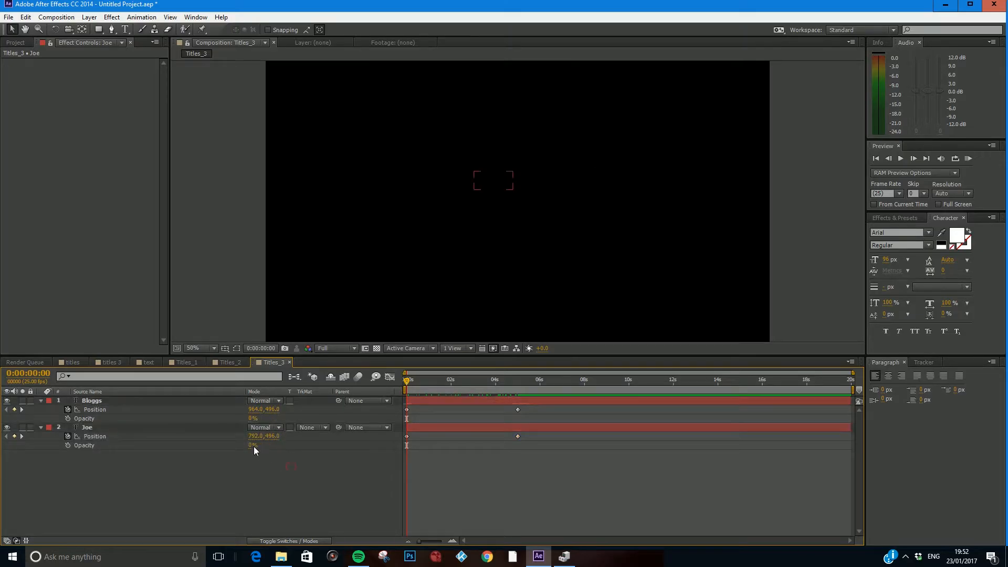
click(67, 418)
click(67, 445)
Keyframe both name layers' Opacity at 100% at 0:00:00:12 and hold it with another keyframe at 0:00:04:16
key(space)
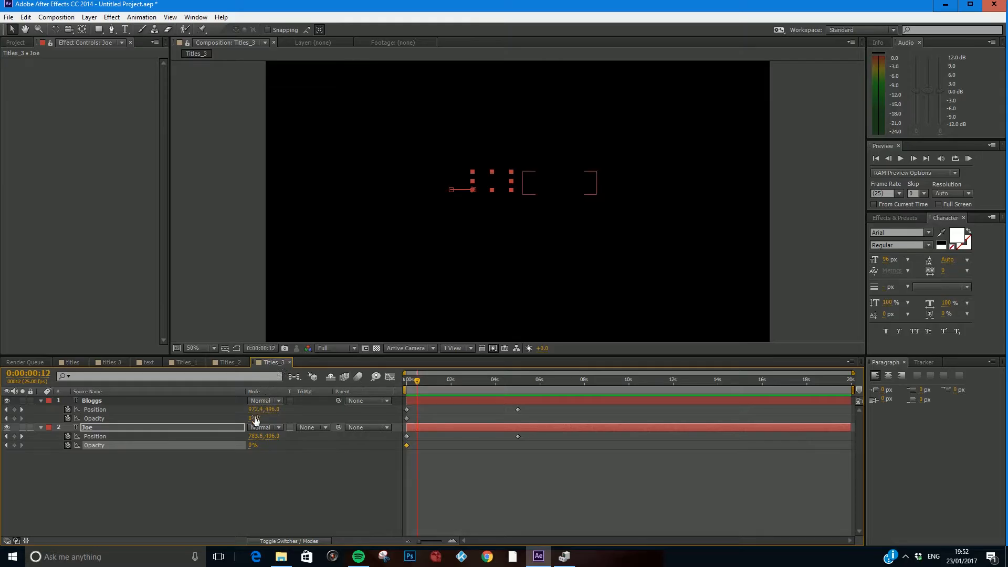
drag(251, 420, 296, 450)
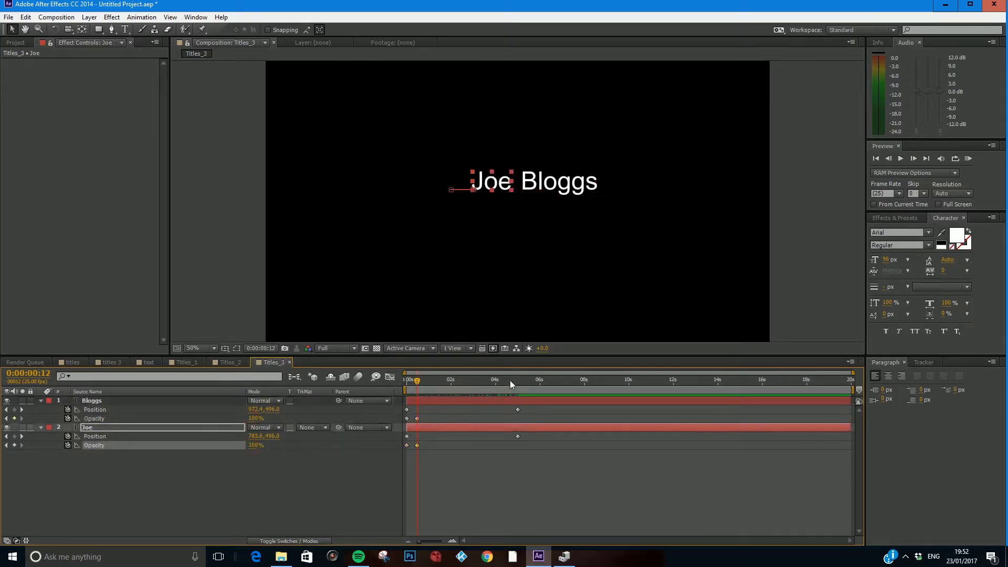
click(510, 380)
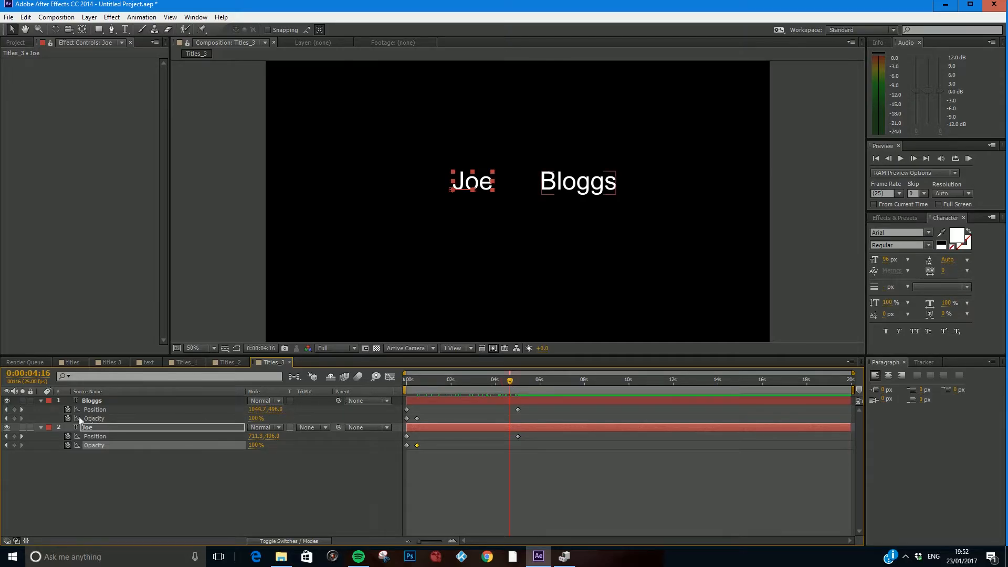
click(14, 419)
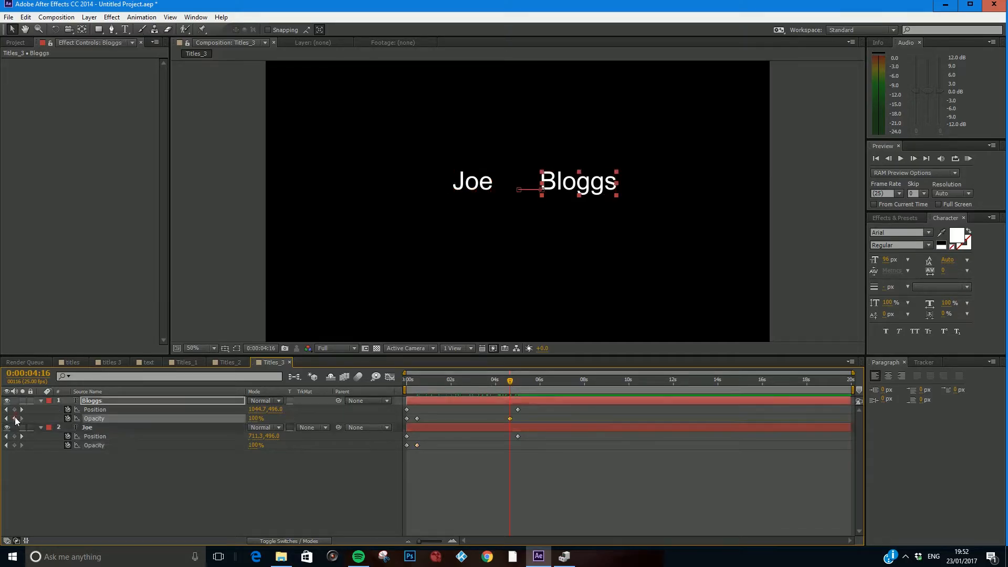
click(14, 446)
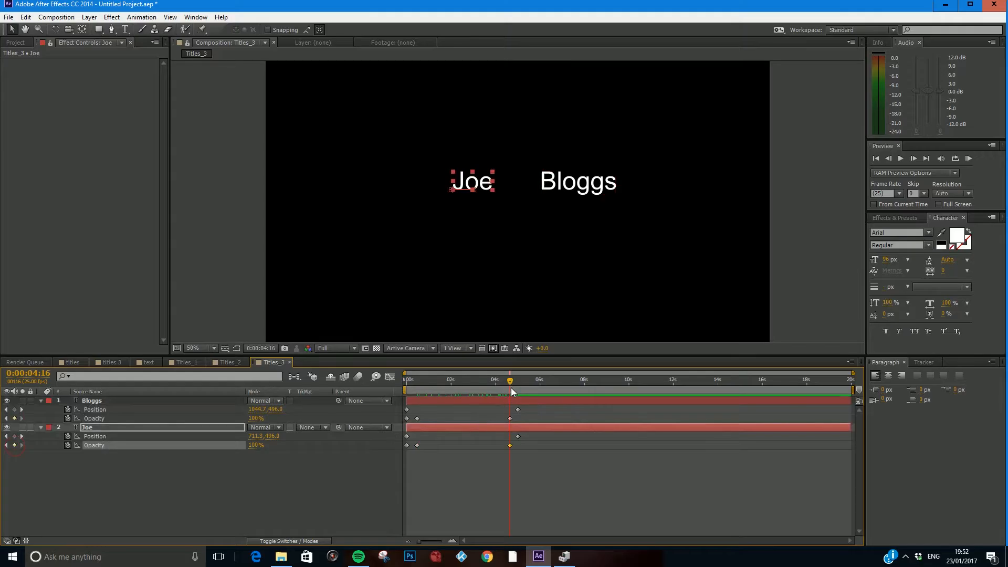
Fade out both name layers by setting their Opacity to 0% at 0:00:05:00
drag(509, 386, 517, 386)
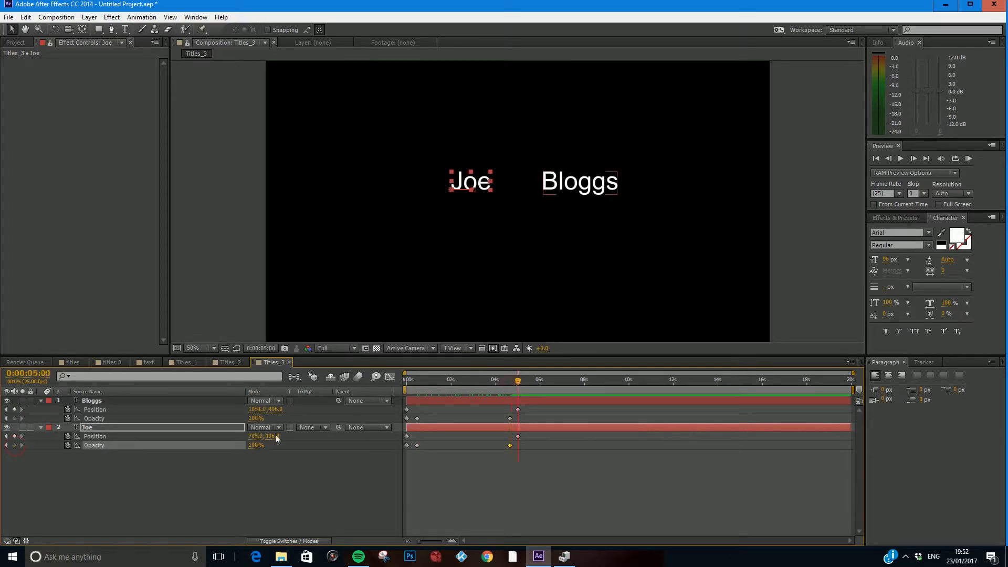
click(257, 418)
text(0)
key(Return)
click(254, 445)
text(0)
key(Return)
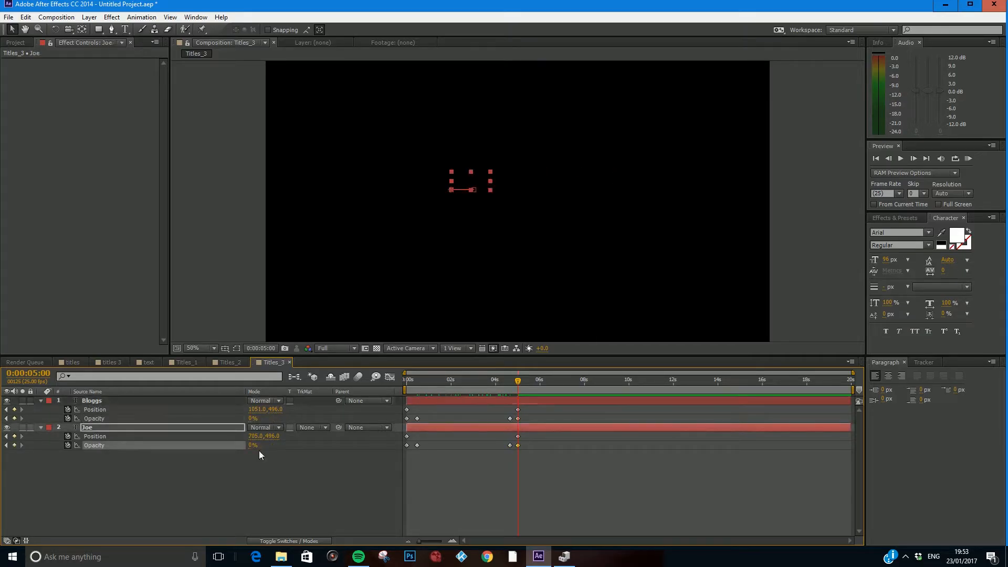
Scrub through the titles composition and compare its name animations with the one in Titles_3
drag(518, 380, 520, 401)
click(72, 362)
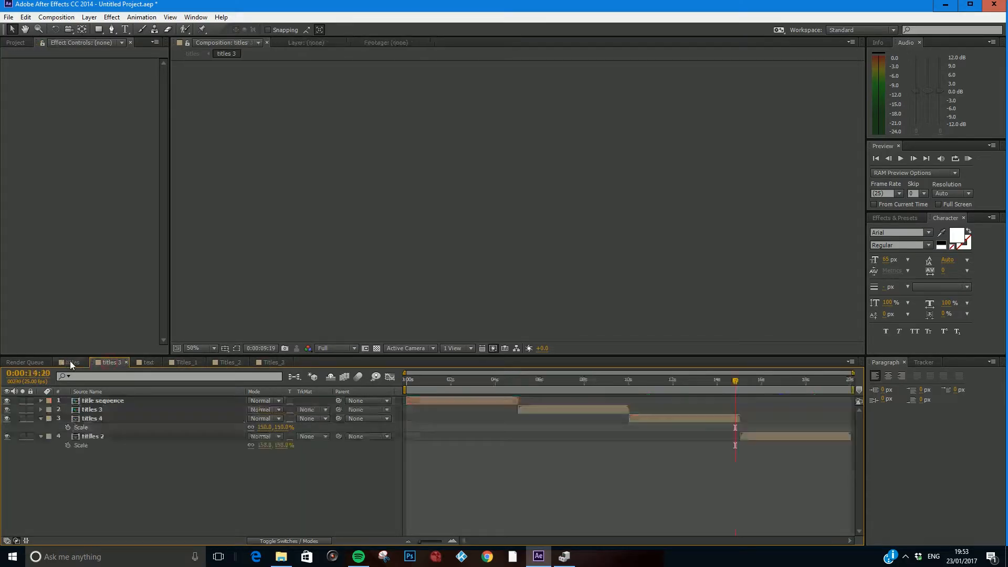
drag(639, 379, 726, 395)
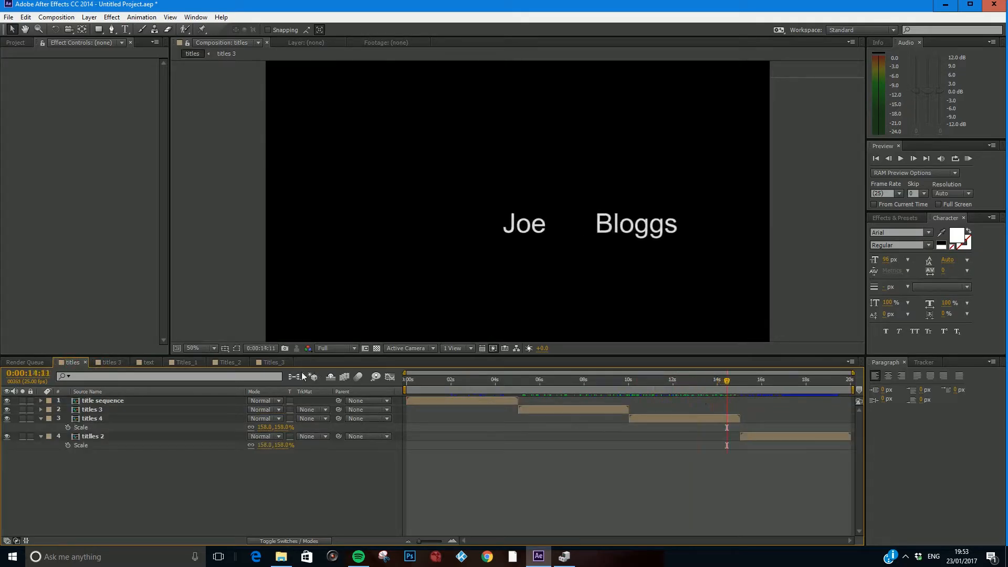
click(273, 363)
drag(507, 384, 463, 389)
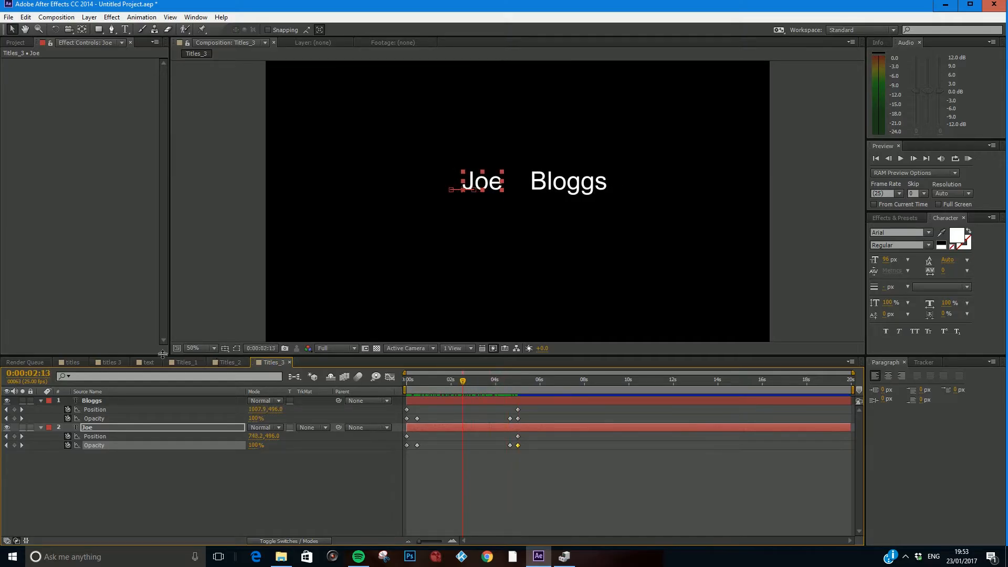
click(78, 362)
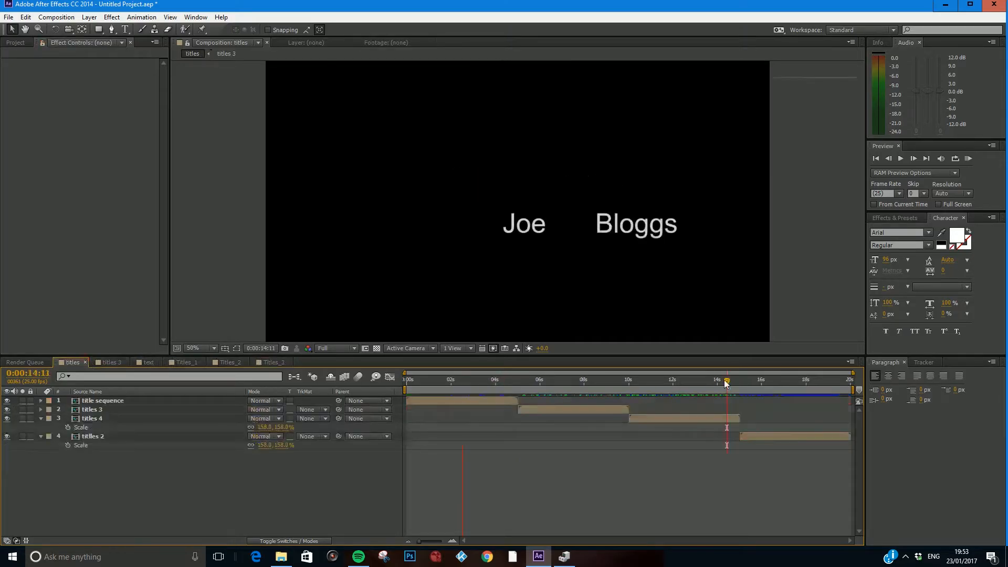
drag(754, 381, 792, 386)
click(802, 385)
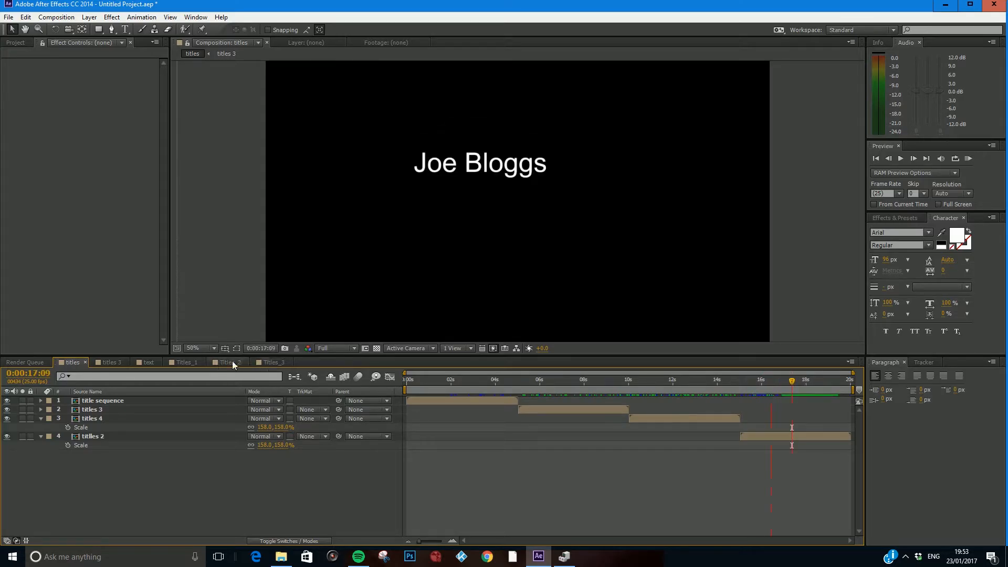
click(274, 363)
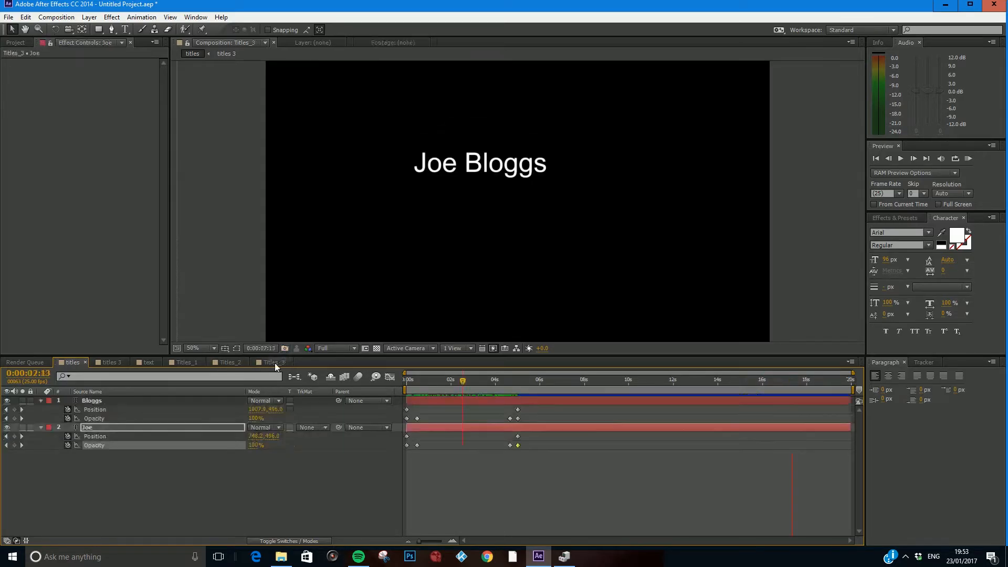
Create a composition named Titles_4 with the HDTV 1080 25 preset and a 0:00:20:00 duration
click(68, 18)
click(69, 41)
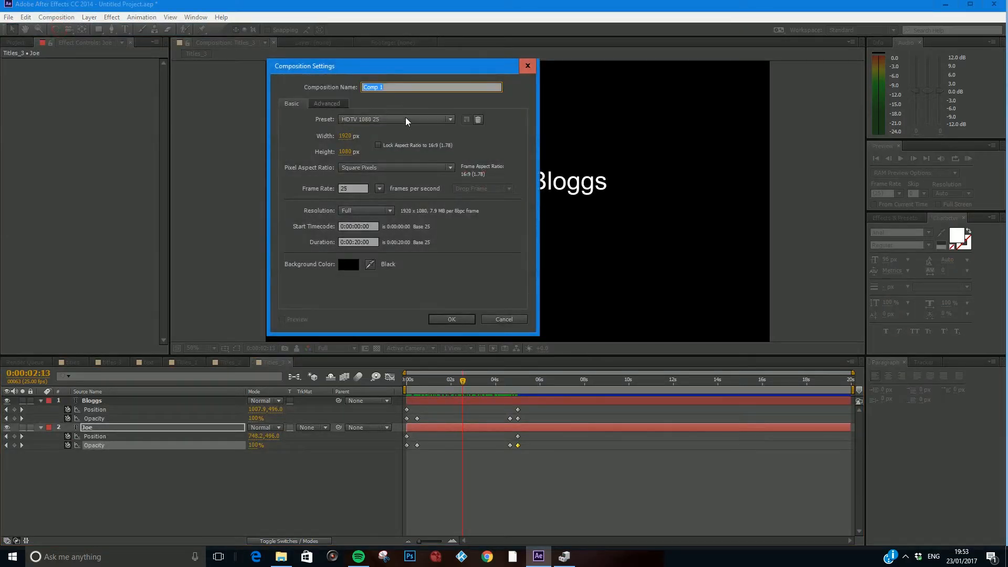
text(Titles_4)
click(455, 319)
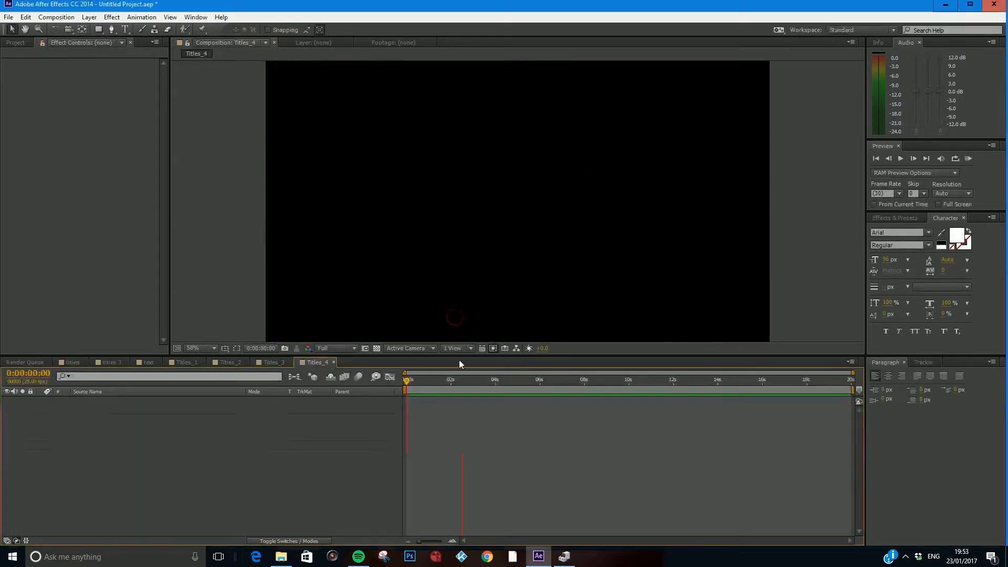
Add a text layer with the full name near the centre of the Titles_4 frame
click(126, 30)
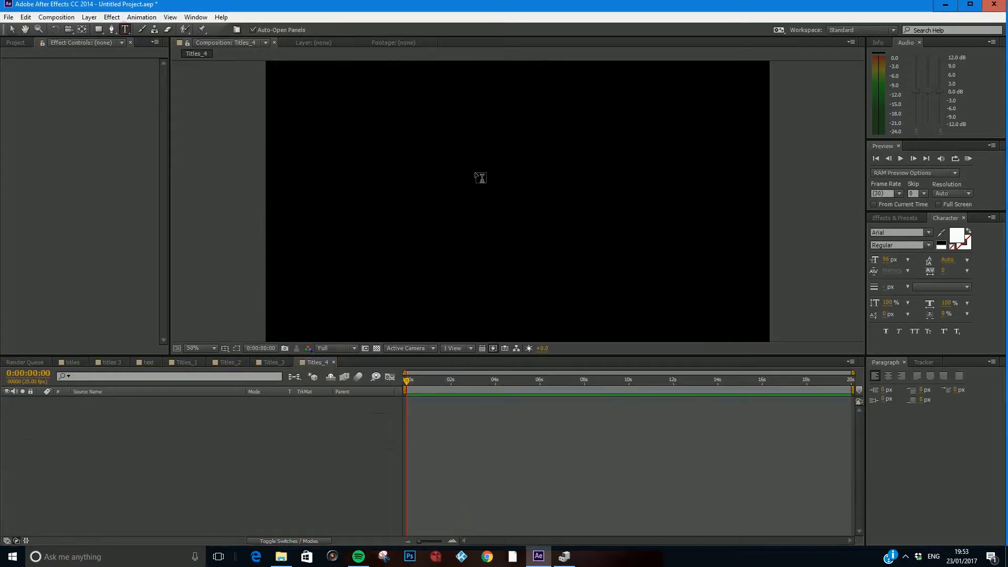
click(450, 185)
text(Jo)
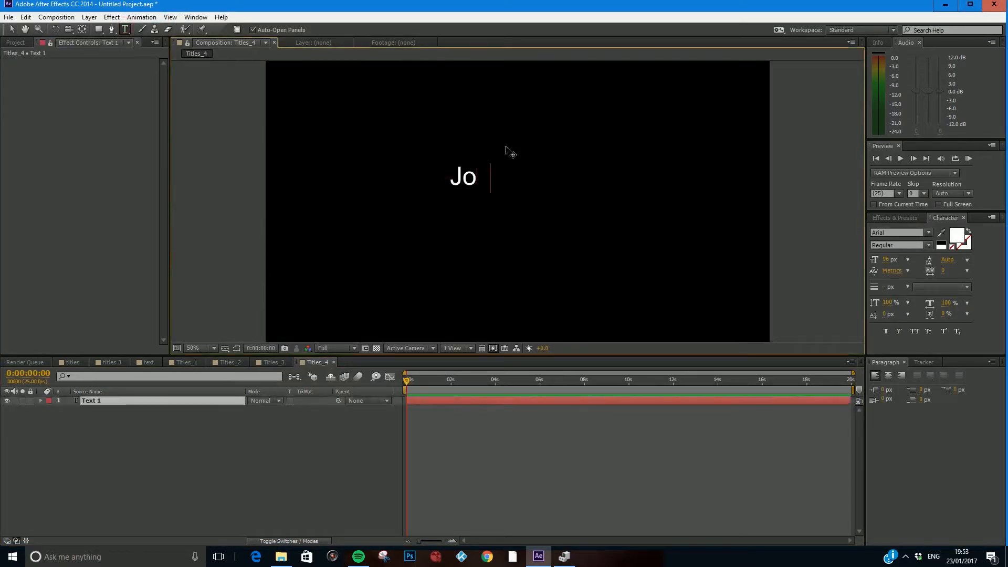
text(e Bloggs)
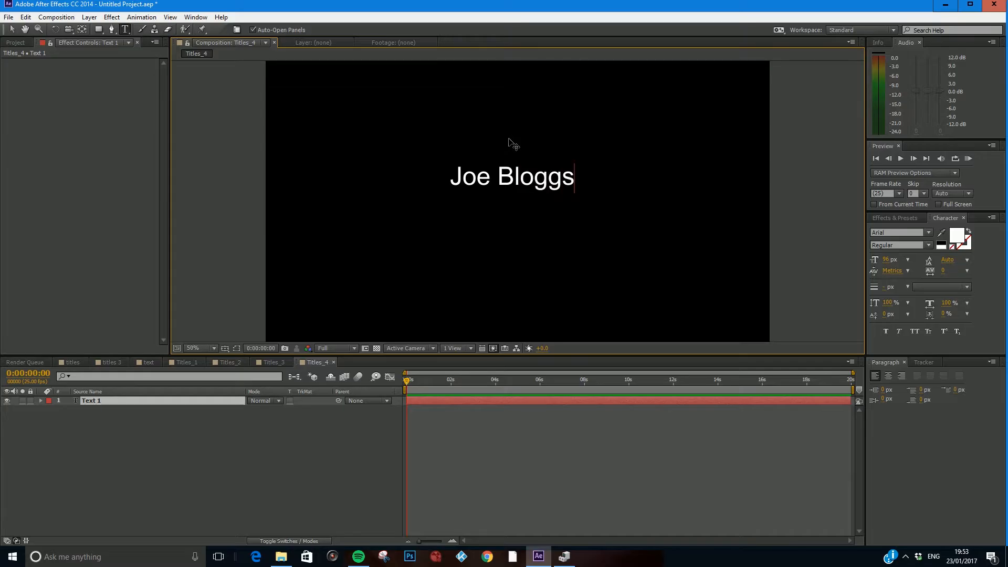
click(209, 456)
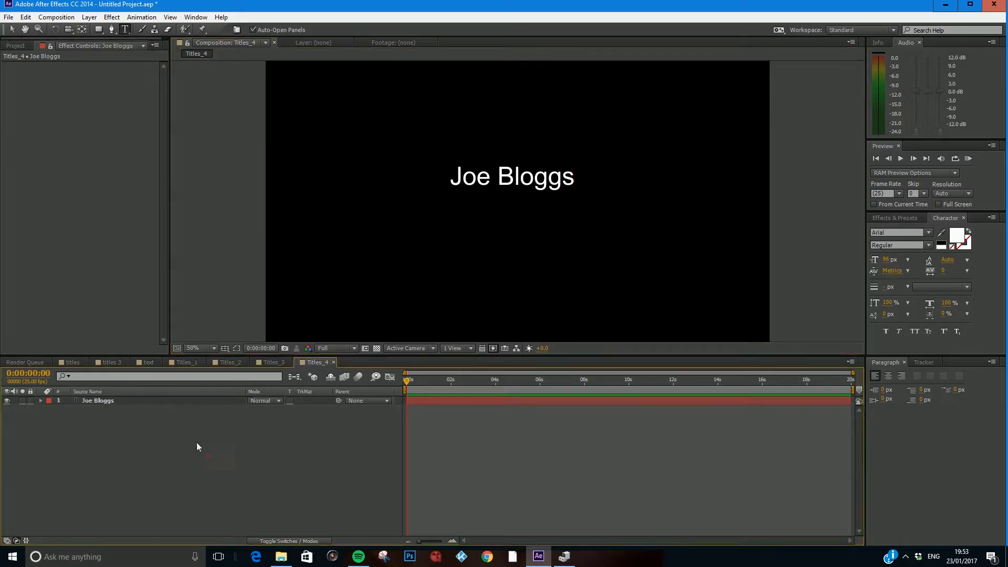
Apply the Fast Blur effect from the Blur & Sharpen category to the full-name text layer
click(207, 456)
click(111, 17)
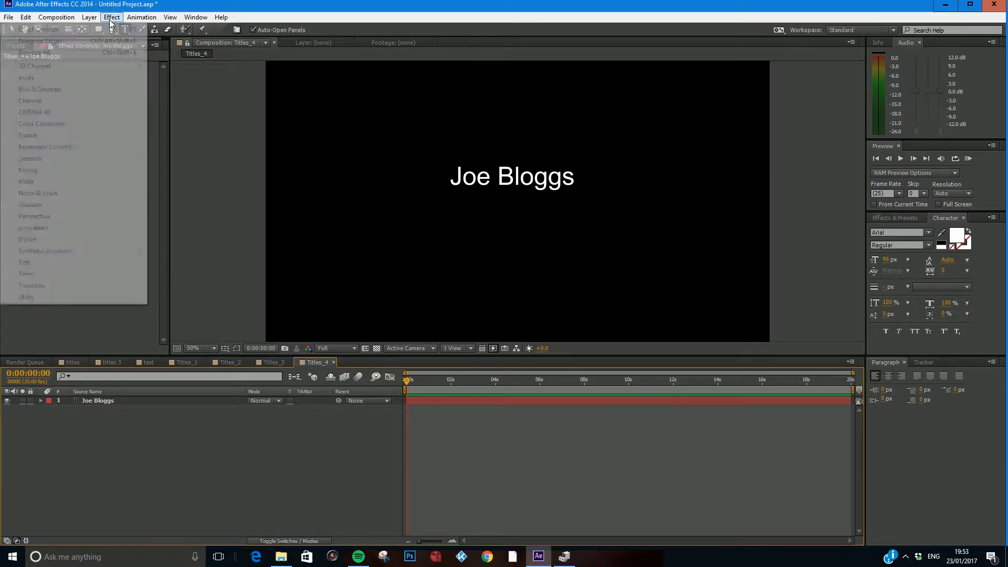
click(138, 441)
click(112, 400)
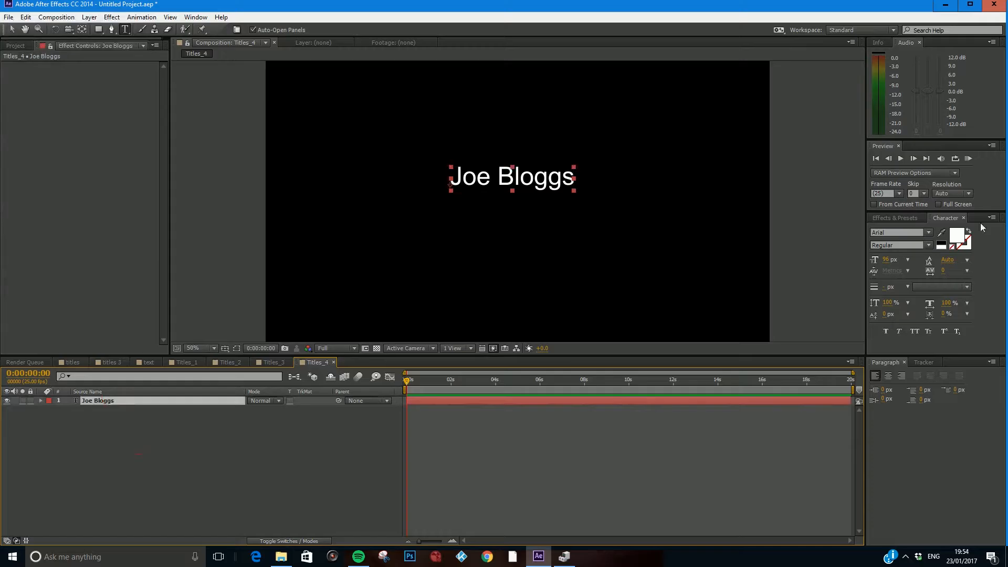
click(893, 217)
click(889, 230)
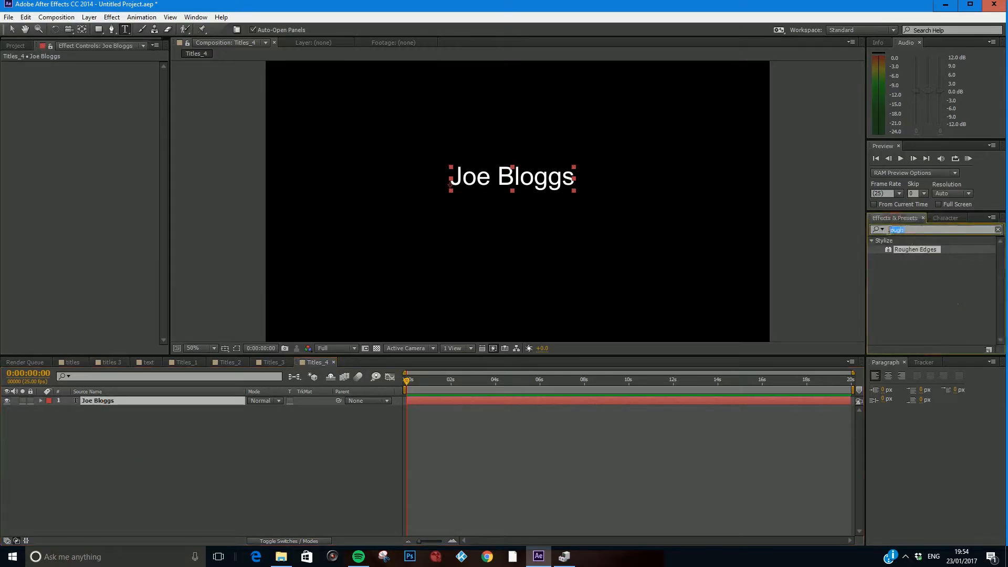
key(BackSpace)
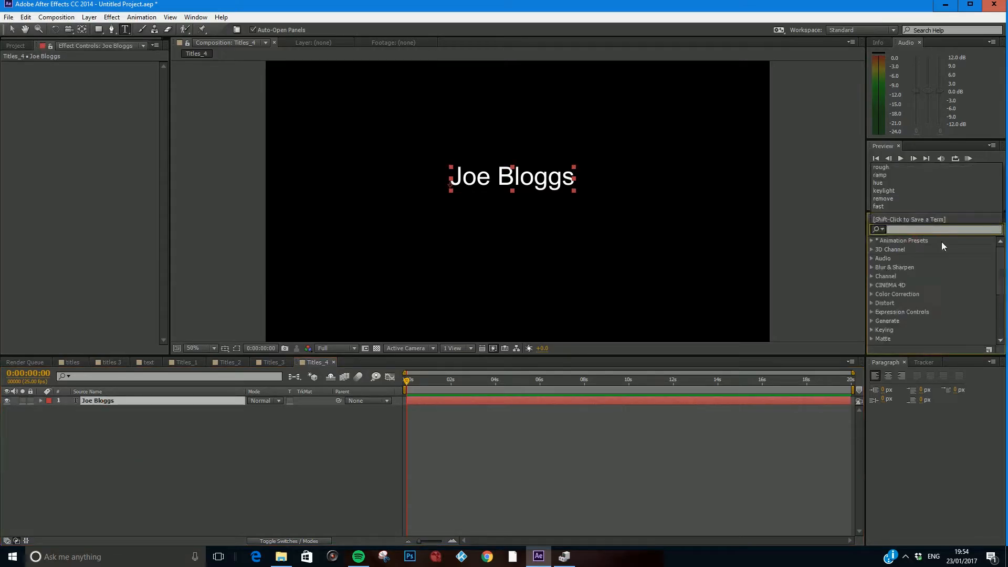
click(871, 267)
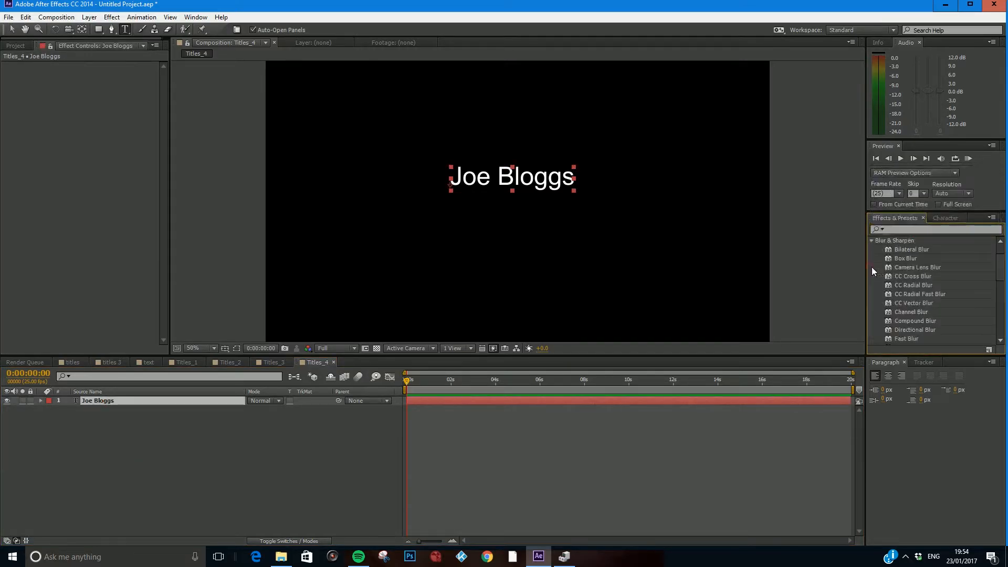
click(907, 339)
drag(907, 338, 628, 255)
drag(622, 249, 517, 180)
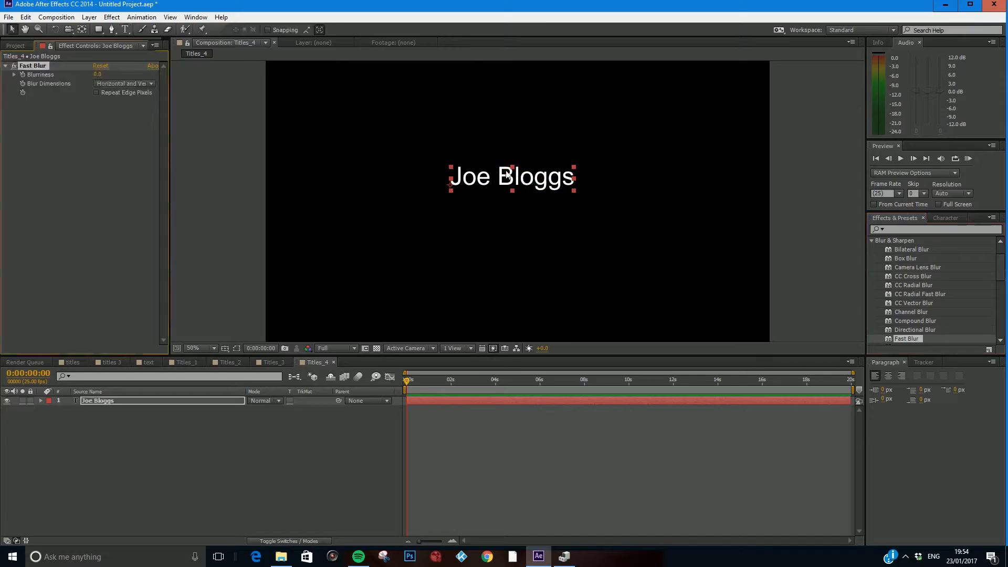
click(112, 18)
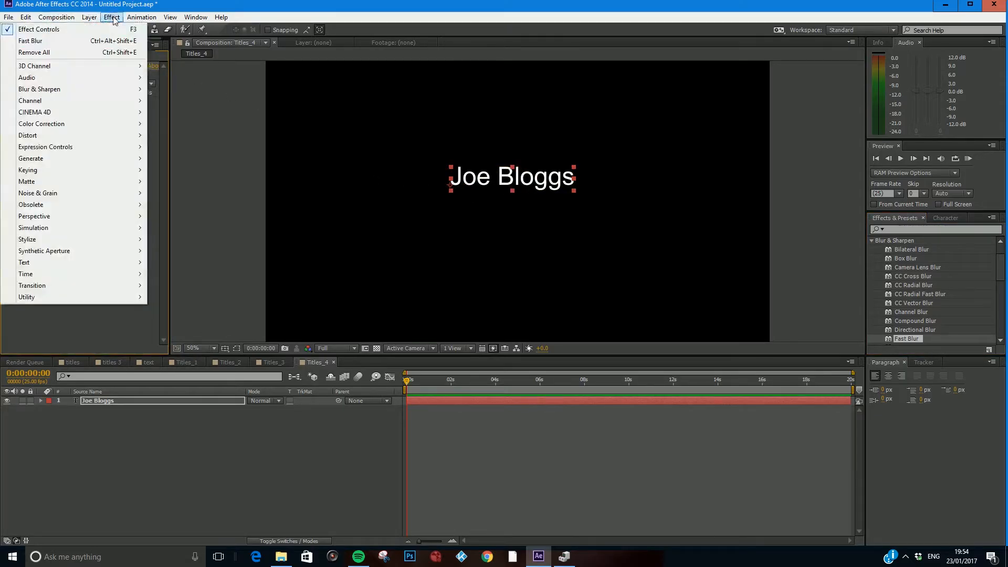
mouse_move(71, 89)
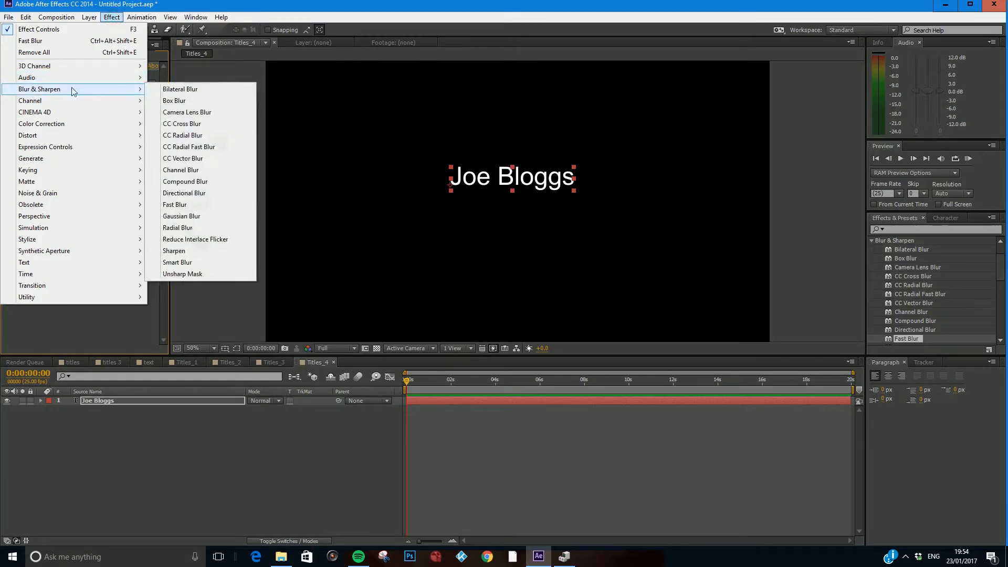
click(193, 205)
click(108, 401)
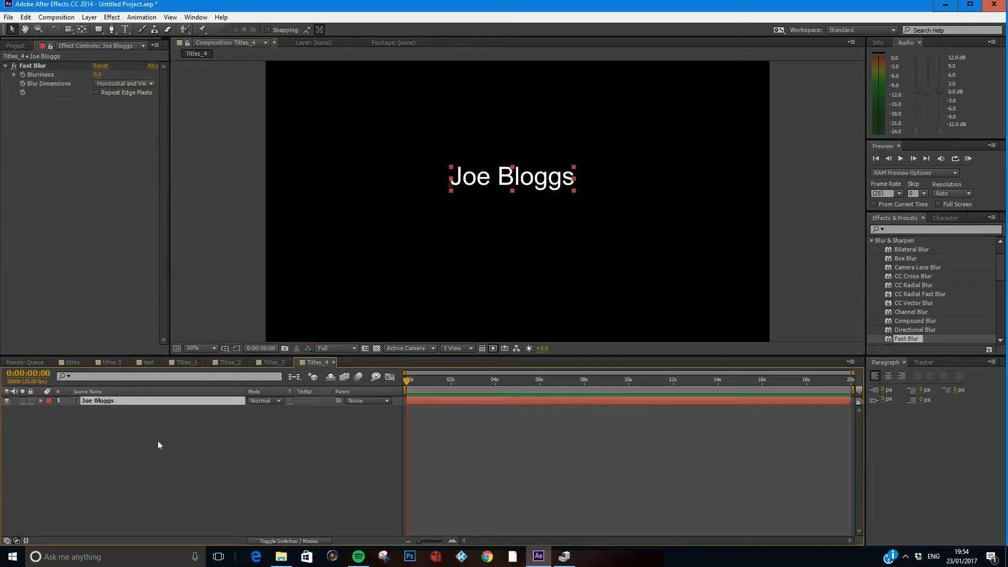
click(211, 434)
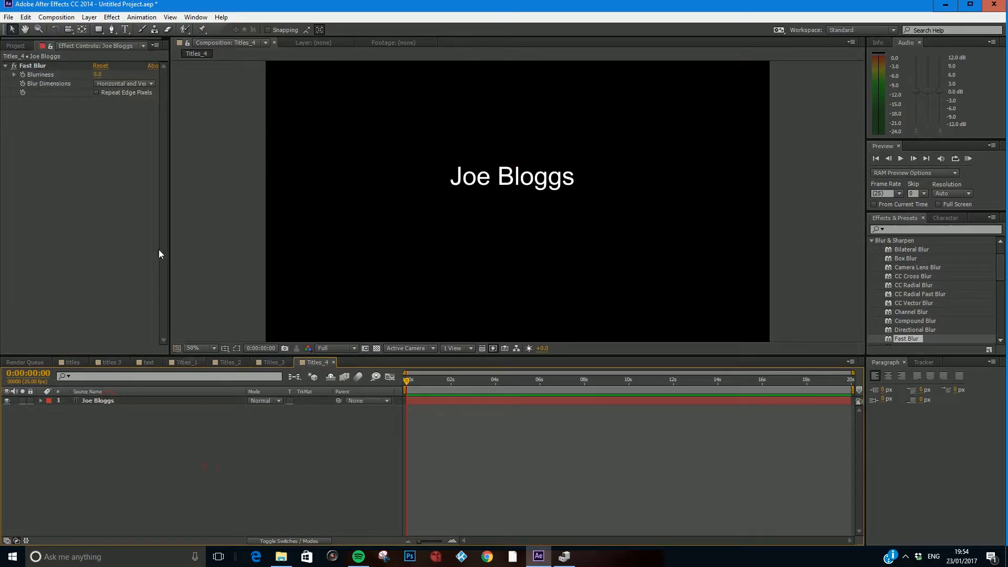
Reopen the text layer's Effect Controls and keyframe the Fast Blur Blurriness at 139 at 0:00:00:00
click(99, 75)
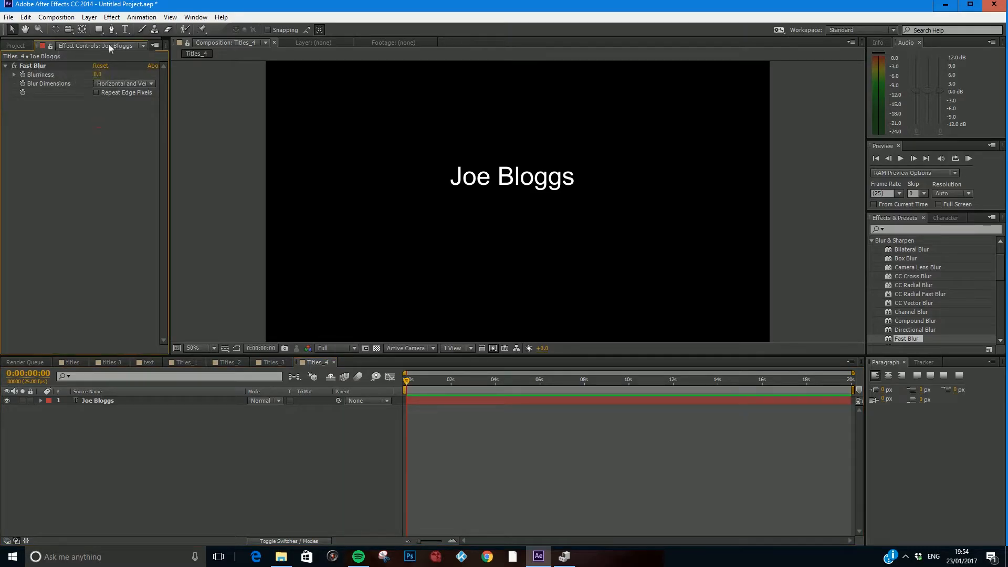
click(24, 45)
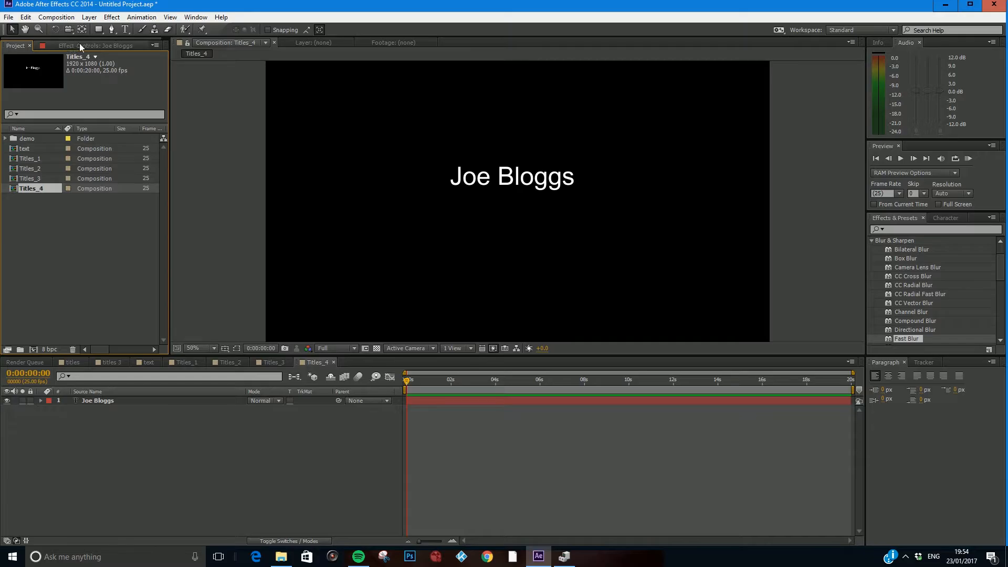
click(195, 17)
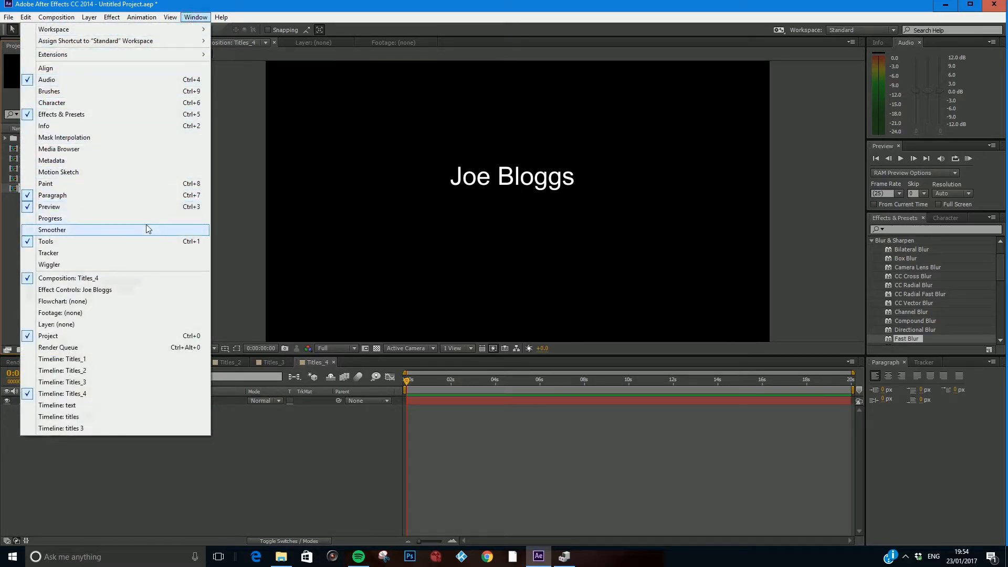
click(113, 291)
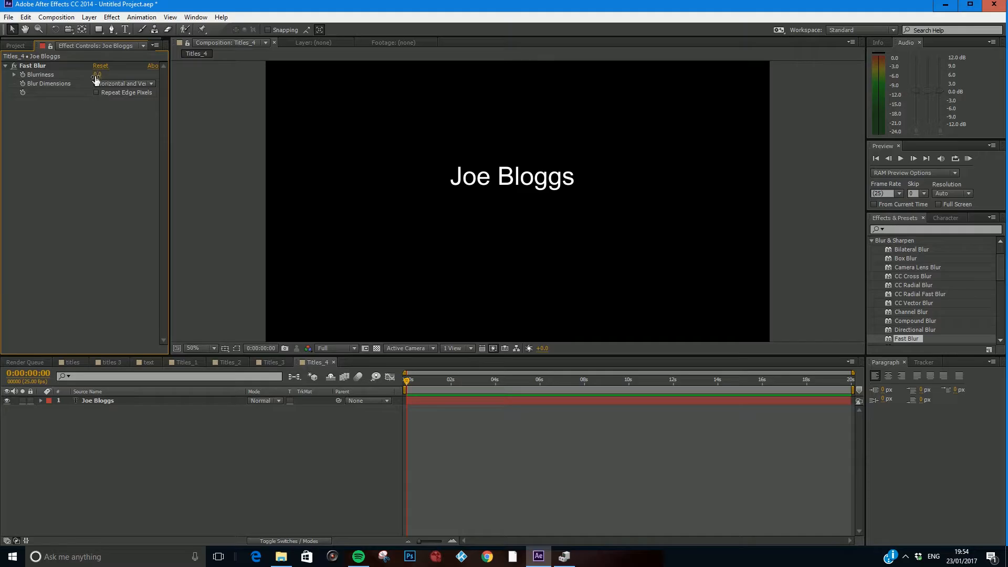
drag(96, 77, 199, 105)
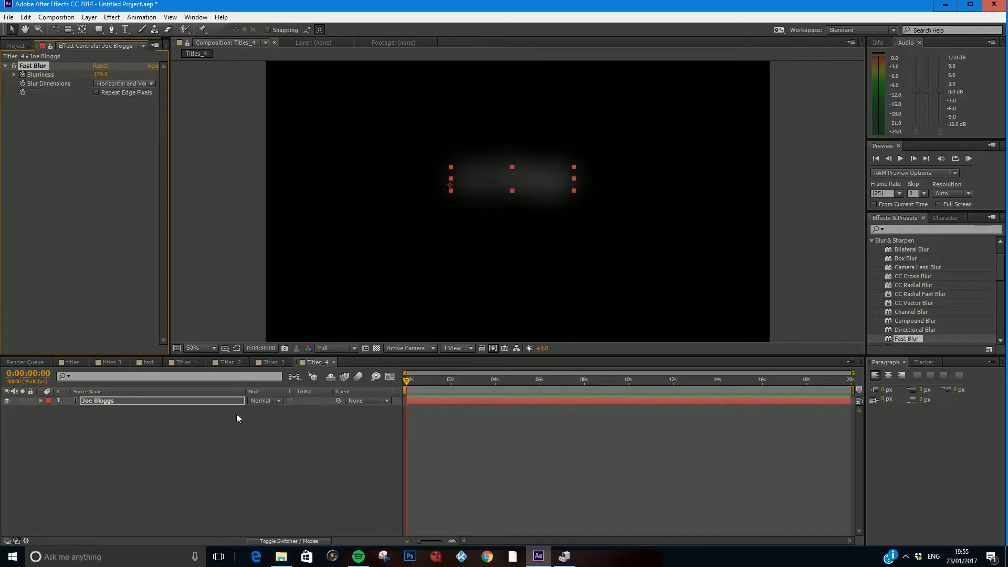
Reveal the layer's keyframed properties and keyframe the Fast Blur Blurriness at 0 at 0:00:02:11
click(151, 399)
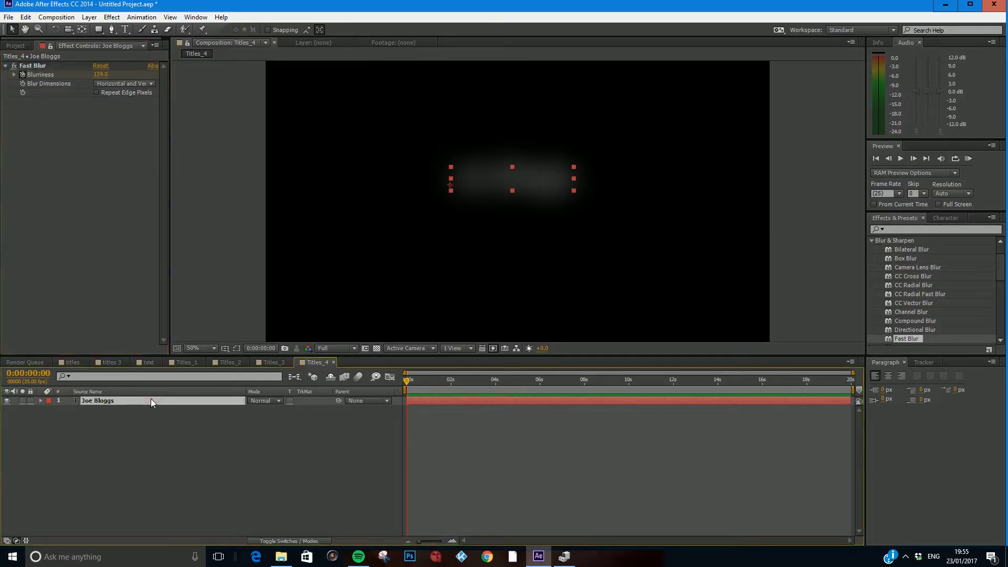
key(u)
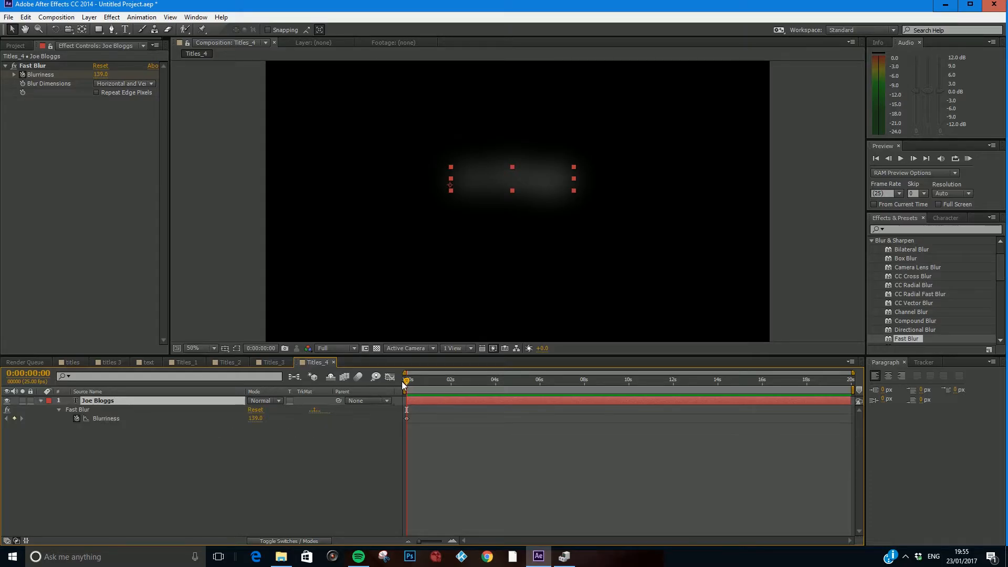
drag(405, 382, 515, 387)
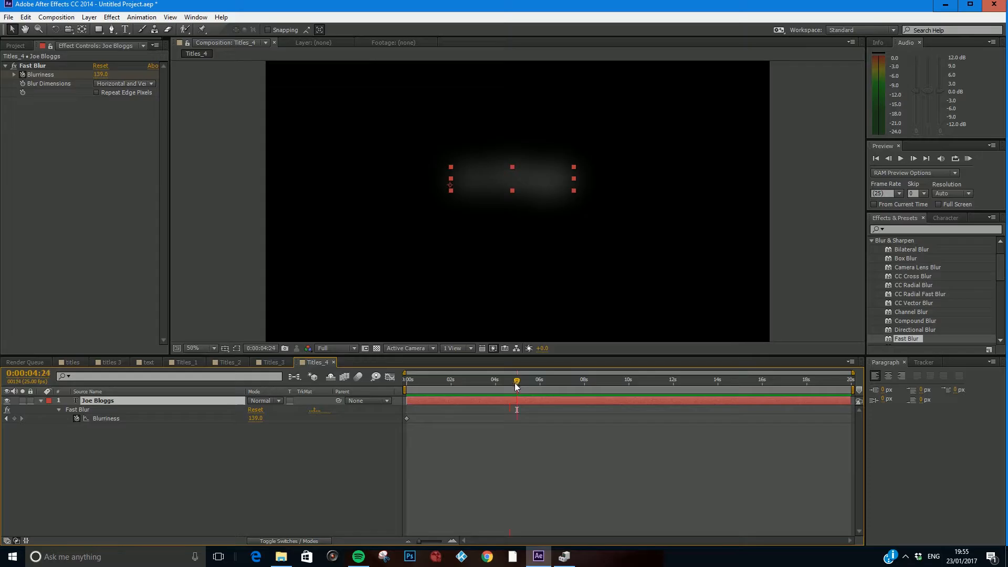
key(Page_Down)
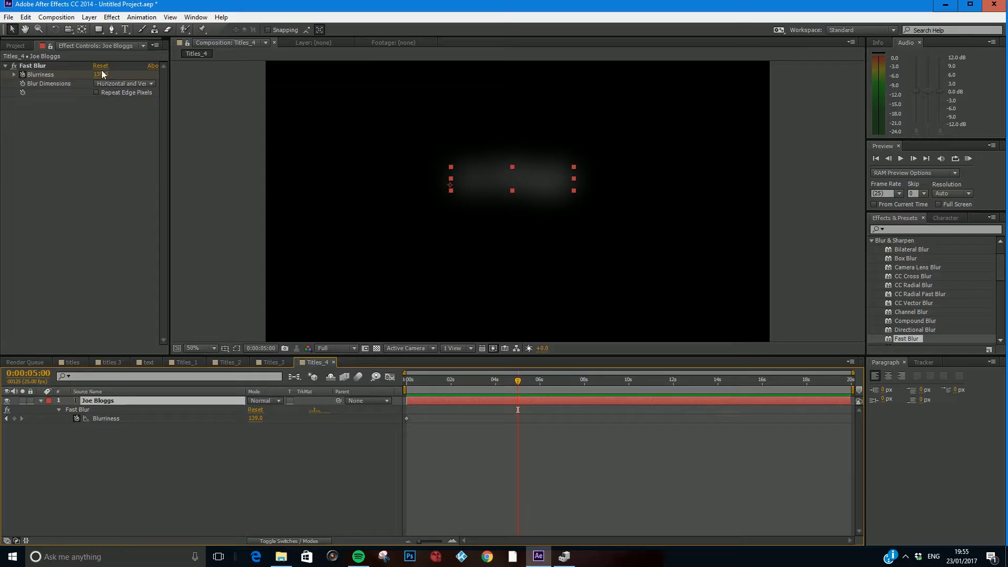
drag(476, 383, 463, 380)
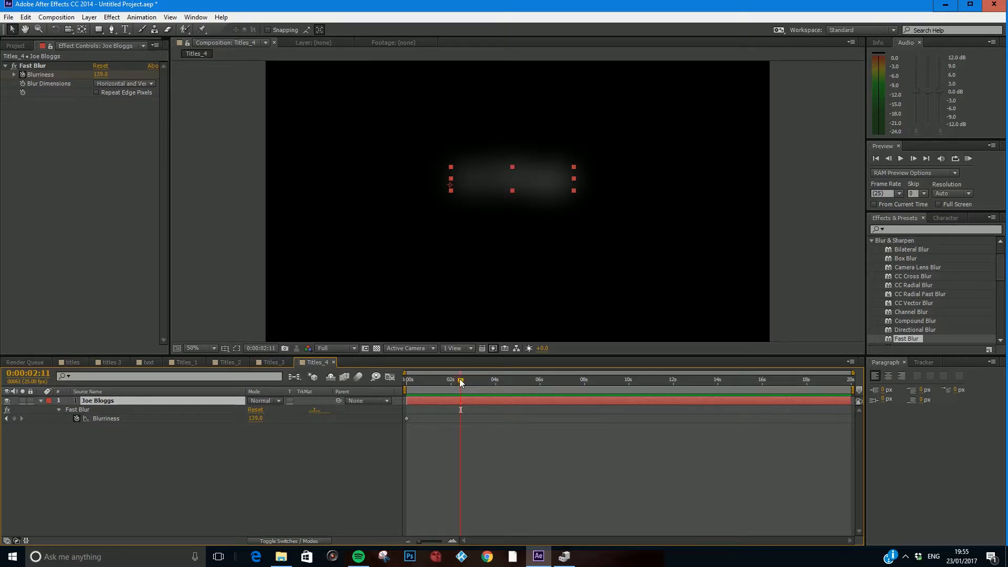
click(100, 75)
text(0)
key(Return)
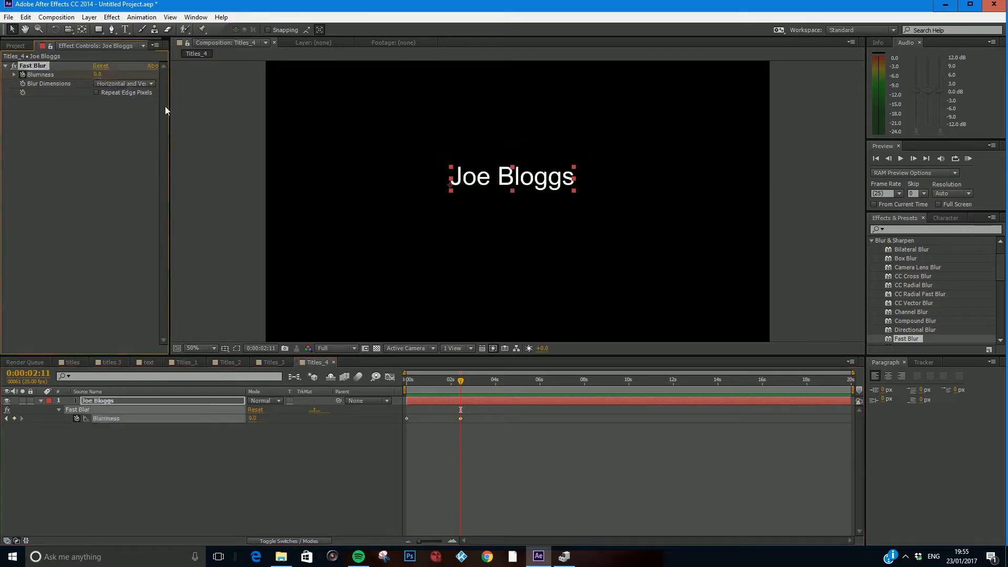
Show the name layer's Opacity and keyframe it at 0% at 0:00:00:00
click(460, 418)
drag(464, 382, 364, 395)
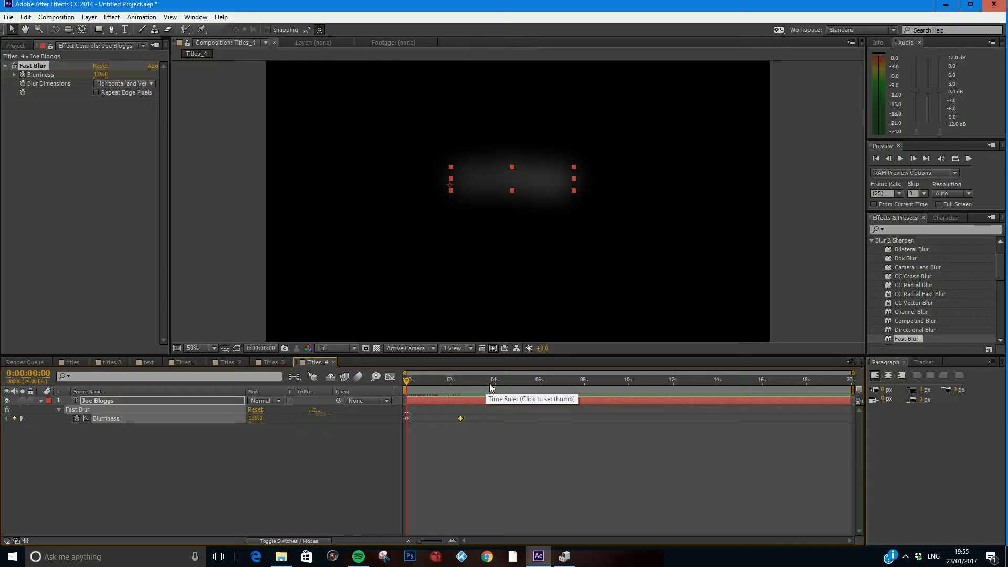
key(shift+t)
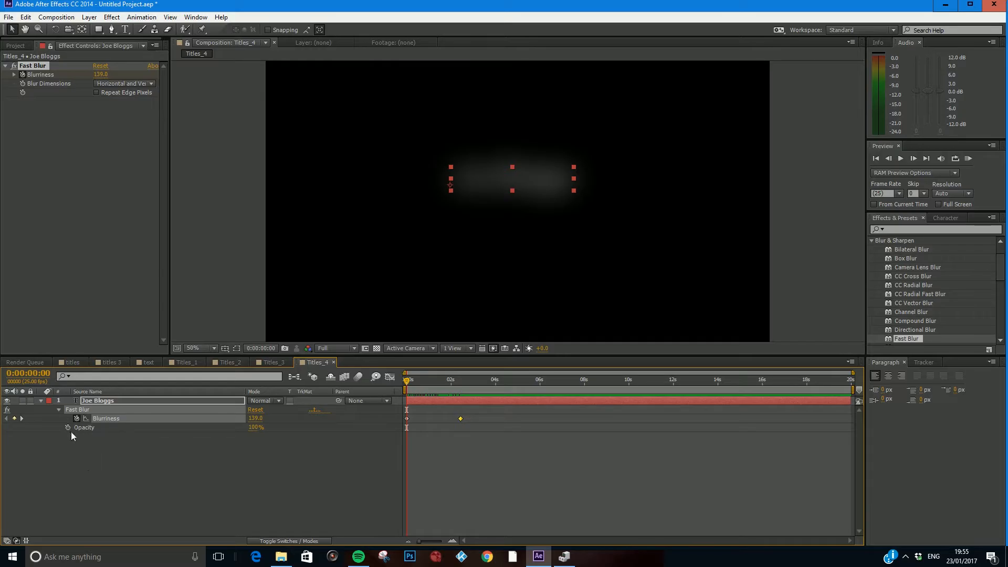
click(255, 428)
text(0)
key(Return)
click(68, 427)
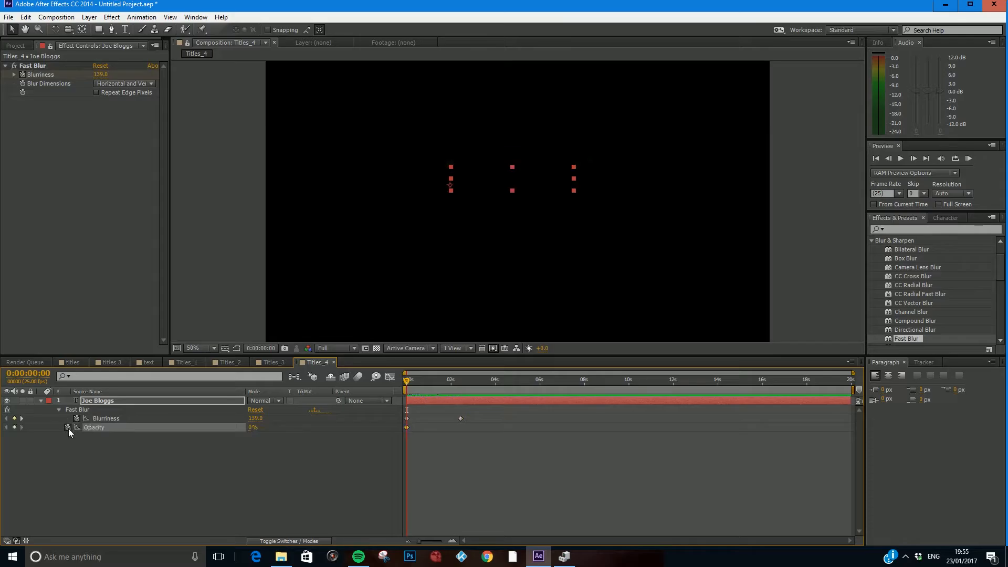
Fade the name layer in by setting its Opacity to 100% at 0:00:00:12
key(space)
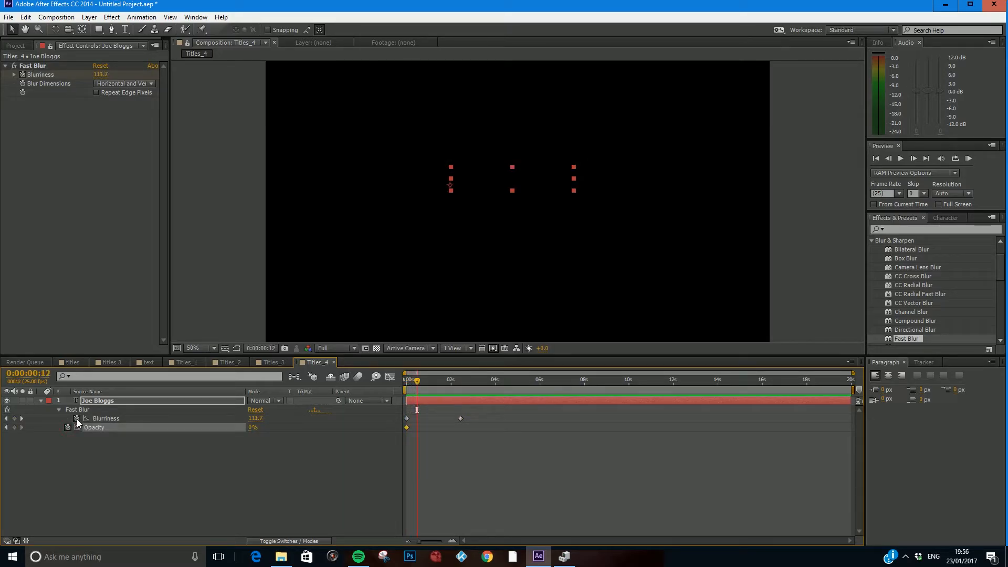
click(251, 429)
key(Return)
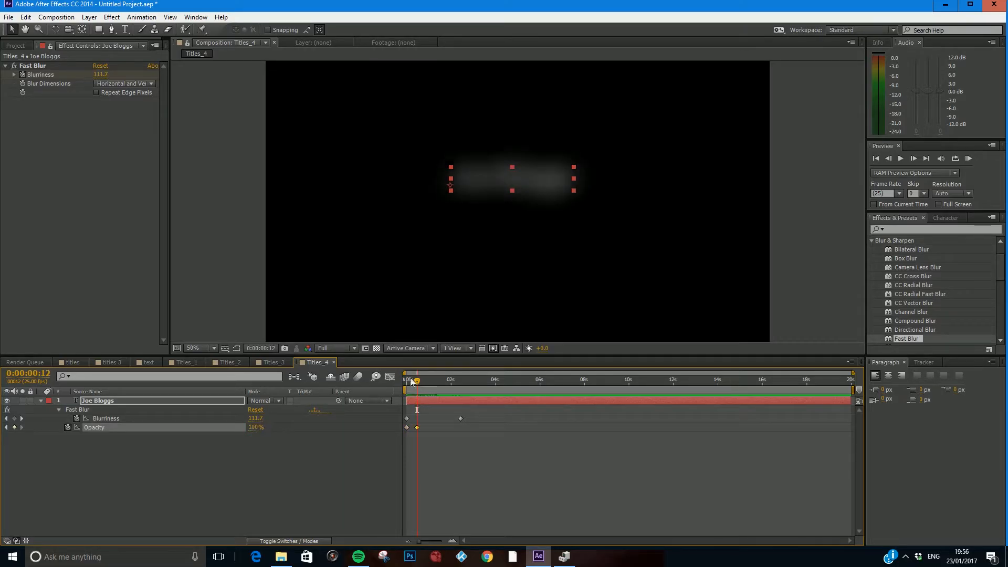
Add an Opacity keyframe holding the name layer at 100% at 0:00:04:15
drag(418, 384, 514, 390)
key(Page_Up)
key(Page_Up)
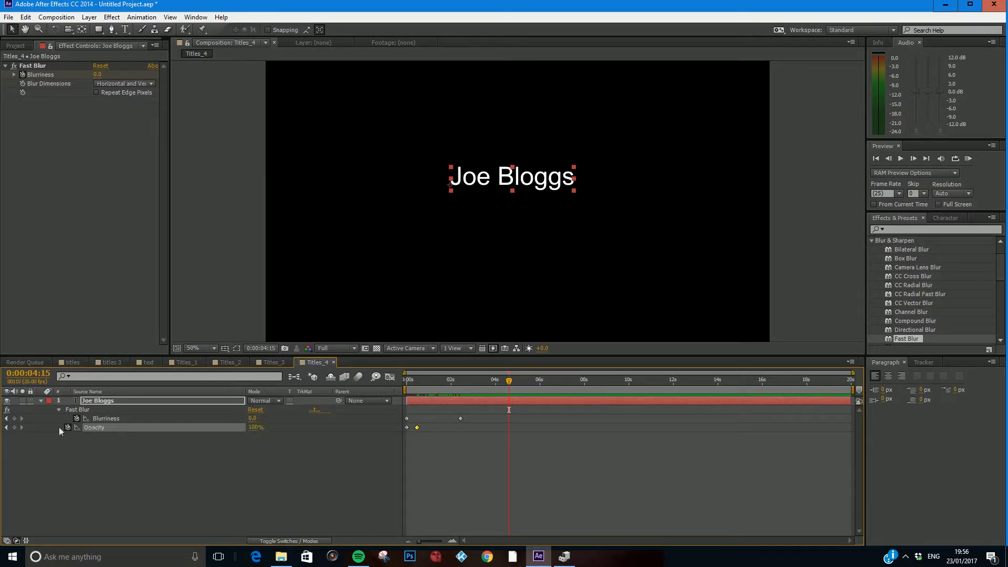
click(14, 426)
Fade the name layer out by setting its Opacity to 0% at 0:00:05:00
key(Page_Down)
key(Page_Down)
key(Page_Down)
key(Page_Down)
key(Page_Down)
key(Page_Down)
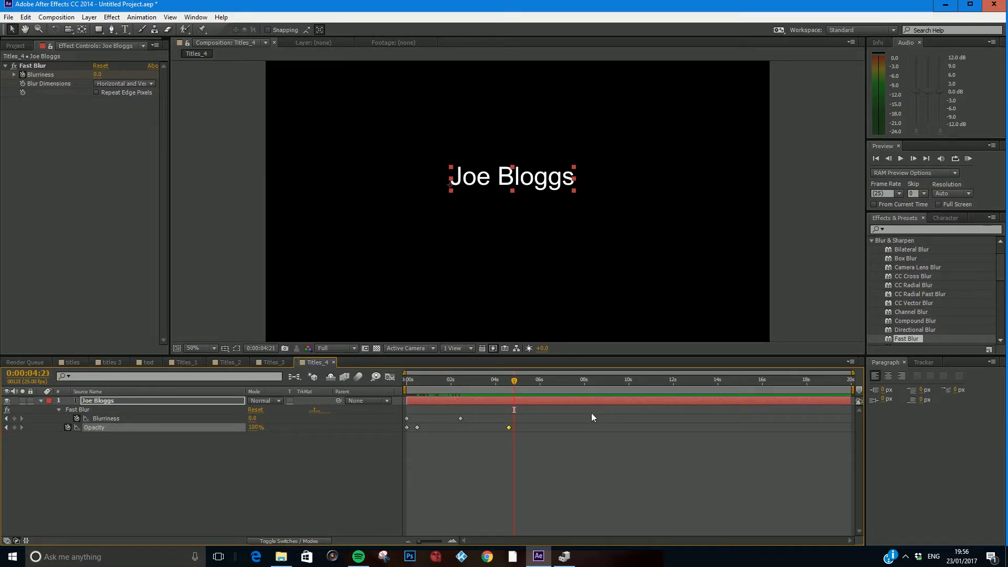
key(Page_Down)
key(Page_Down)
key(Page_Down)
key(Page_Down)
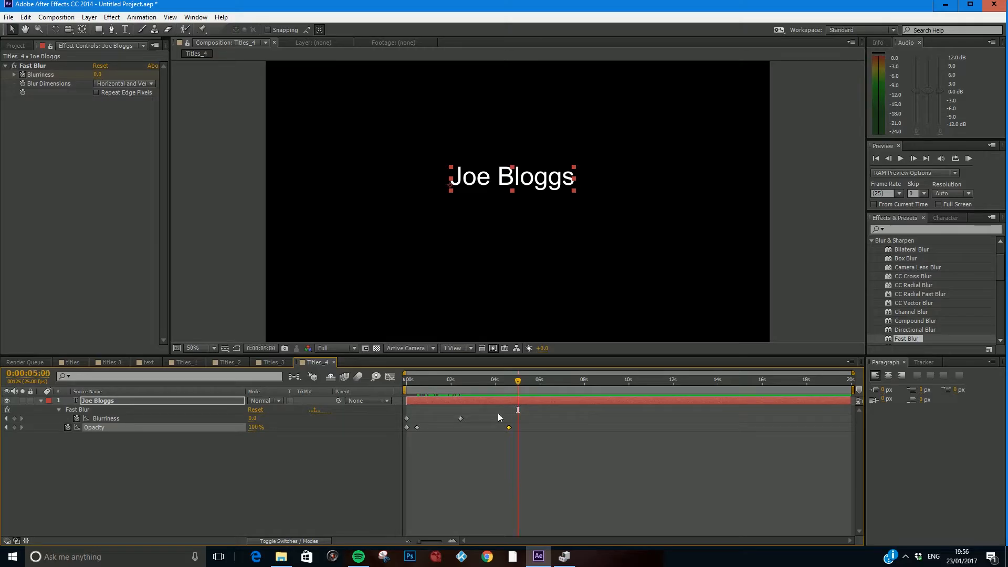
click(252, 428)
text(0)
key(Return)
drag(519, 382, 518, 409)
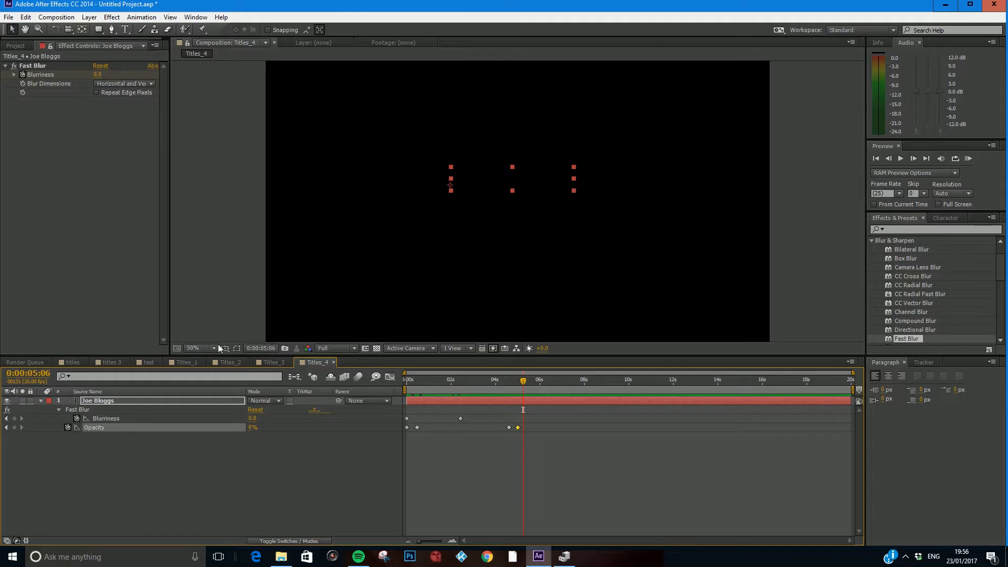
Scrub the titles composition to about 0:00:16:00 to review its blur title, and return to Titles_4
click(73, 363)
drag(424, 380, 761, 413)
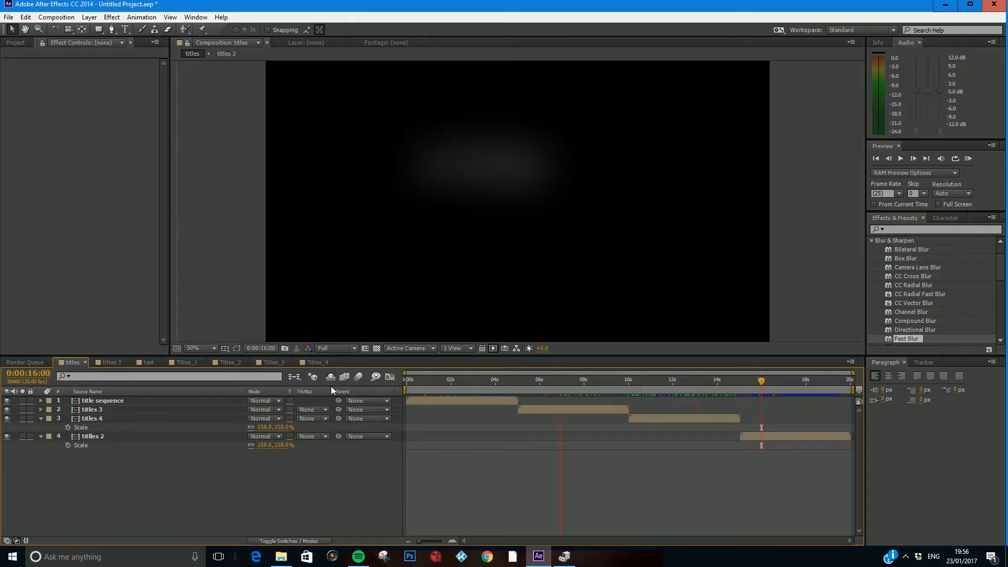
click(317, 362)
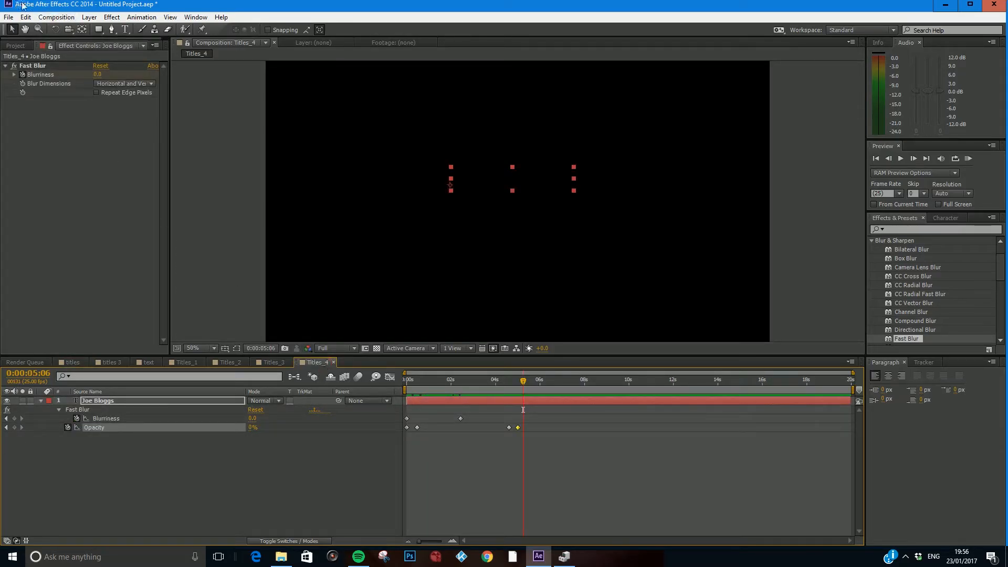
Create a composition named Text_modification with the HDTV 1080 25 preset and a 0:00:20:00 duration
click(54, 18)
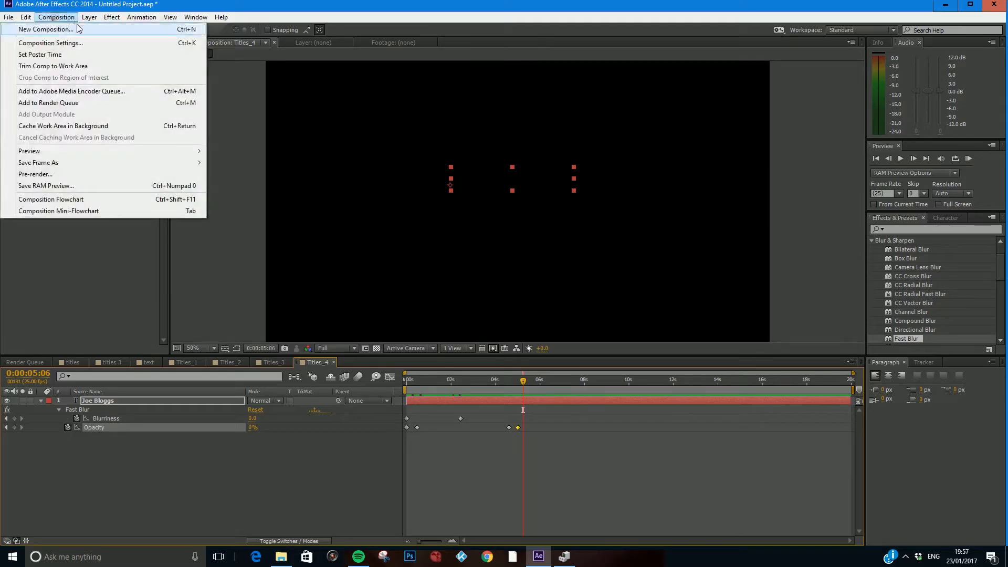
click(60, 27)
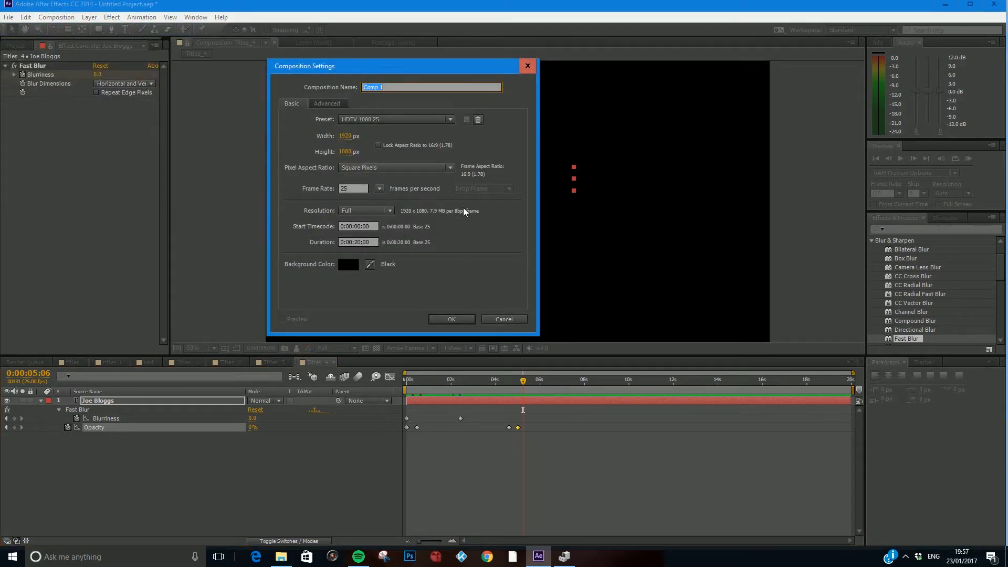
text(Text_modification)
click(441, 319)
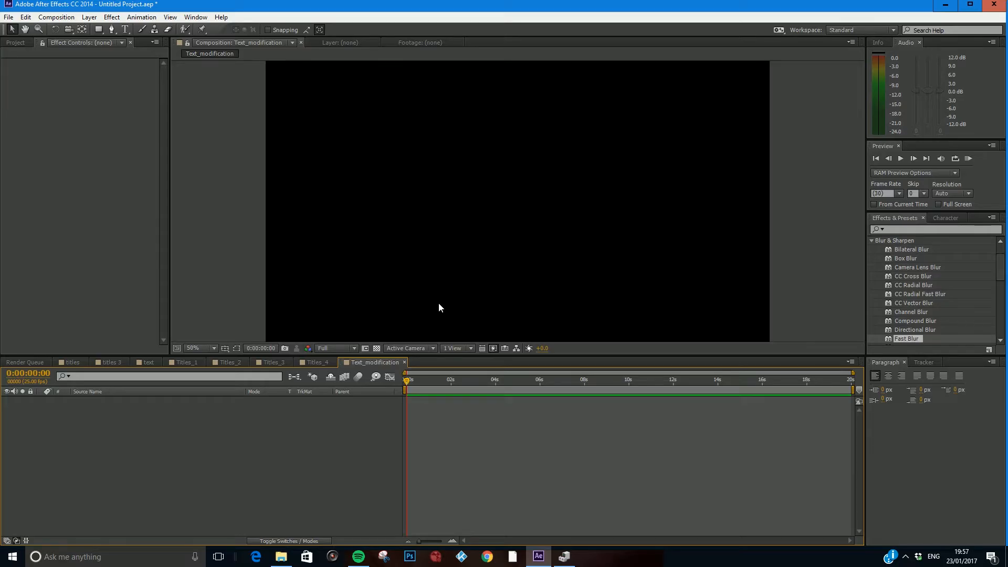
Add a text layer reading "Hello" in white 96 px Arial and place it horizontally centred, slightly above the frame's middle
click(125, 29)
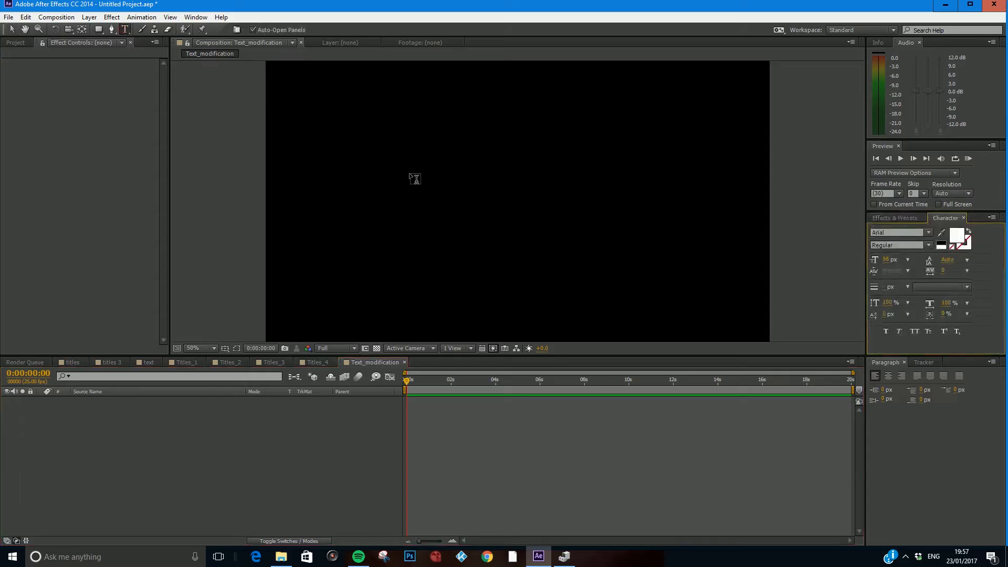
click(415, 178)
text(Hello)
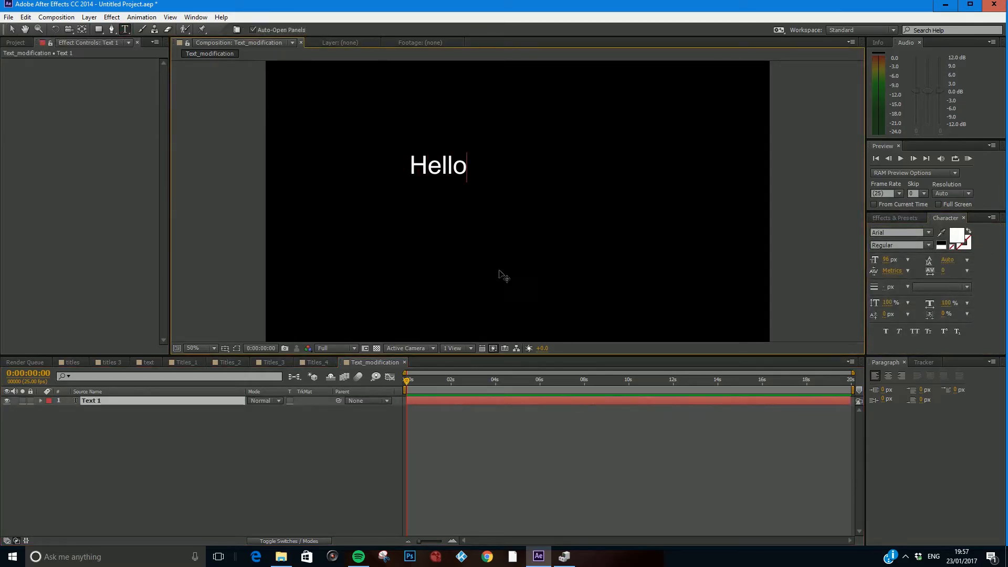
drag(468, 167, 527, 182)
click(11, 29)
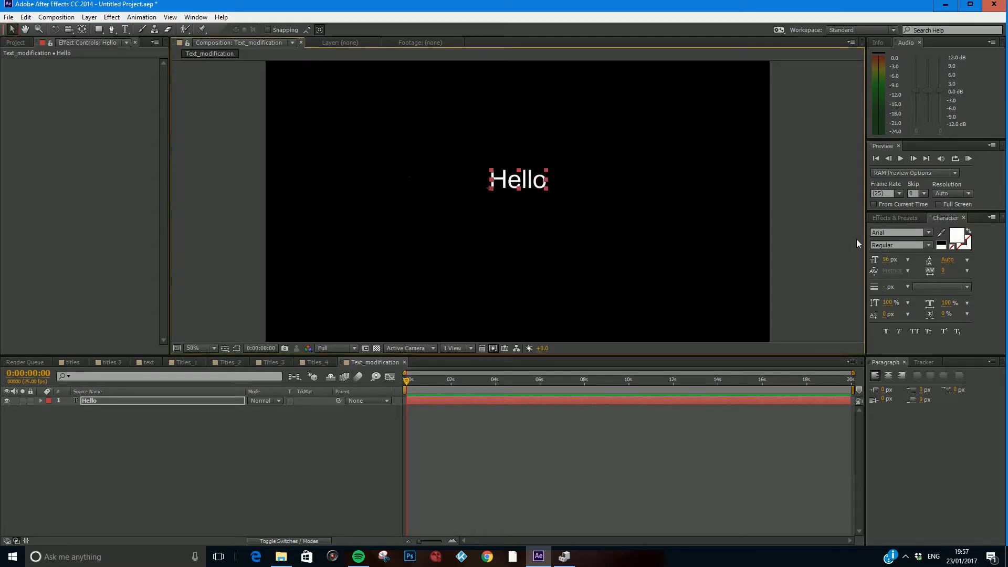
Preview other fonts such as Baskerville Old Face and Berlin Sans on the Hello text, and return it to Arial
click(195, 17)
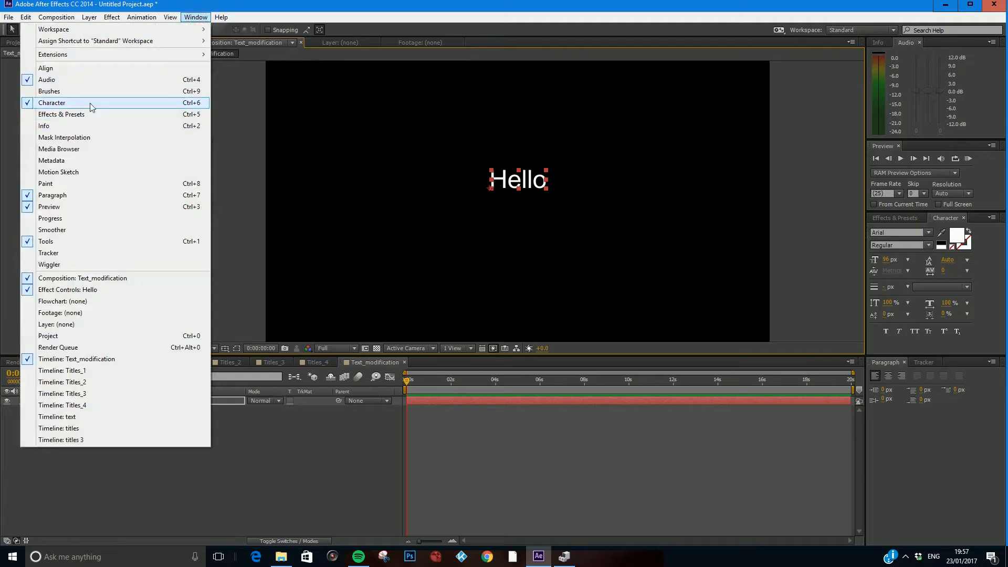
click(339, 5)
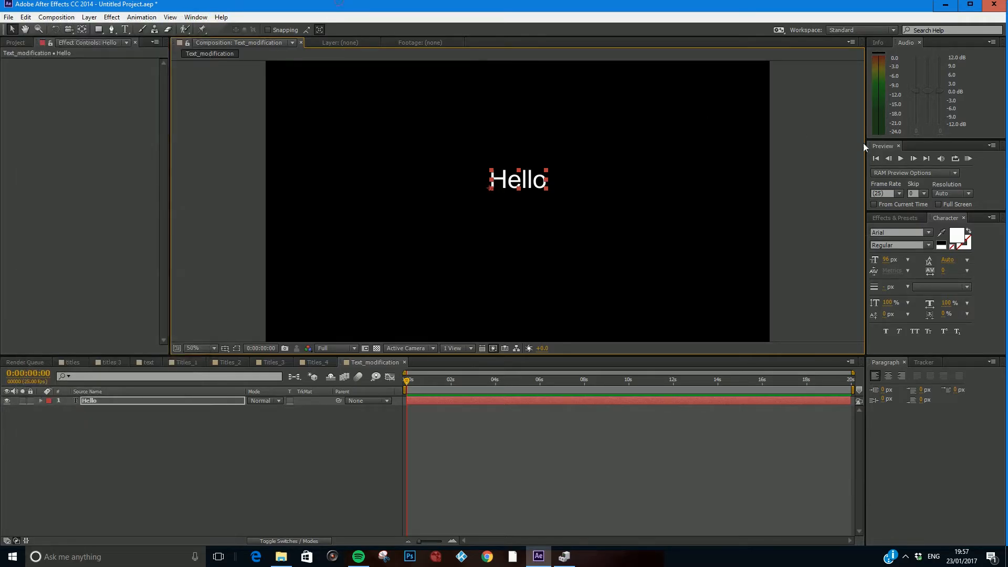
click(124, 30)
drag(546, 177, 480, 173)
click(887, 231)
key(Down)
key(Down)
key(Down)
key(Down)
key(Down)
key(Down)
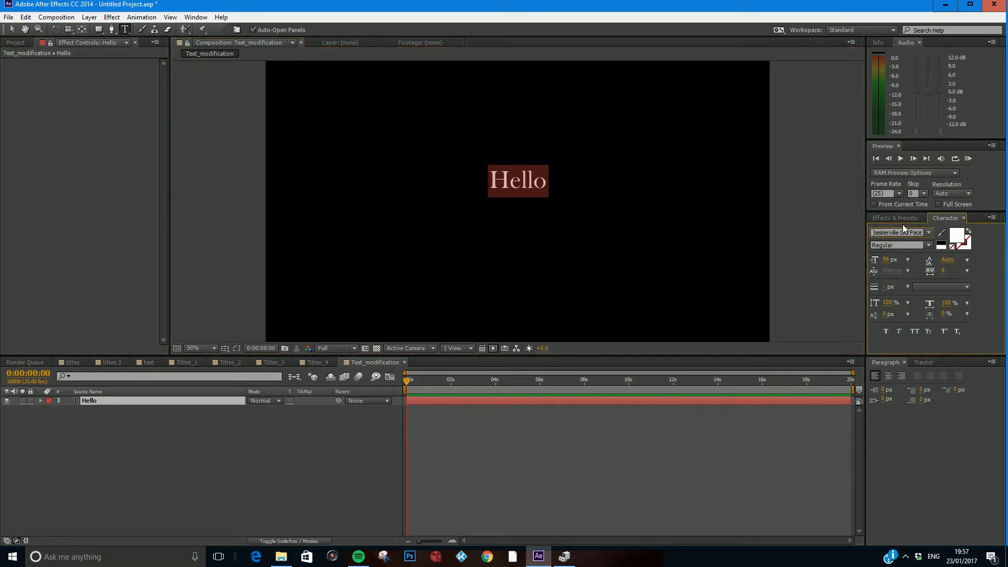
key(Up)
key(Up)
key(Up)
key(Up)
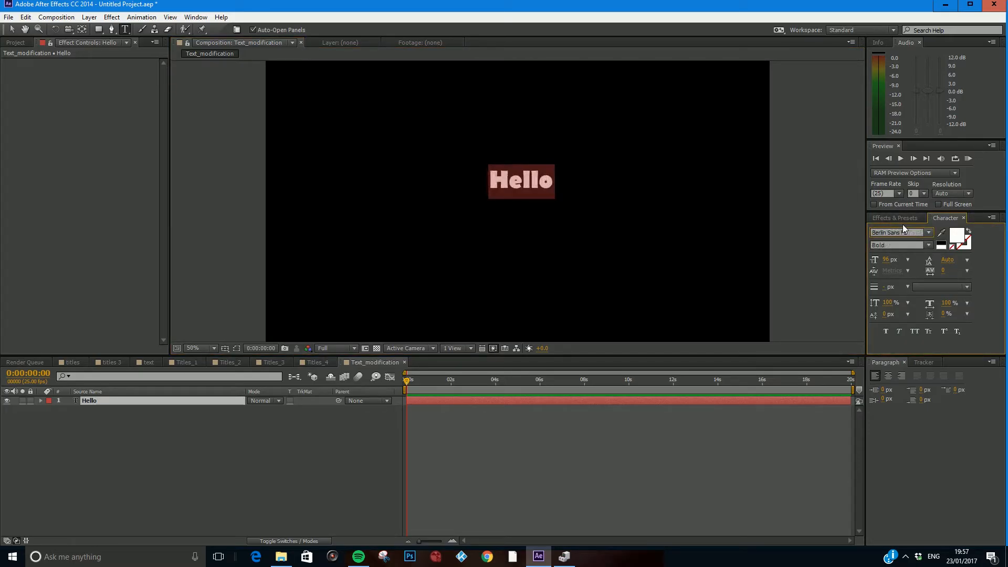
key(Up)
key(Up)
key(Up)
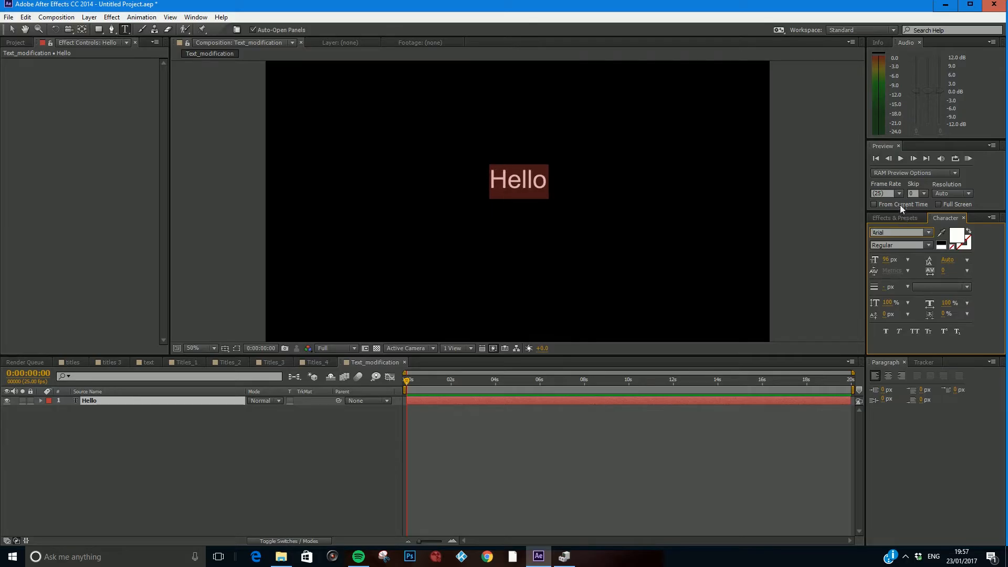
Change the Hello text's fill color to a bright yellow with RGB 246, 232, 21
click(958, 238)
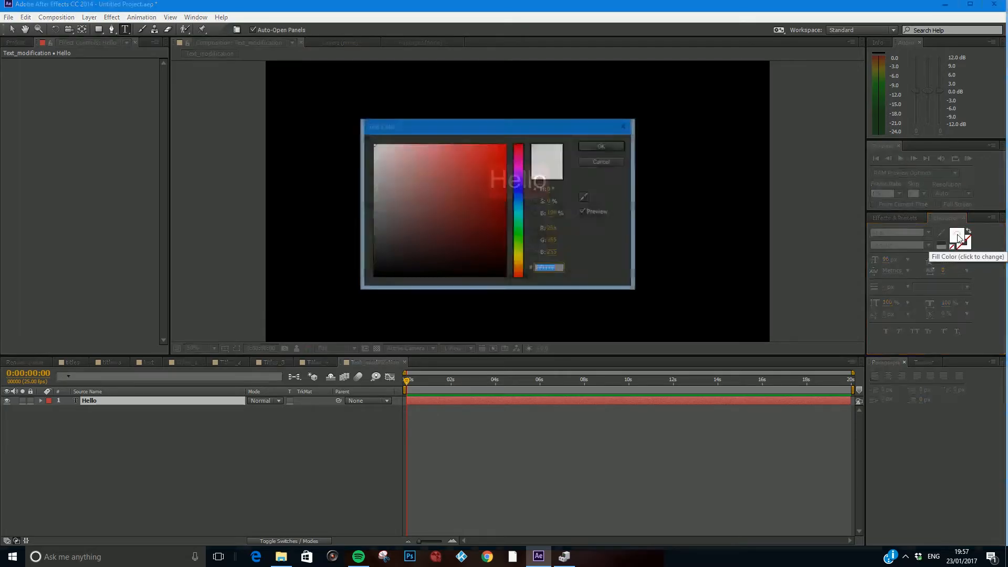
drag(540, 130, 808, 61)
mouse_move(789, 128)
mouse_down()
mouse_move(789, 118)
mouse_move(722, 93)
mouse_move(706, 99)
mouse_move(653, 81)
mouse_move(645, 64)
mouse_up()
mouse_move(788, 117)
mouse_down()
mouse_move(789, 152)
mouse_move(790, 133)
mouse_up()
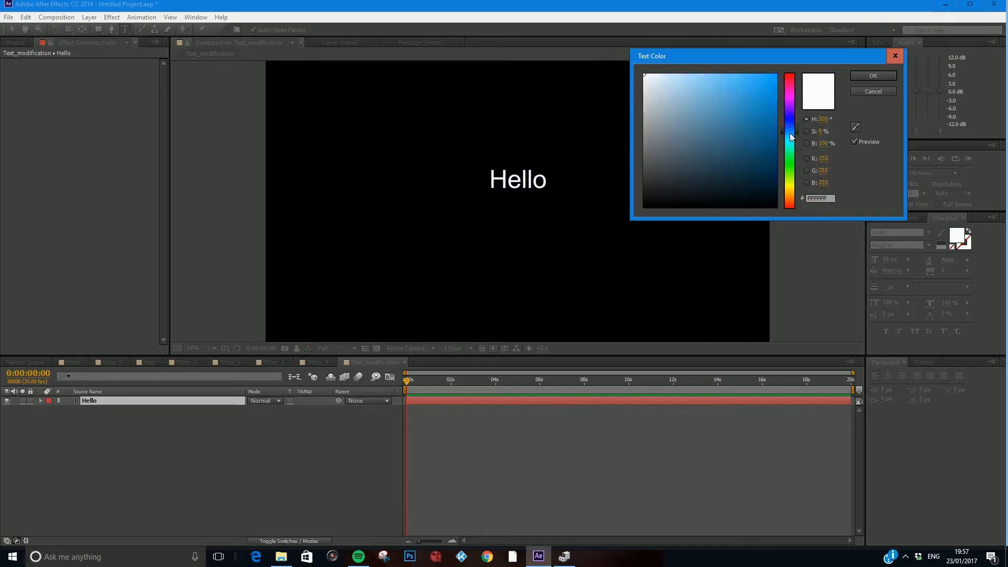
click(788, 186)
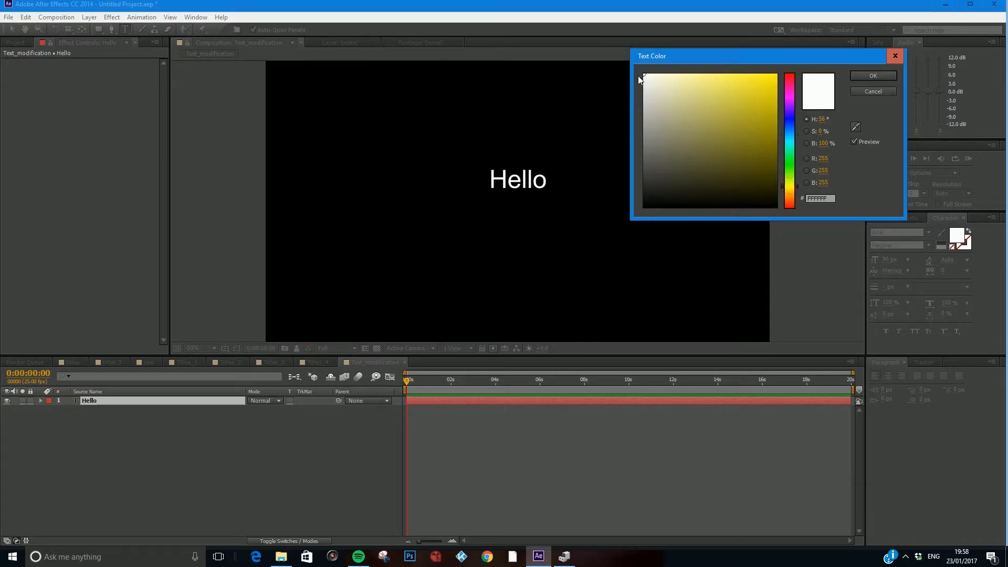
mouse_move(731, 89)
mouse_down()
mouse_move(715, 94)
mouse_move(734, 121)
mouse_move(682, 163)
mouse_move(766, 79)
mouse_up()
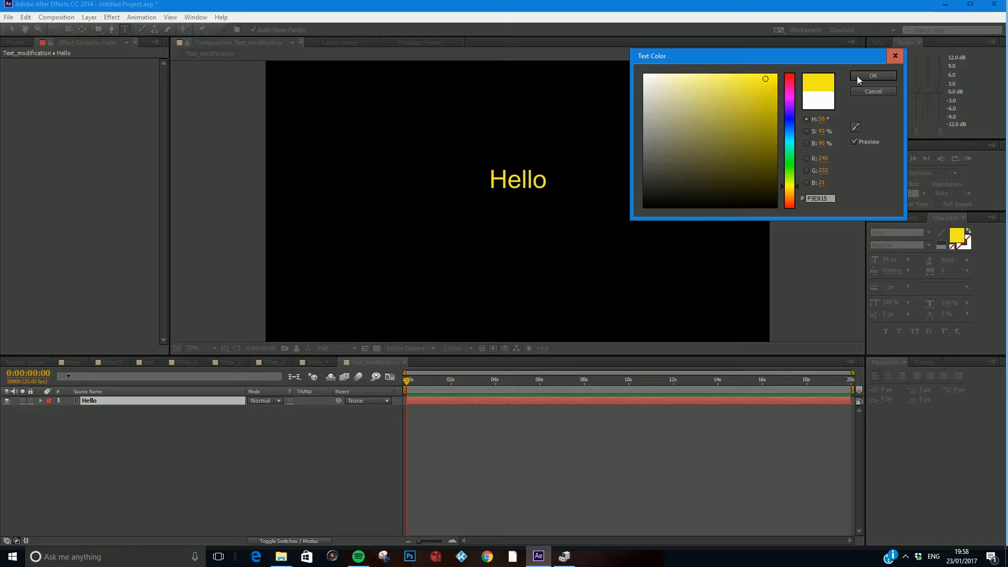
click(886, 73)
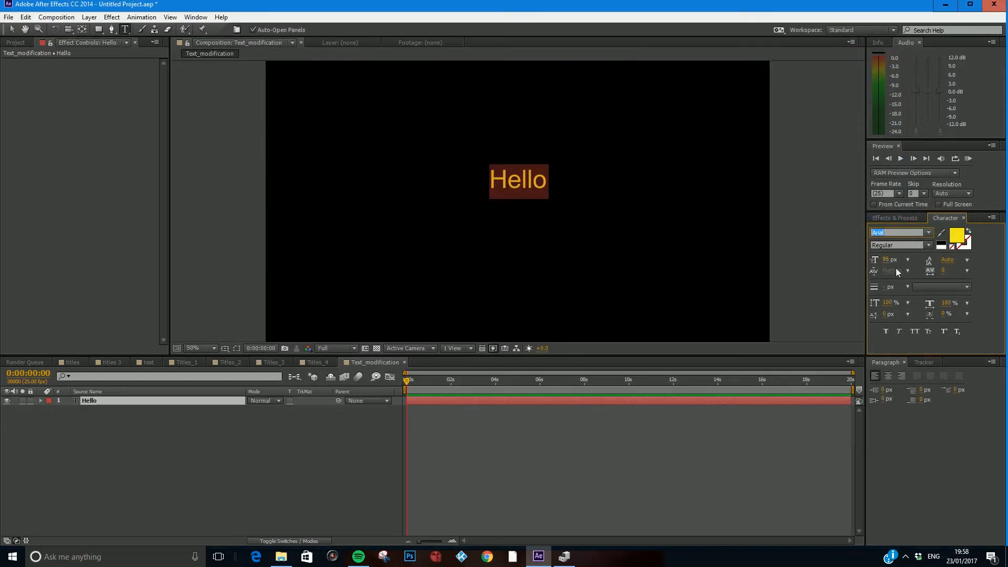
Set the Hello text's size to 118 px, tracking to 366, vertical scale to 153% and horizontal scale to 128%
click(885, 259)
drag(885, 259, 956, 272)
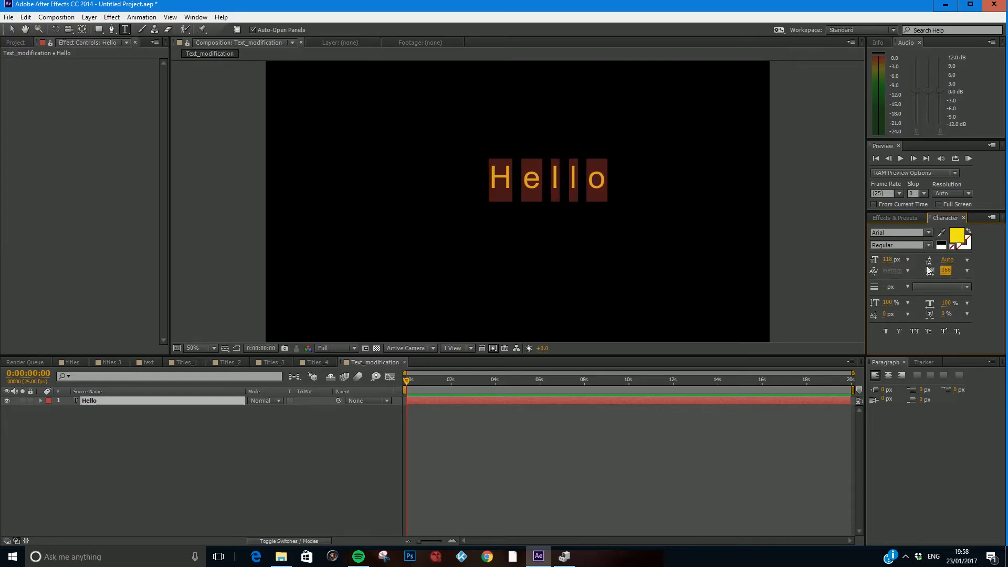
click(887, 304)
drag(888, 309, 830, 218)
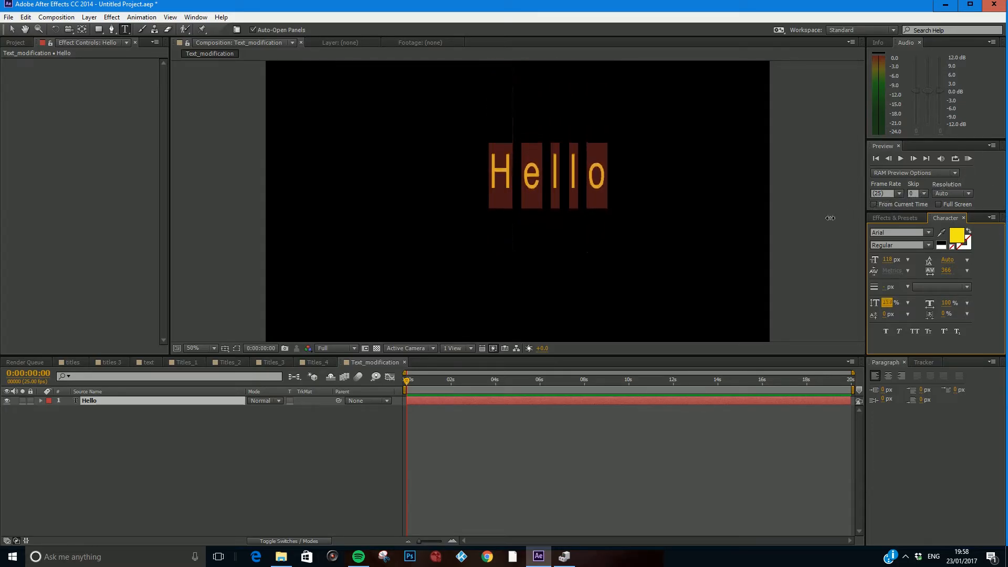
mouse_move(943, 303)
mouse_down()
mouse_move(1004, 295)
mouse_move(907, 303)
mouse_move(956, 302)
mouse_up()
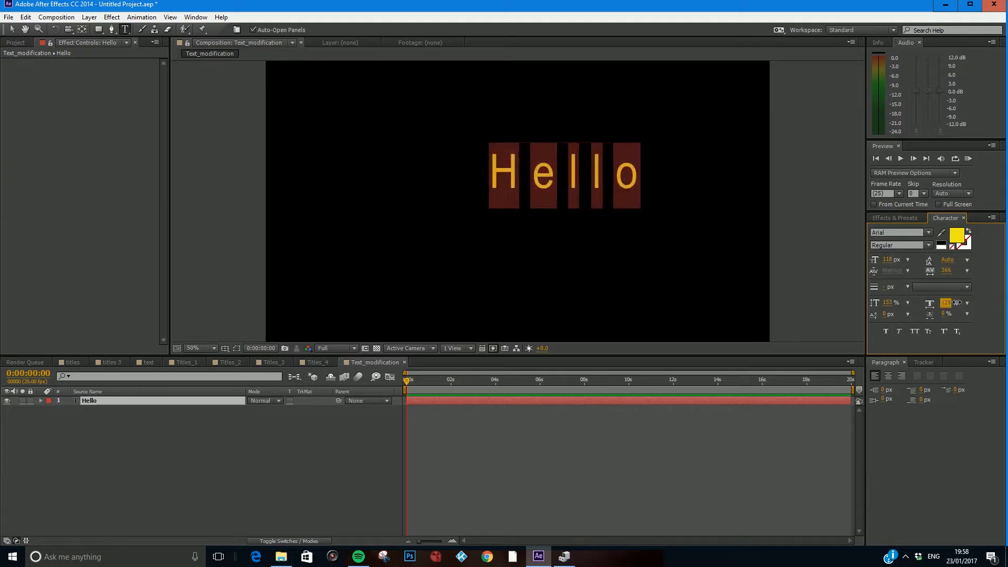
Try All Caps and Small Caps on the Hello text, and restore its normal capitalisation
click(917, 333)
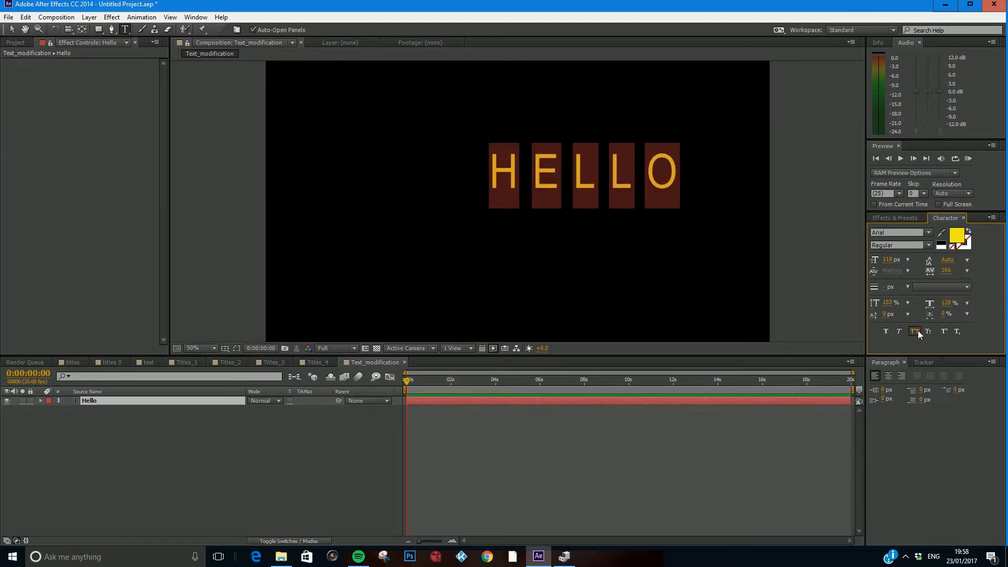
click(931, 330)
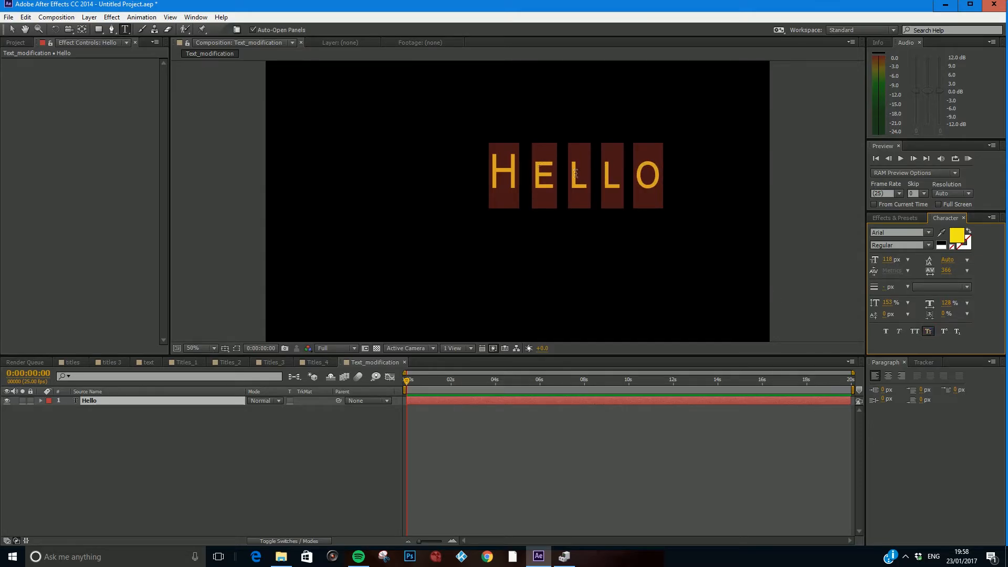
click(928, 331)
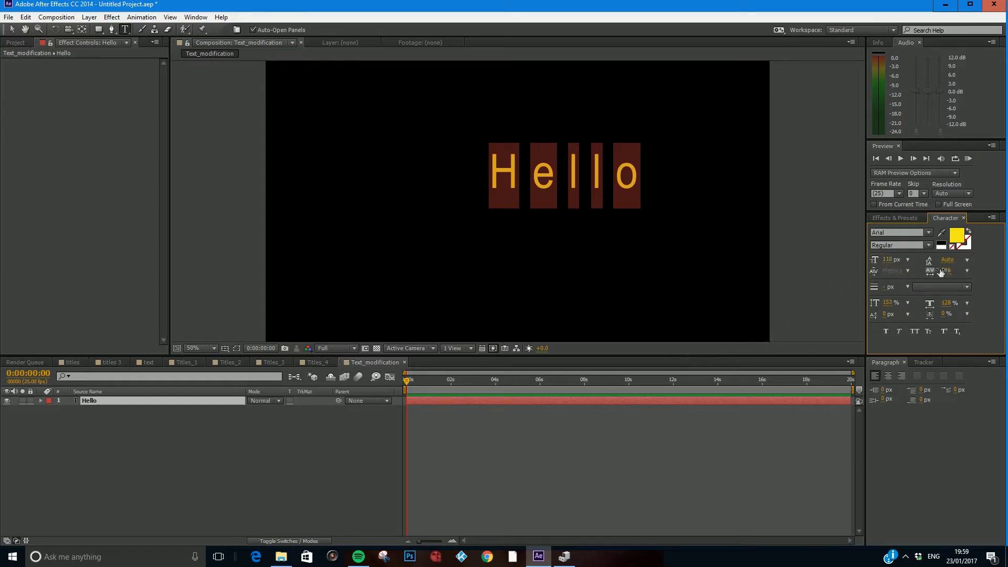
Reset the Hello text's character formatting and set it in Arial at 108 px
click(991, 219)
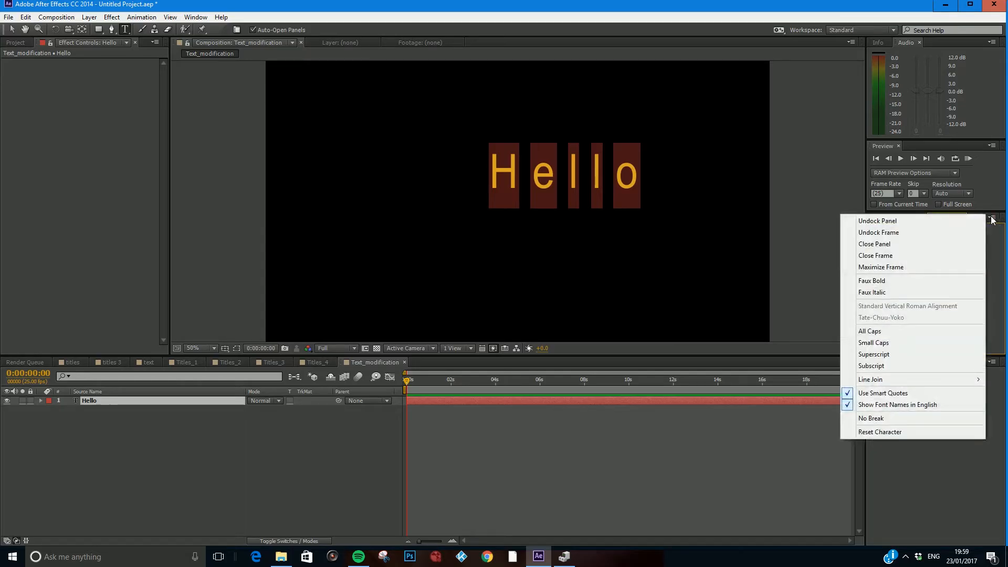
click(891, 434)
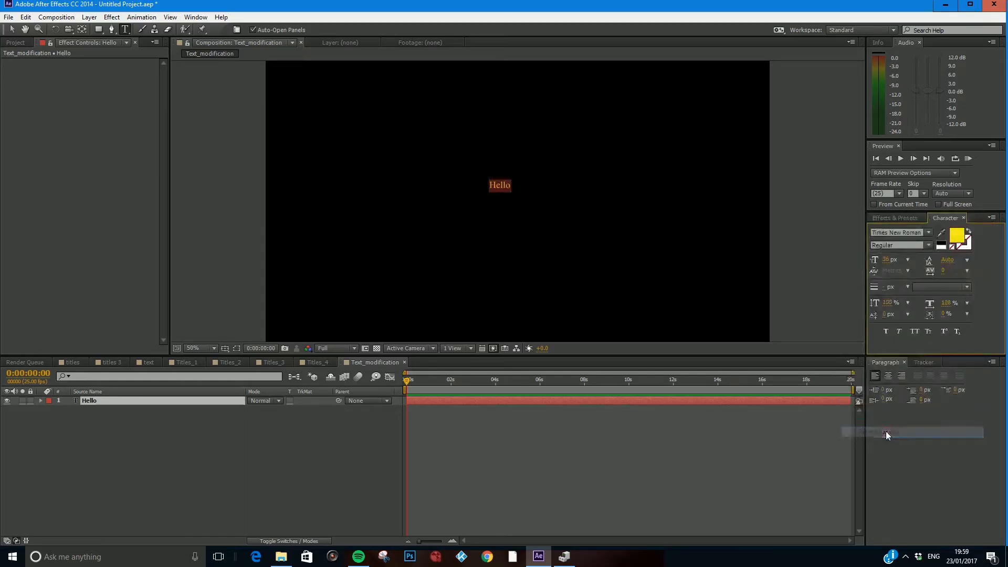
drag(887, 259, 927, 260)
click(899, 232)
text(Arial)
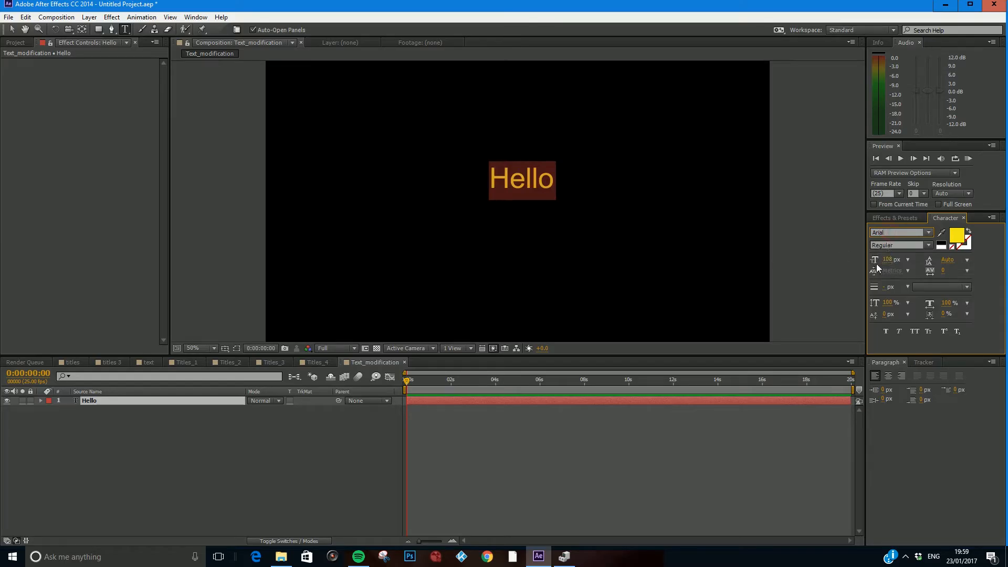
Try Times New Roman on the Hello text, and switch the font back to Arial
drag(890, 231, 872, 232)
text(Times New Roman)
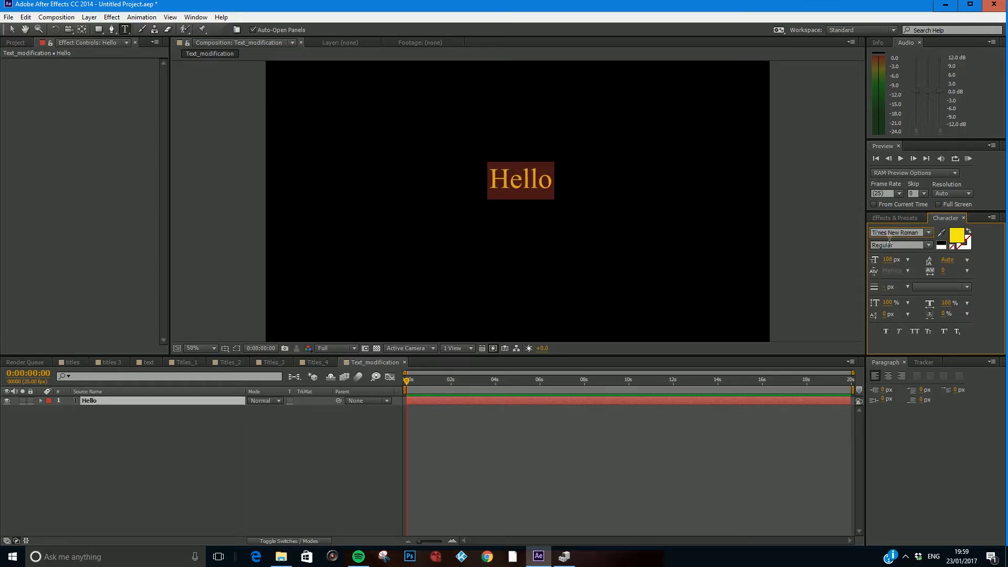
click(996, 278)
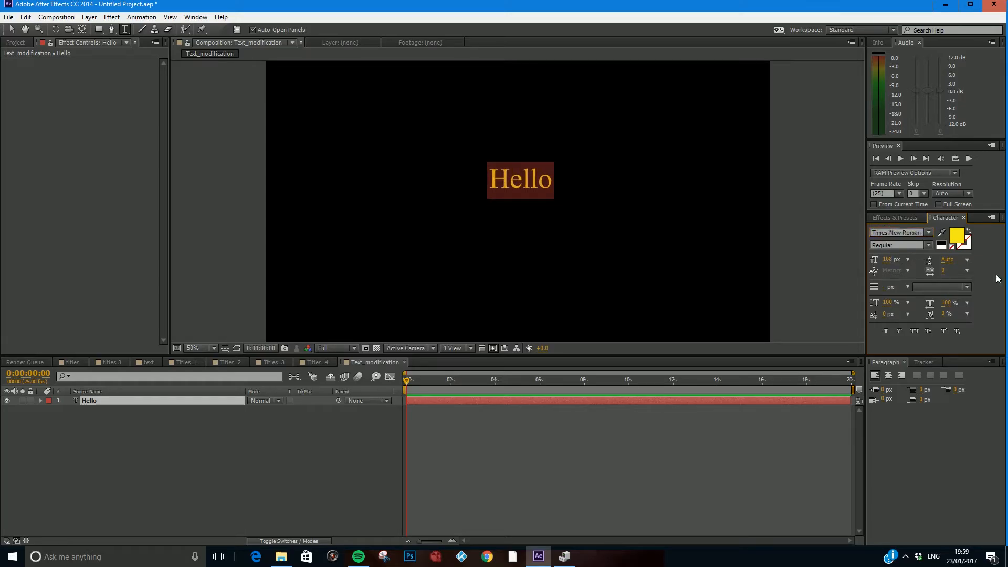
click(895, 232)
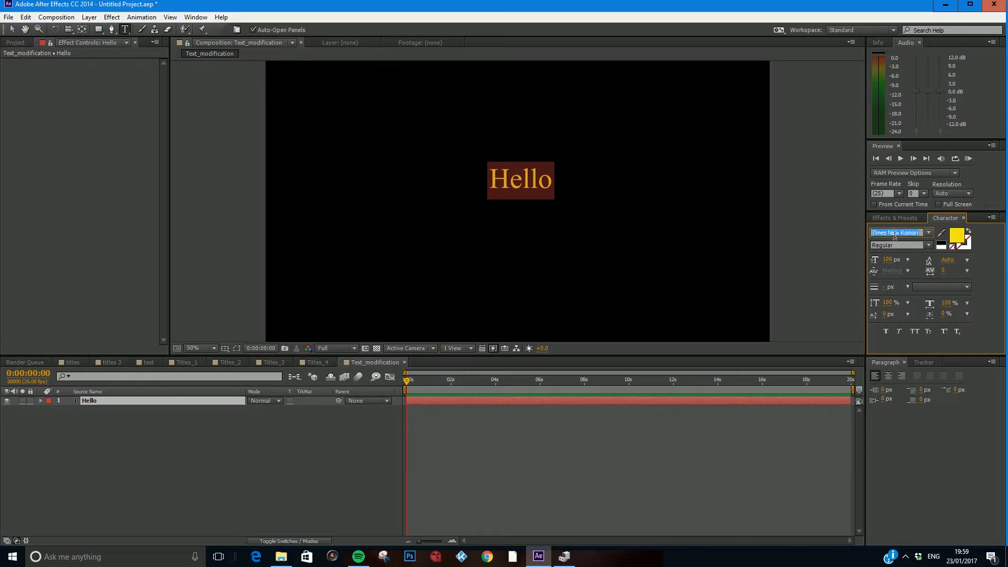
text(Arial)
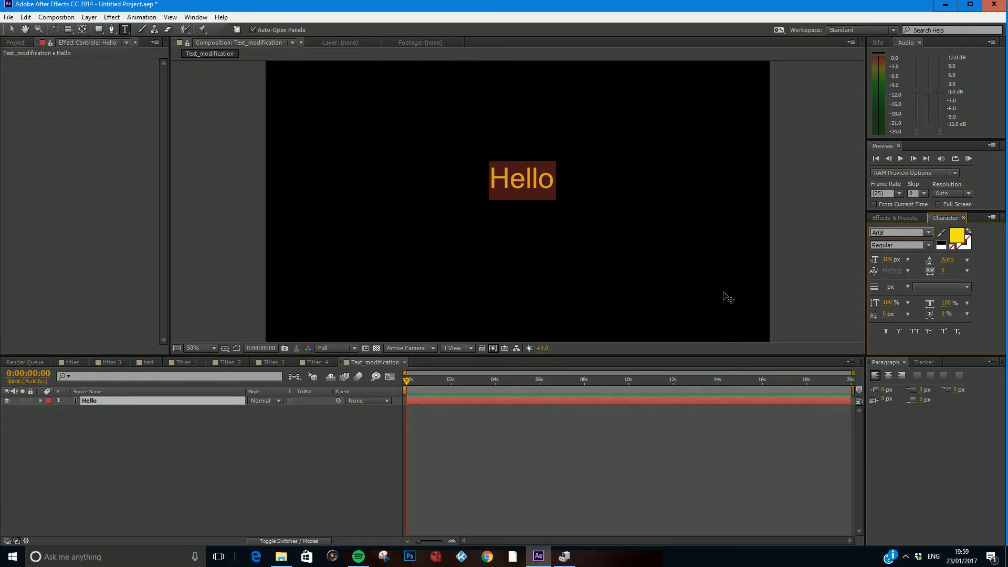
Search the effects for "rough" and apply Roughen Edges to the Hello text
click(895, 216)
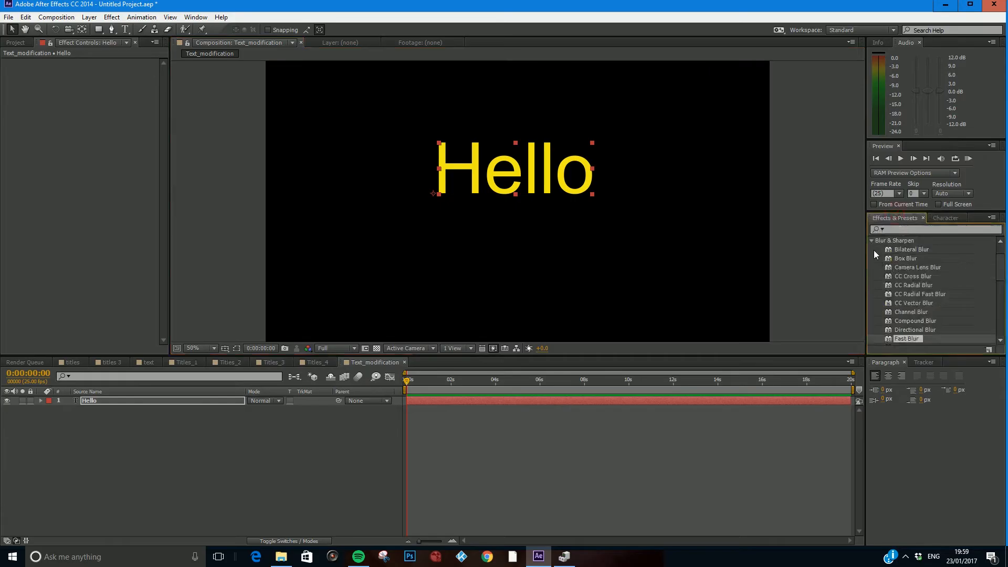
click(872, 240)
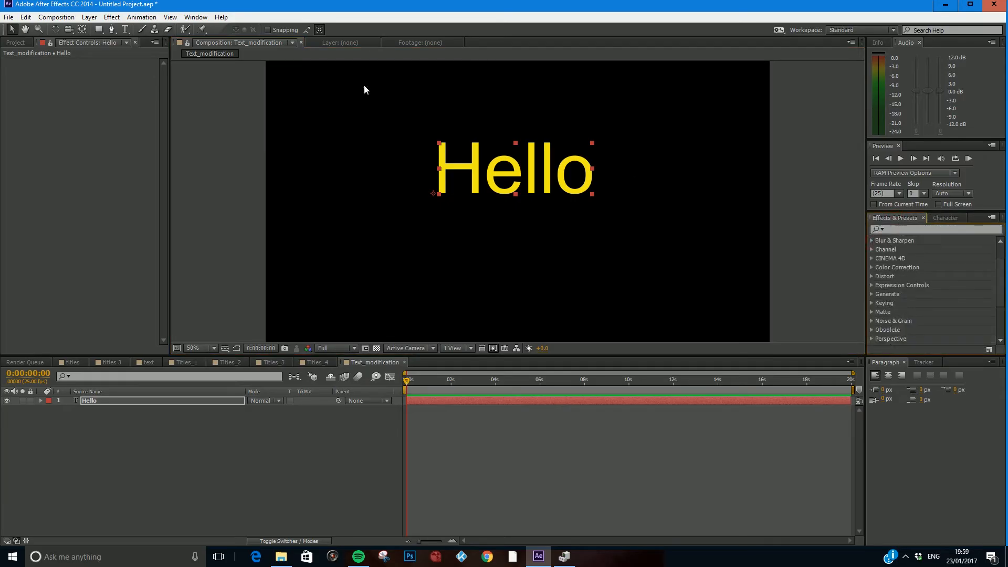
click(196, 17)
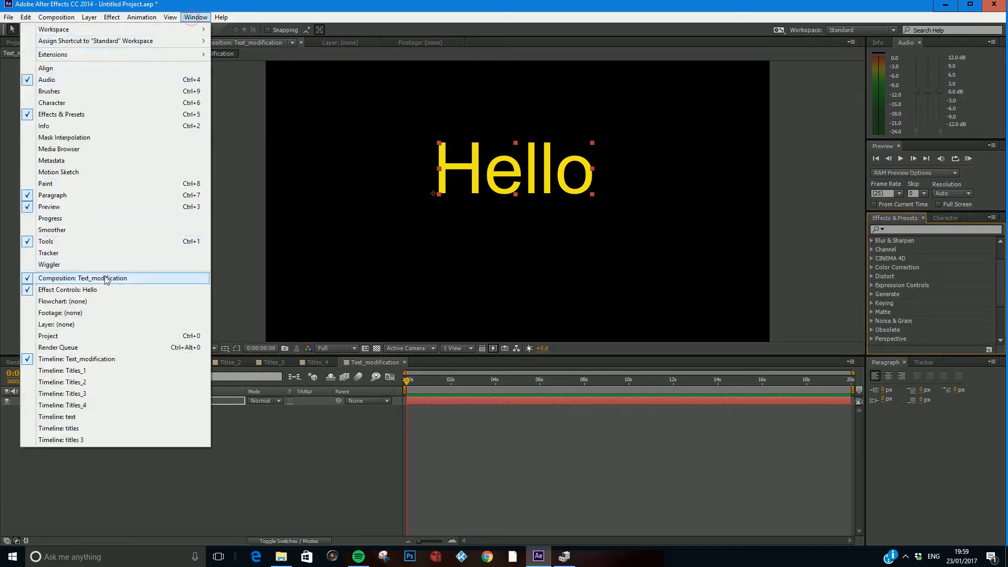
click(896, 230)
text(rough)
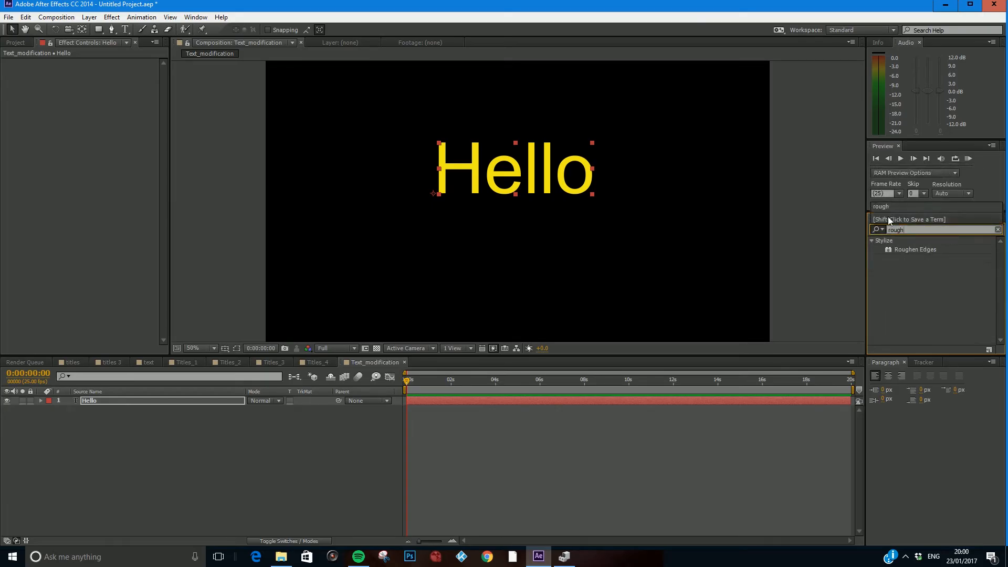
drag(921, 247, 527, 176)
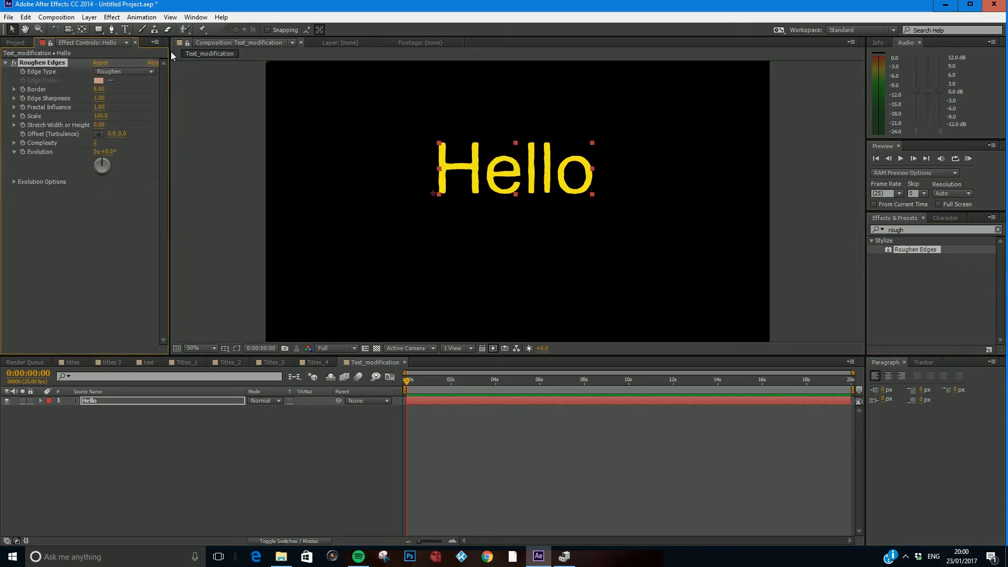
Browse the Stylize effects category with the Hello layer selected and locate Roughen Edges in it
click(195, 17)
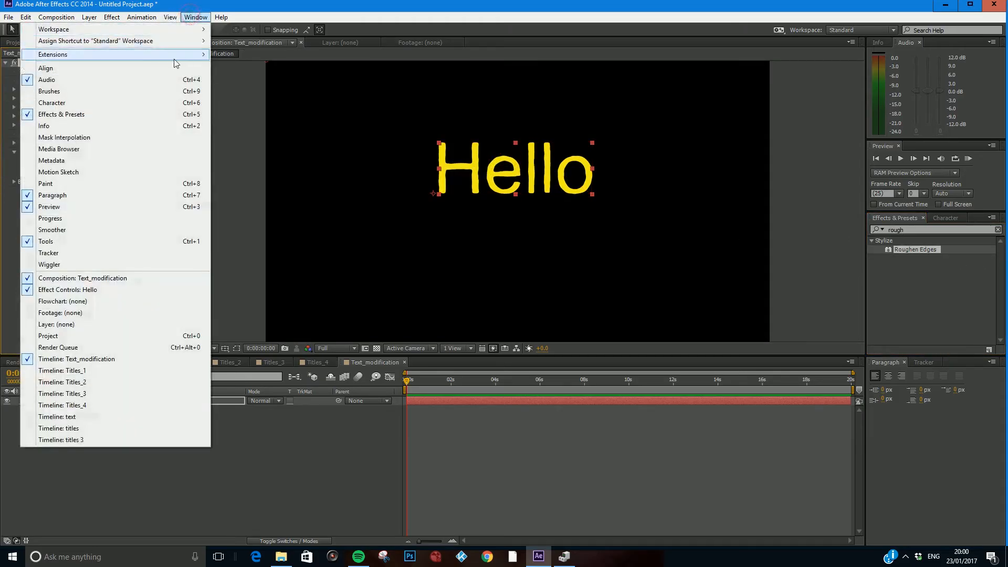
click(262, 514)
click(179, 400)
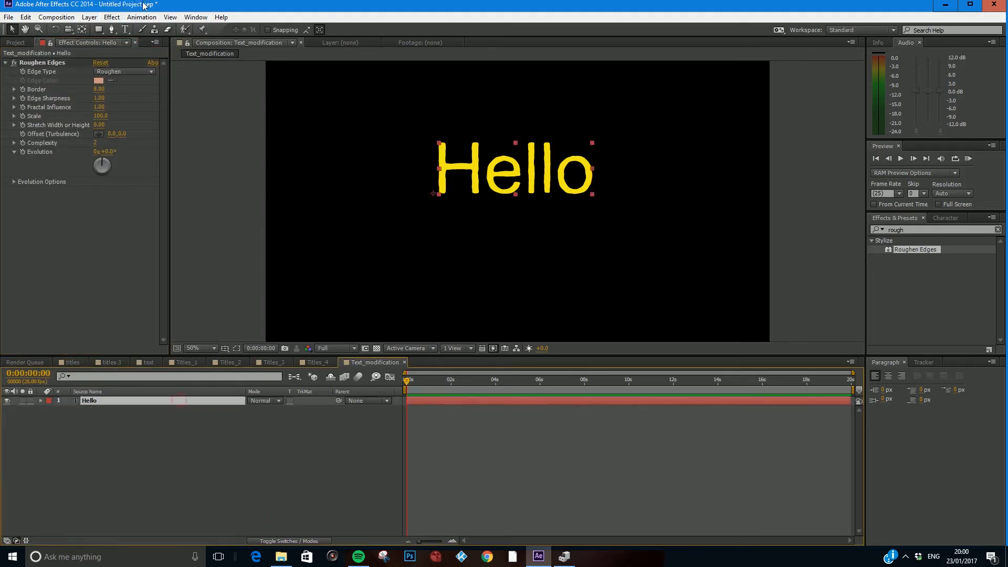
click(111, 16)
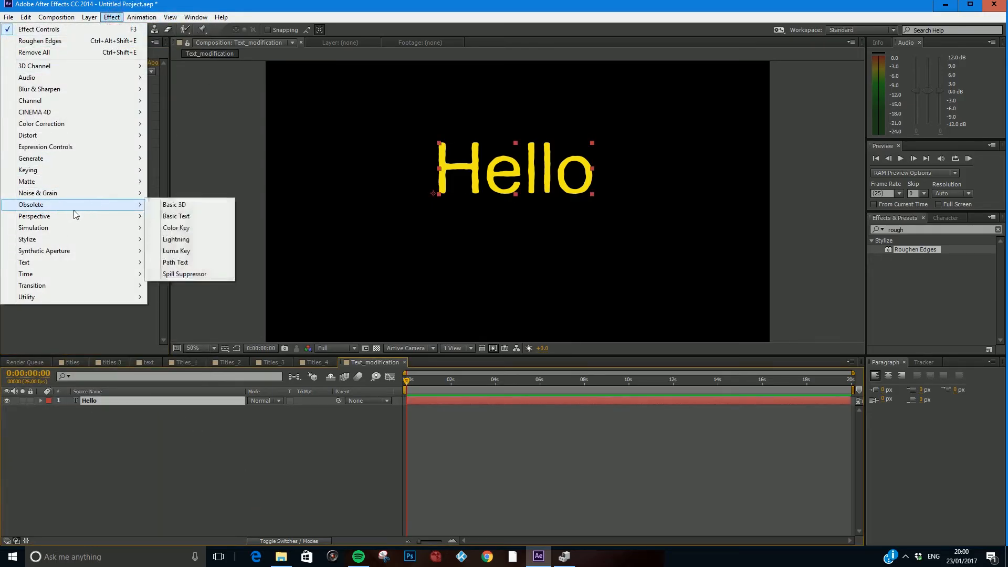
mouse_move(47, 242)
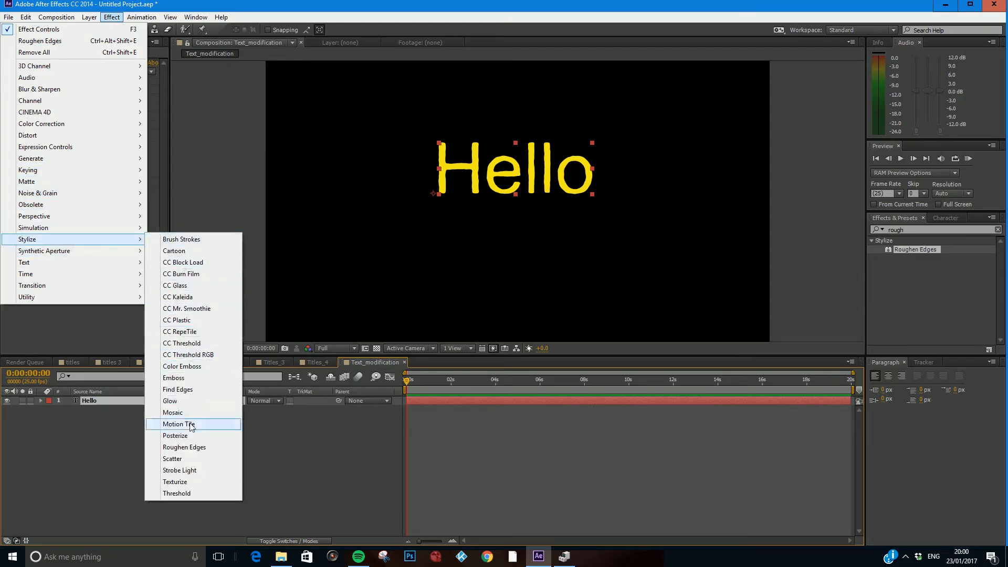
click(225, 448)
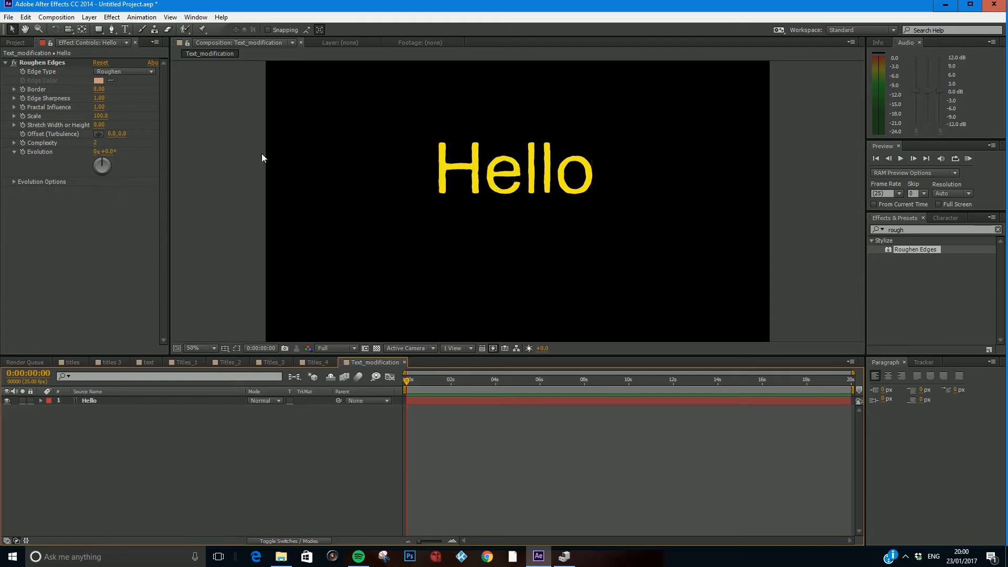
Try a Border of 20.20 and a Scale of 187 in Roughen Edges, and reset the effect before choosing the Rusty edge type
drag(100, 89, 195, 119)
drag(100, 107, 143, 113)
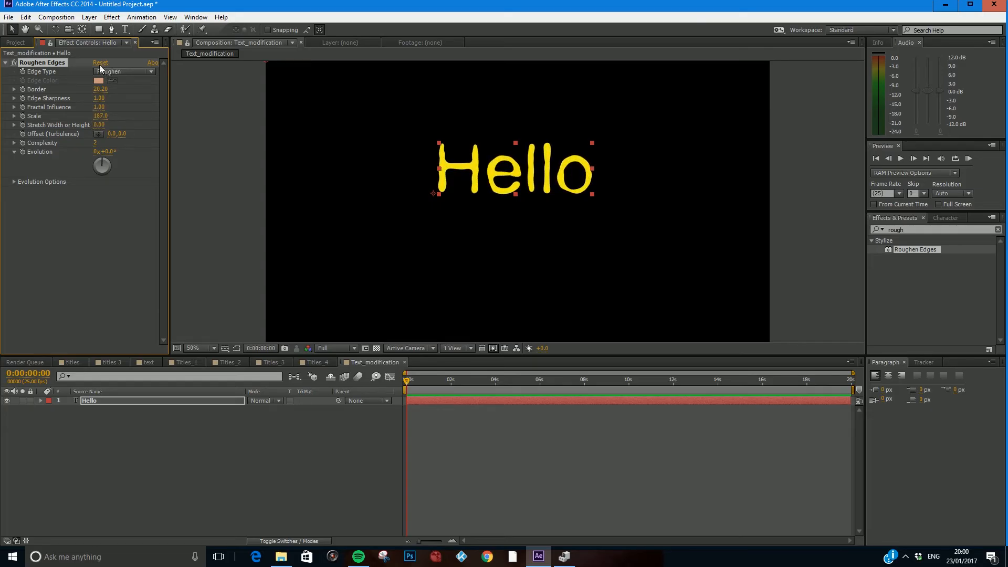
click(117, 71)
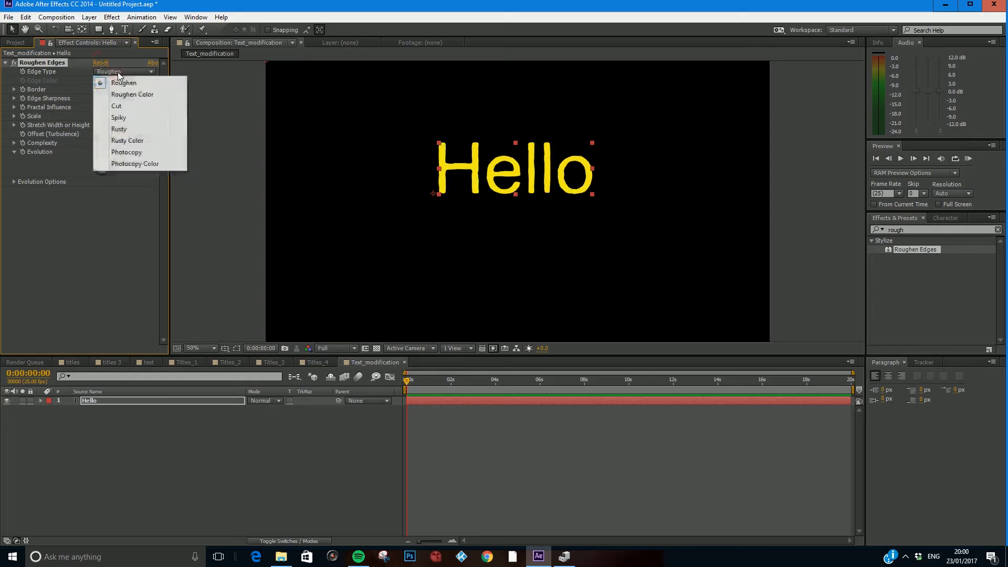
click(123, 130)
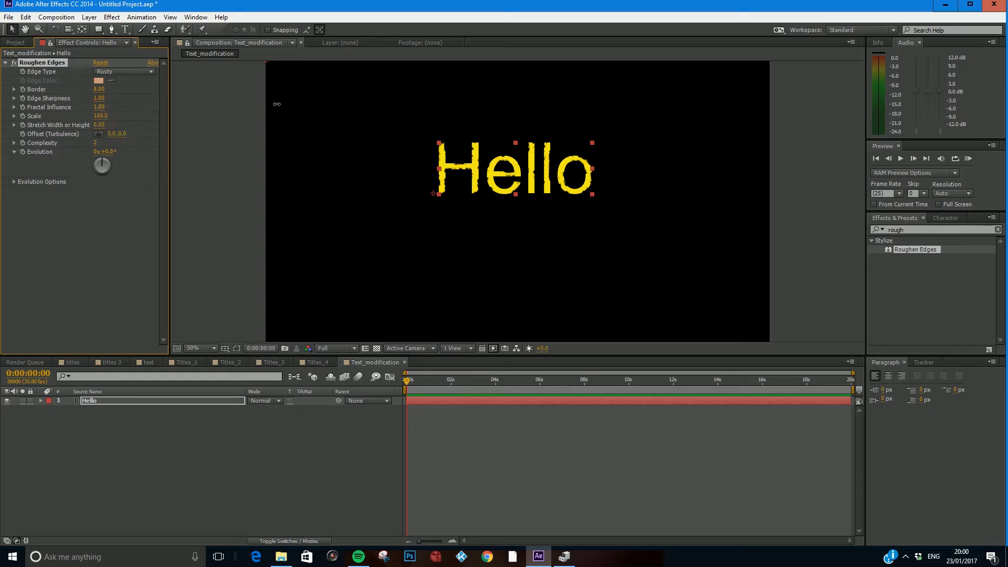
Adjust the Rusty edge settings to Edge Sharpness 2.24, Fractal Influence 0.99 and Border 0
drag(102, 96, 124, 98)
drag(306, 100, 415, 102)
drag(239, 111, 167, 112)
drag(98, 90, 23, 90)
drag(97, 90, 93, 89)
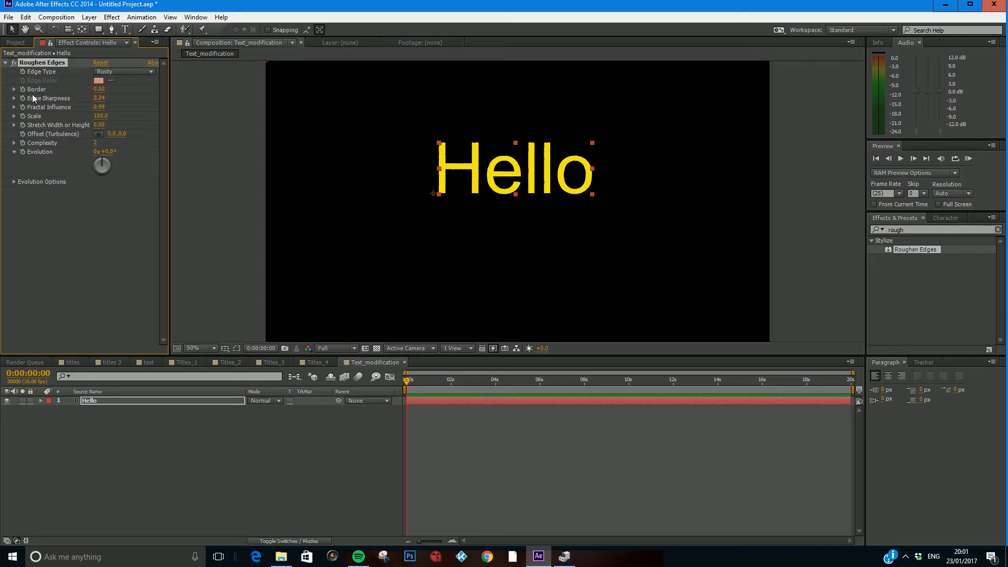
Try animating the Roughen Edges Border with keyframes starting from 0, and delete those keyframes
drag(433, 378, 468, 378)
drag(99, 89, 380, 384)
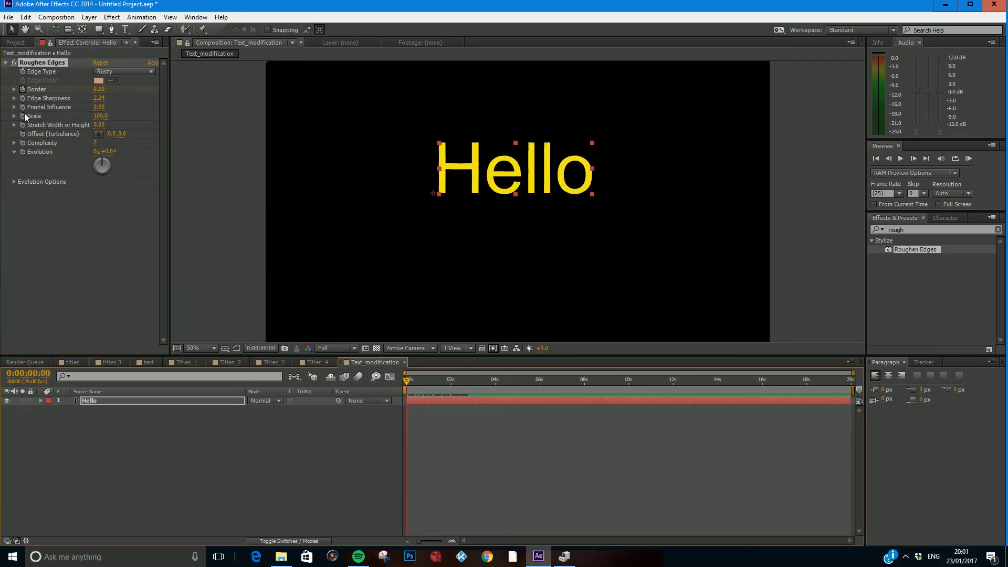
key(u)
drag(500, 441, 401, 412)
key(Delete)
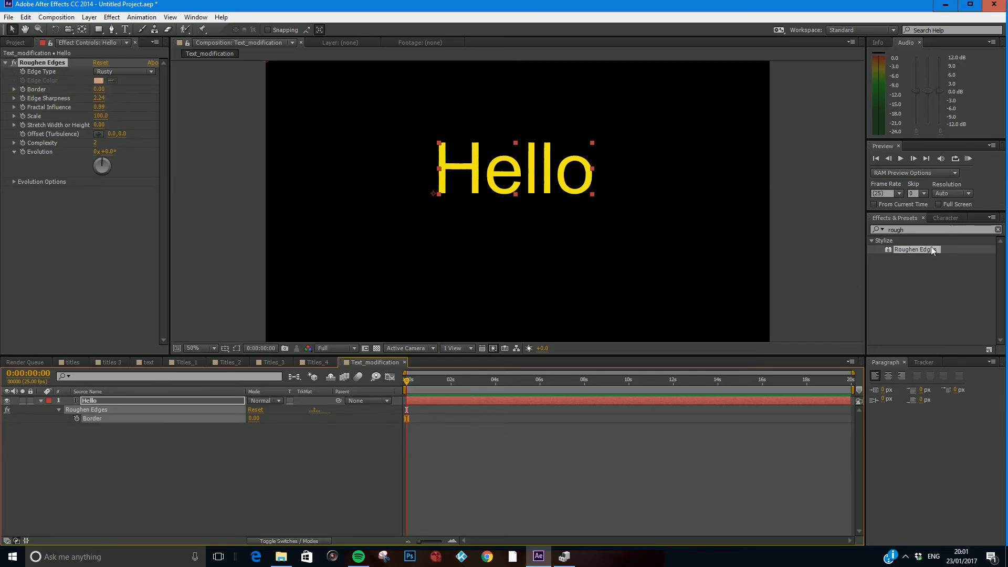
Search the effects for "ramp" and apply Gradient Ramp to the Hello text
click(888, 230)
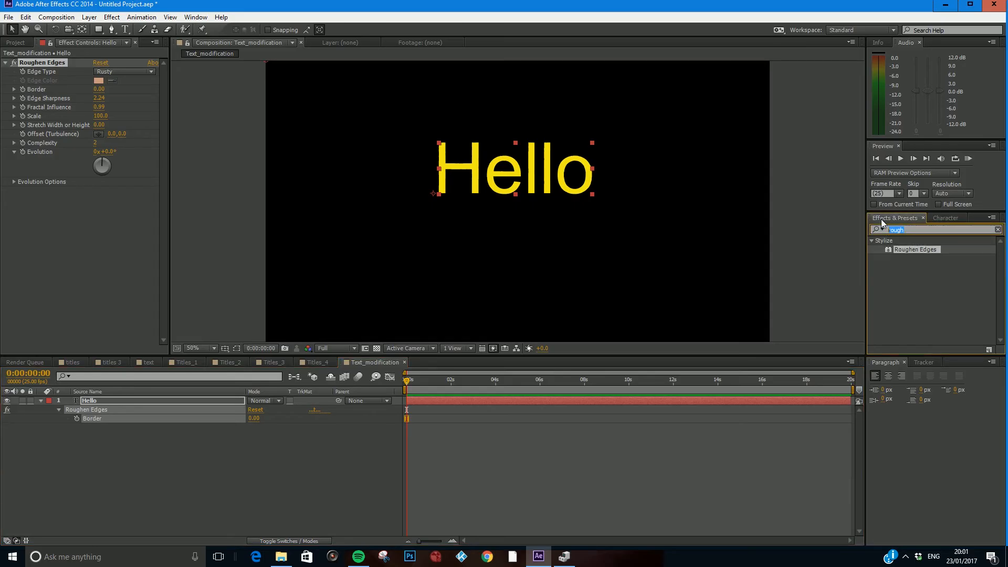
text(ramp)
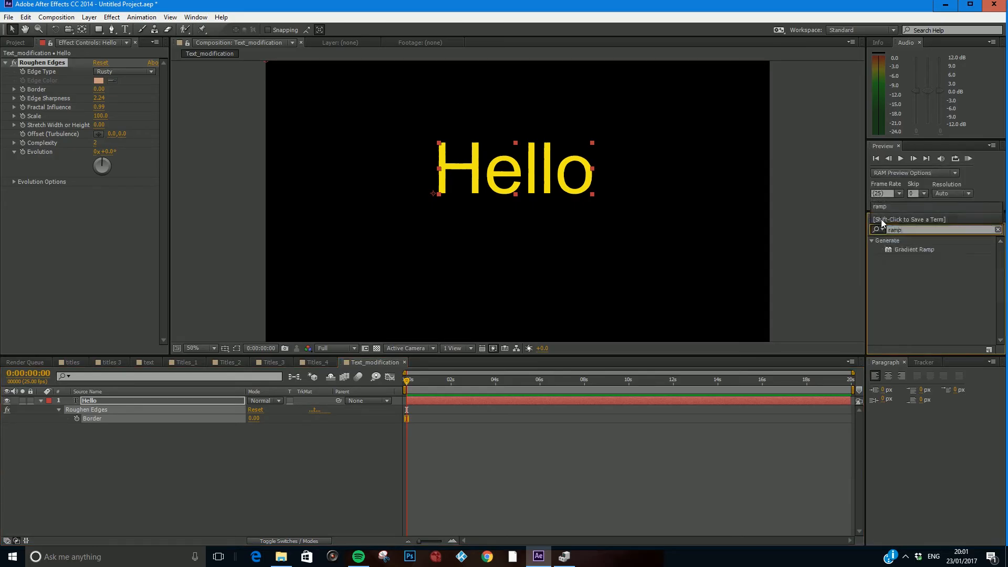
drag(913, 251, 510, 176)
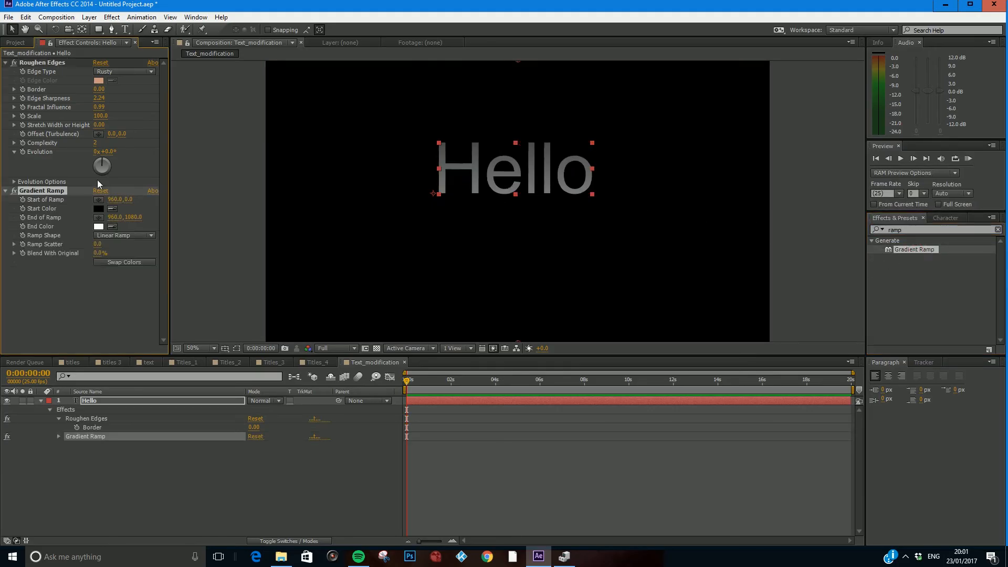
Set the Gradient Ramp's start color to red and its end color to yellow, trying blue and green for the end color first
click(99, 208)
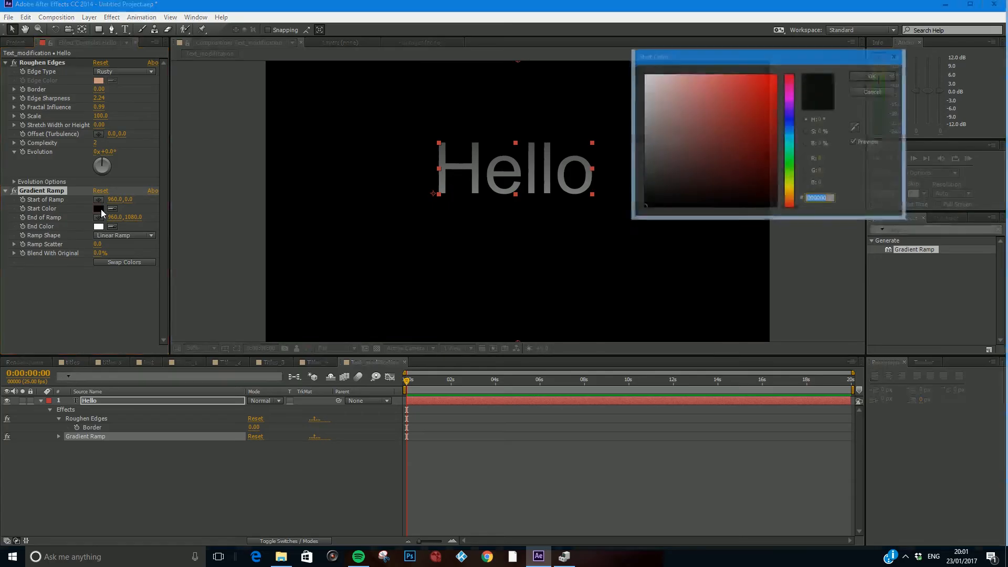
click(782, 74)
click(873, 76)
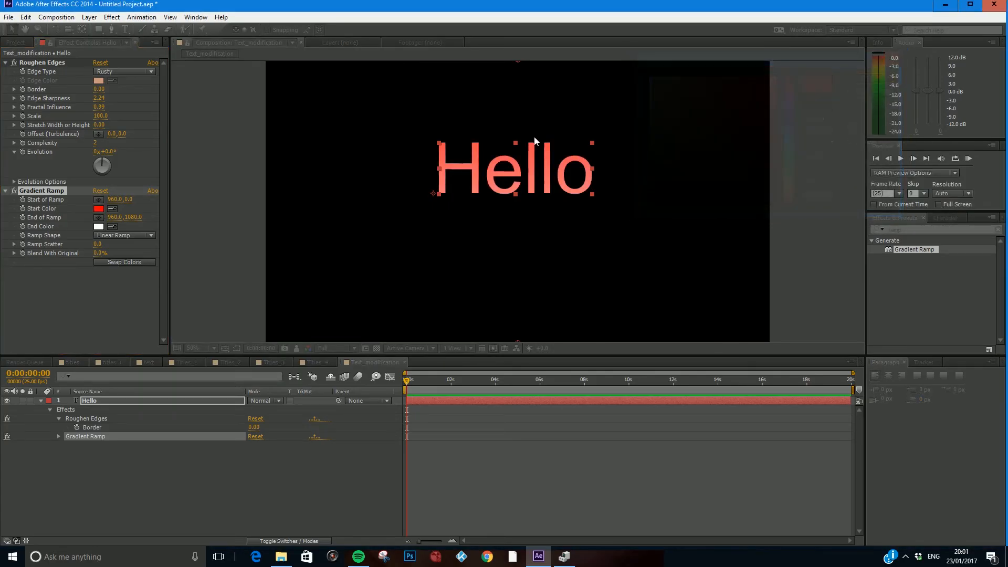
click(98, 227)
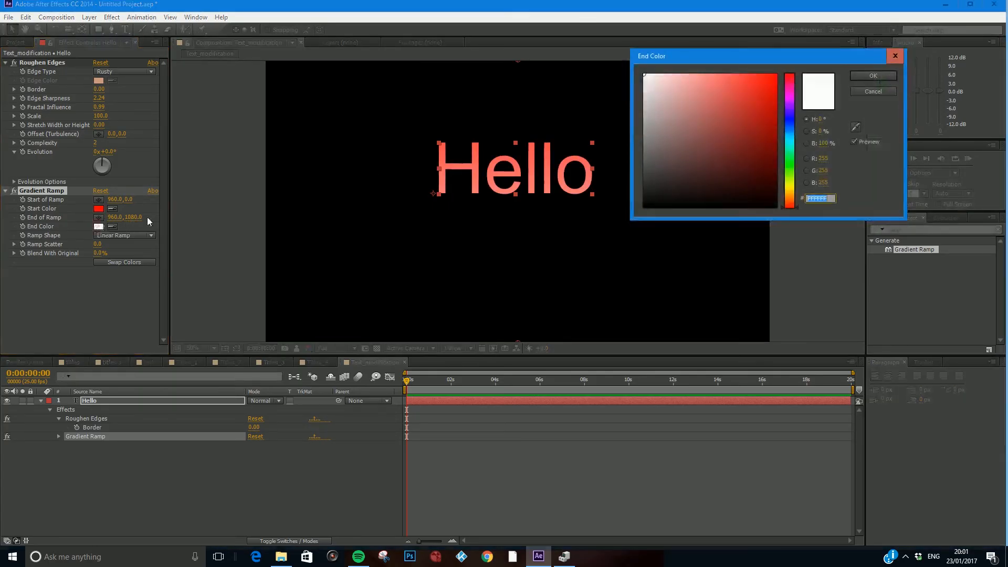
click(787, 116)
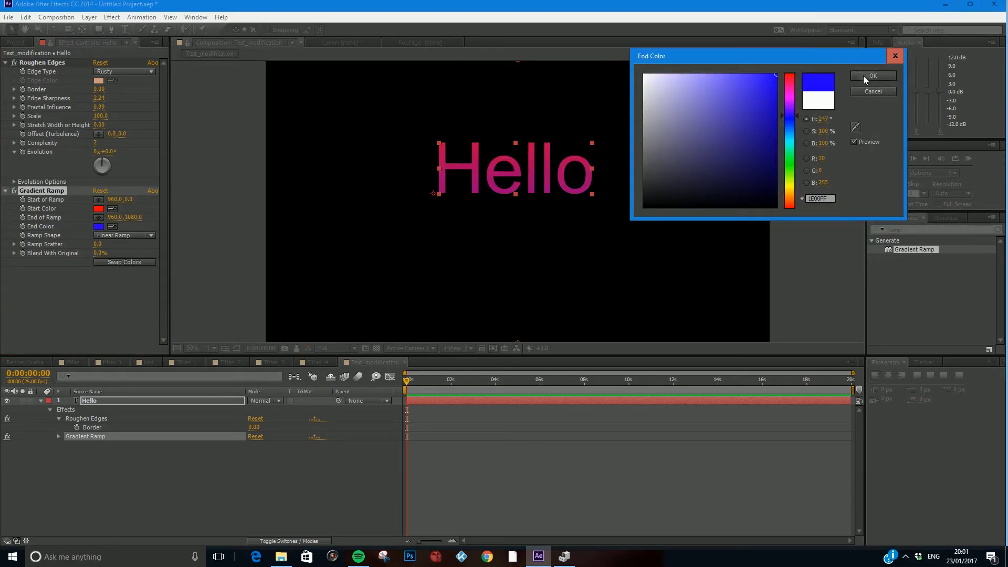
click(790, 168)
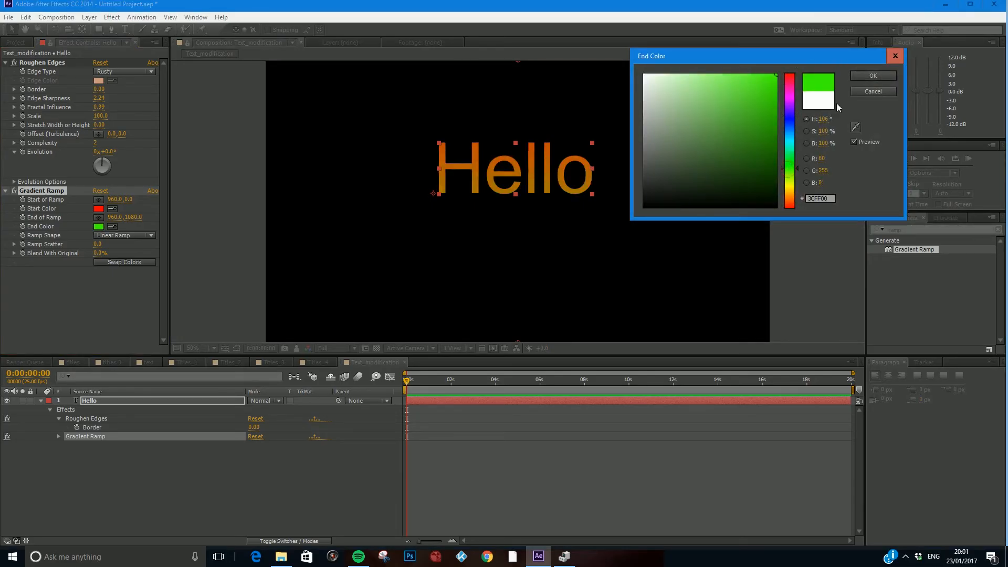
click(789, 188)
click(873, 76)
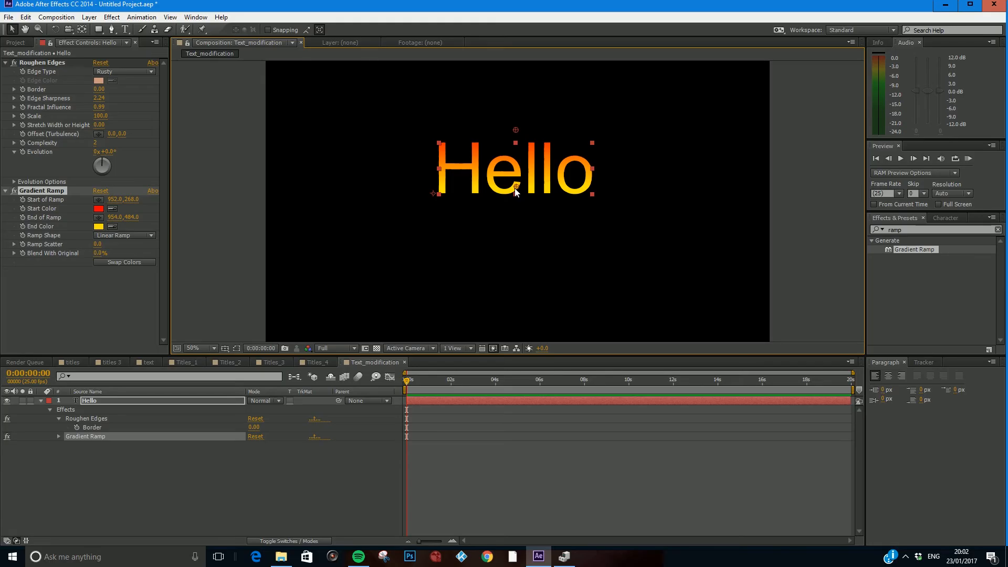
Run the linear gradient horizontally across the Hello text, starting just past the "o" and ending just before the "H"
drag(515, 190, 517, 208)
drag(514, 134, 603, 172)
drag(517, 206, 423, 177)
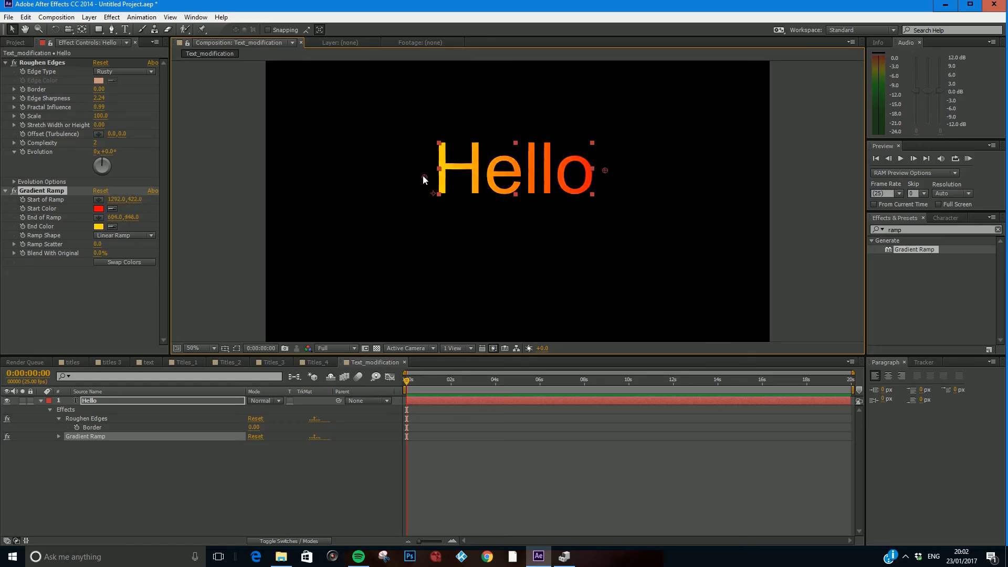
Change the gradient to a Radial Ramp starting at the text's centre (942, 422) and ending below the "H" (662, 578)
click(114, 238)
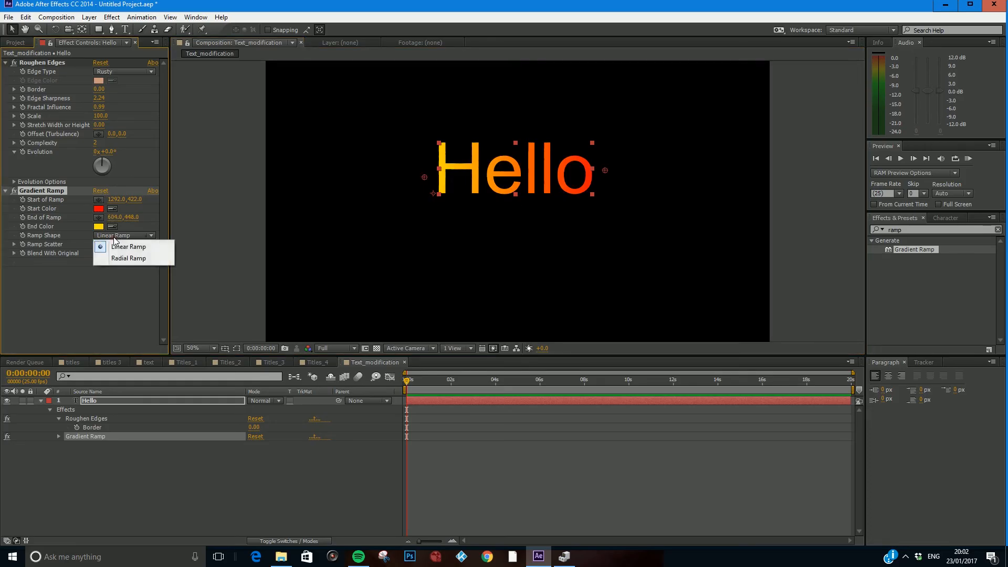
click(138, 259)
drag(607, 169, 514, 168)
drag(424, 177, 407, 225)
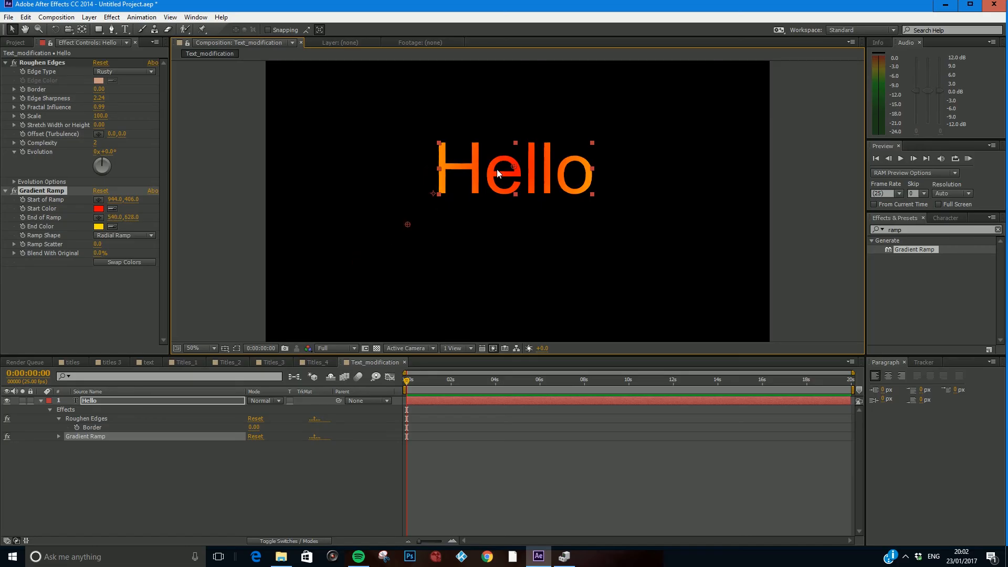
drag(513, 166, 513, 171)
drag(408, 223, 440, 210)
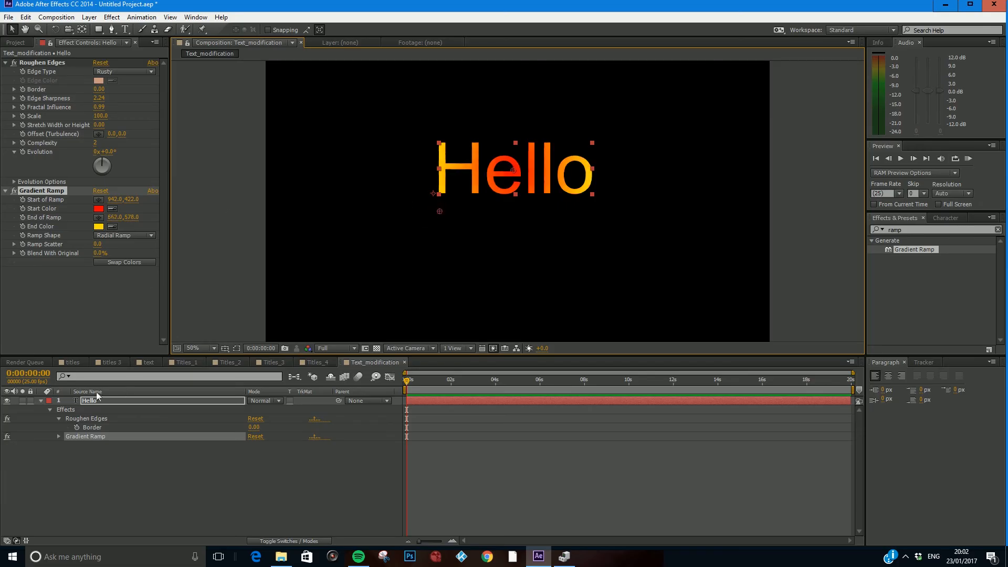
Check the Hello layer in the text composition, return to Text_modification and reset its Roughen Edges effect
click(143, 364)
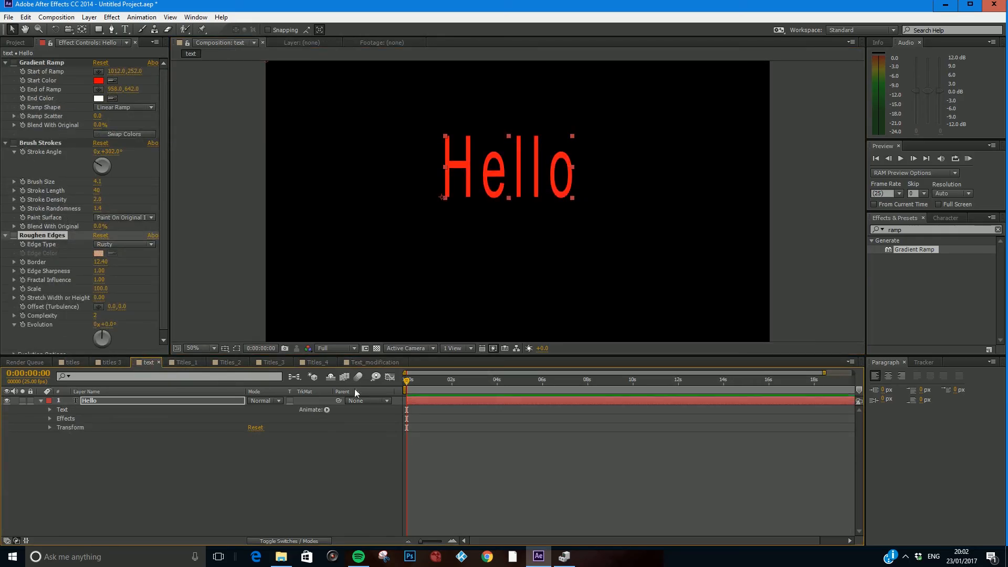
click(383, 362)
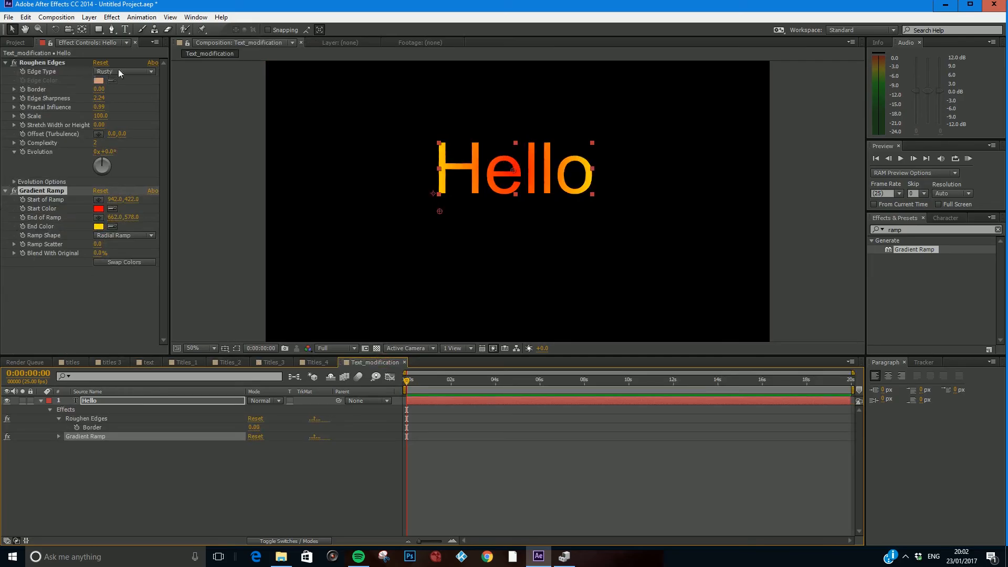
click(101, 62)
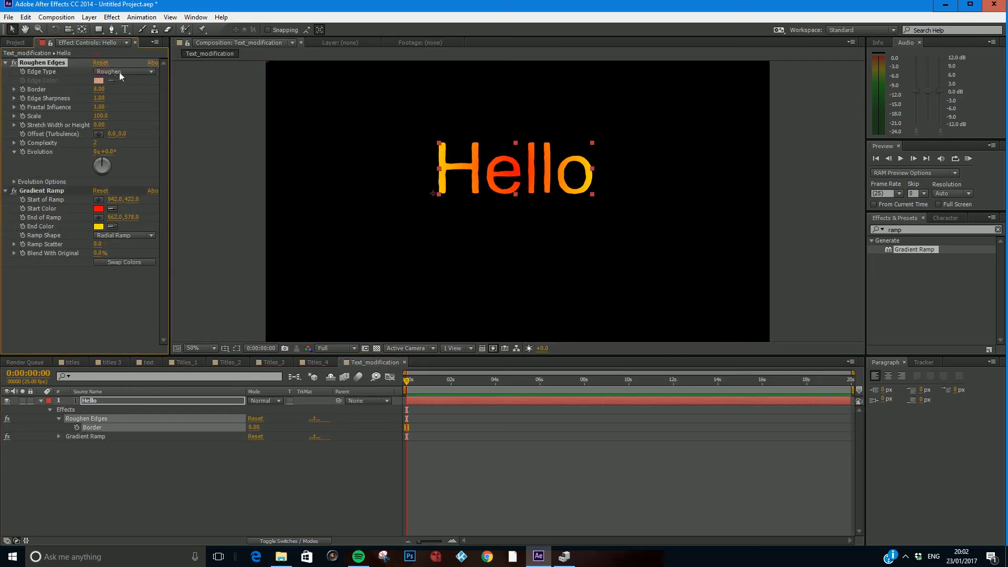
click(514, 235)
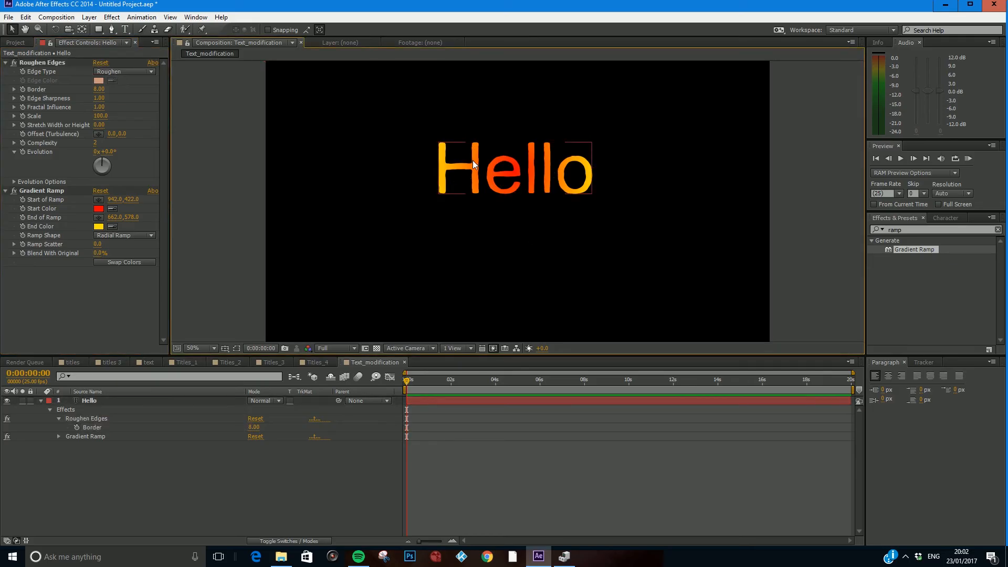
Search the effects for "brush" and apply Brush Strokes to the Hello text
click(910, 229)
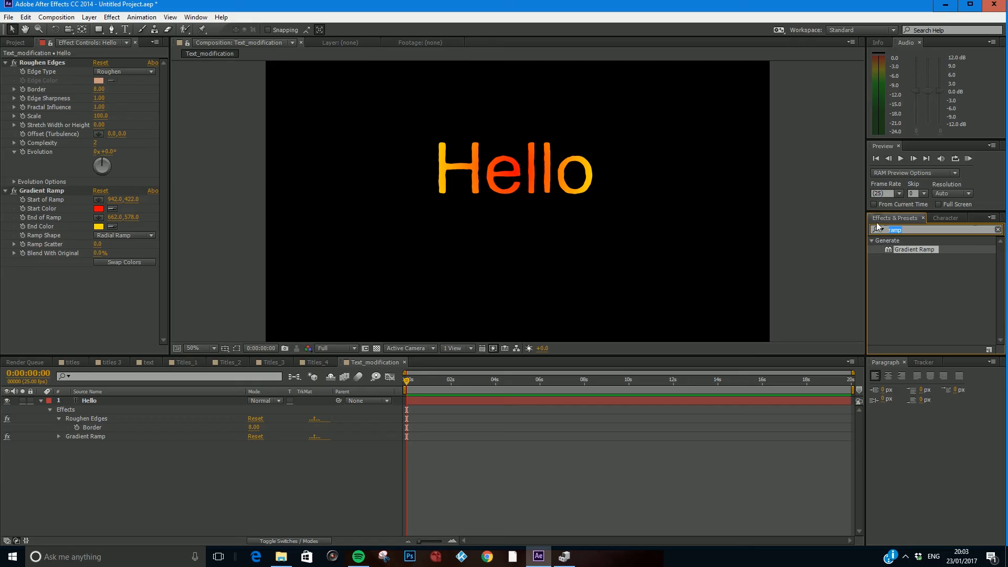
text(brsuh)
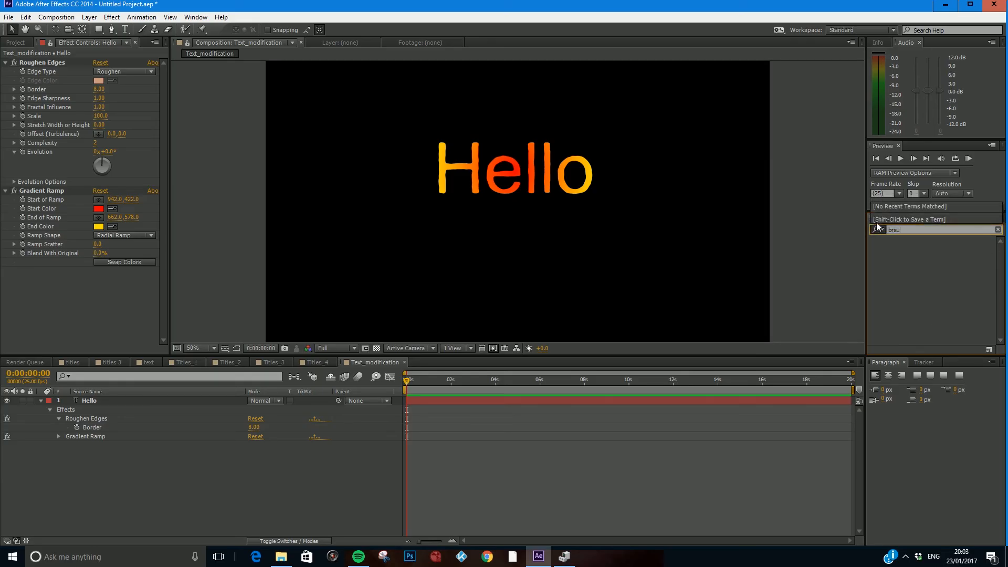
key(BackSpace)
key(BackSpace)
text(ush)
drag(908, 251, 530, 185)
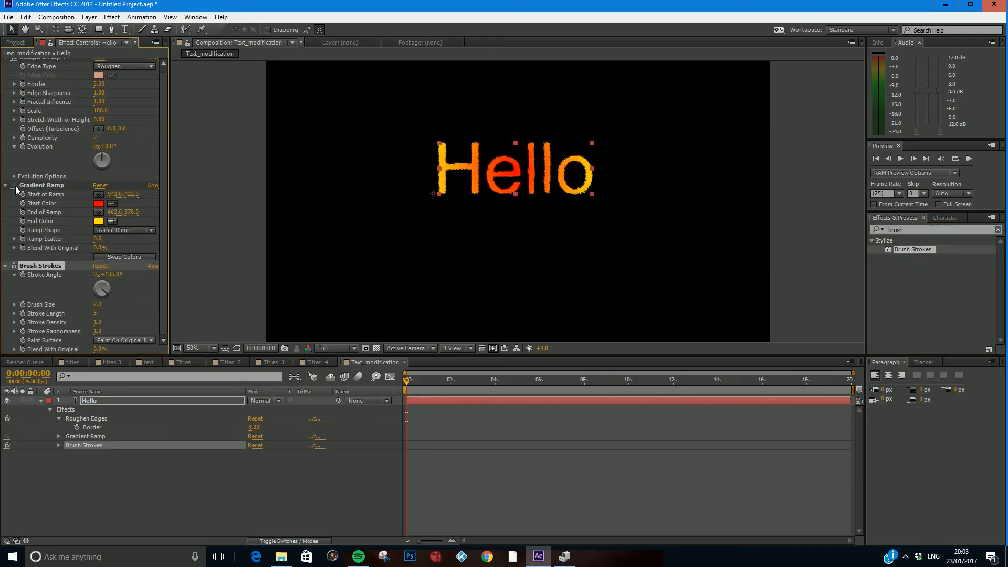
Switch off Roughen Edges and Brush Strokes on the Hello text, keeping only Gradient Ramp enabled
click(14, 63)
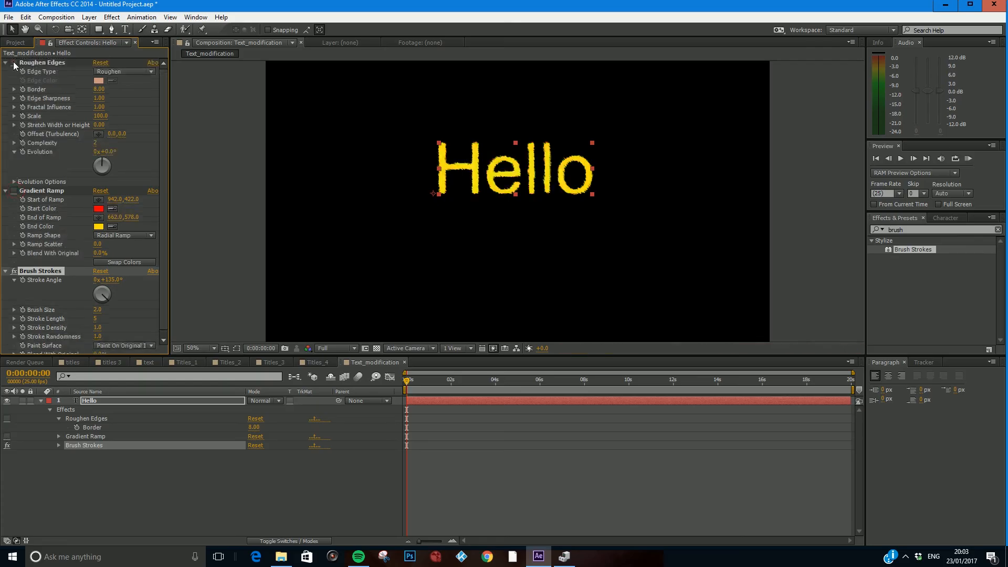
click(6, 63)
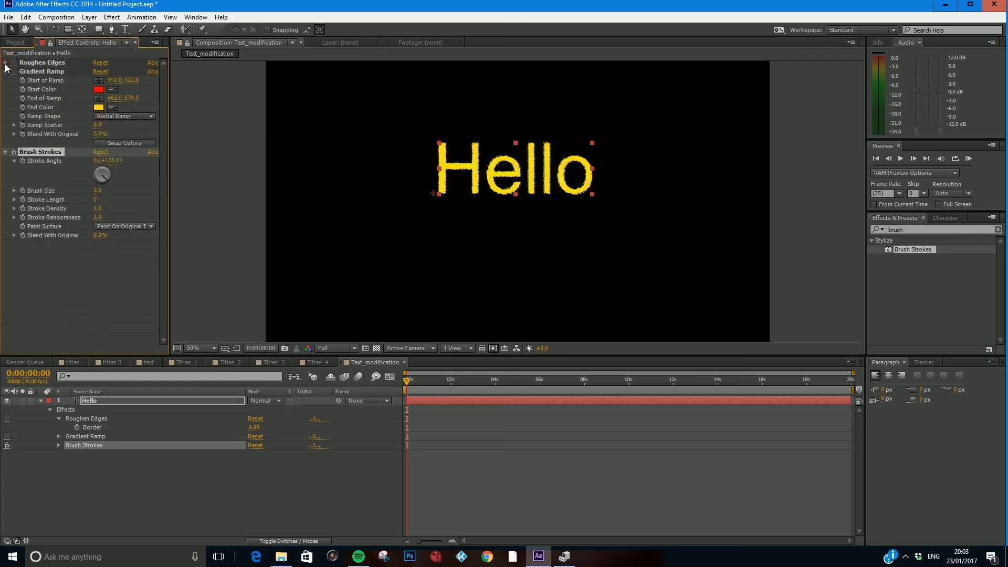
click(14, 71)
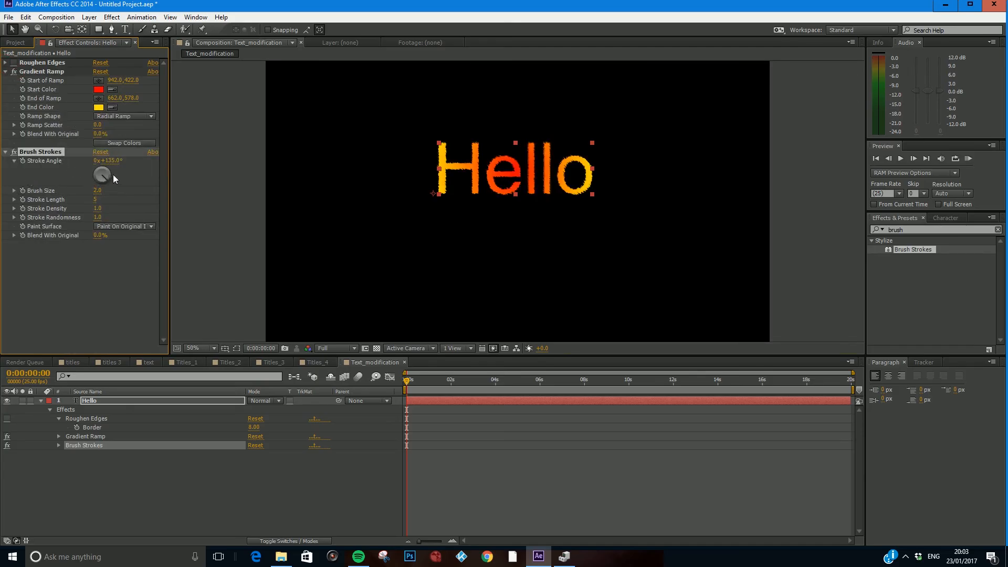
click(14, 151)
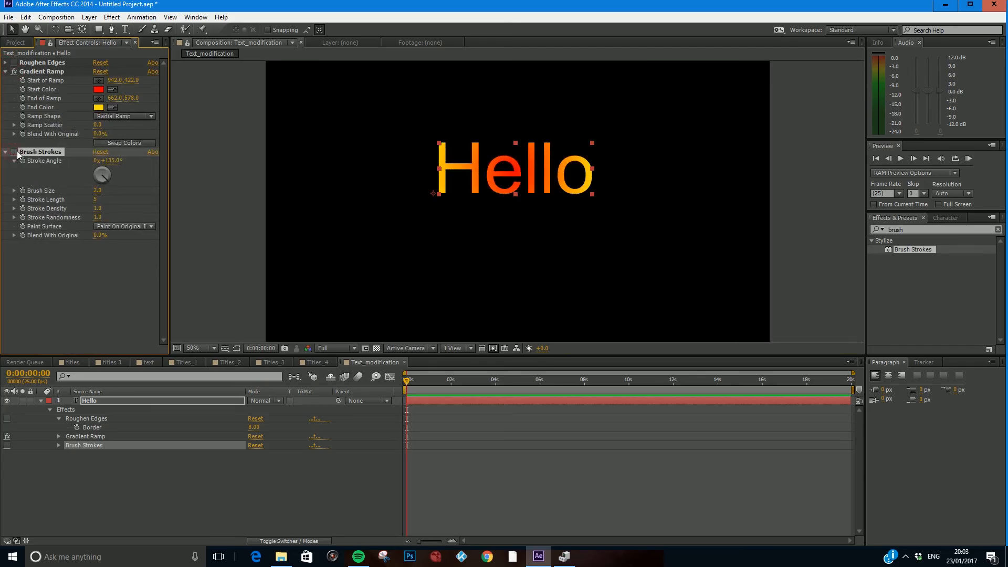
Enable Brush Strokes on the Hello text with angle -50°, brush size 2.2, stroke length 34, and density and randomness 1.4
click(14, 151)
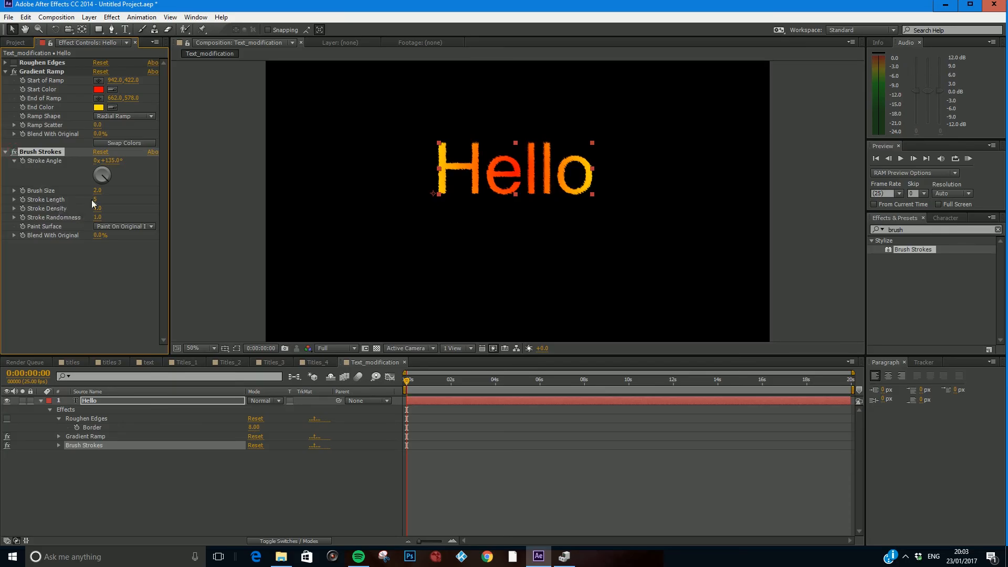
mouse_move(106, 177)
mouse_down()
mouse_move(105, 164)
mouse_move(93, 167)
mouse_move(121, 190)
mouse_move(101, 204)
mouse_move(121, 207)
mouse_move(100, 222)
mouse_move(105, 214)
mouse_up()
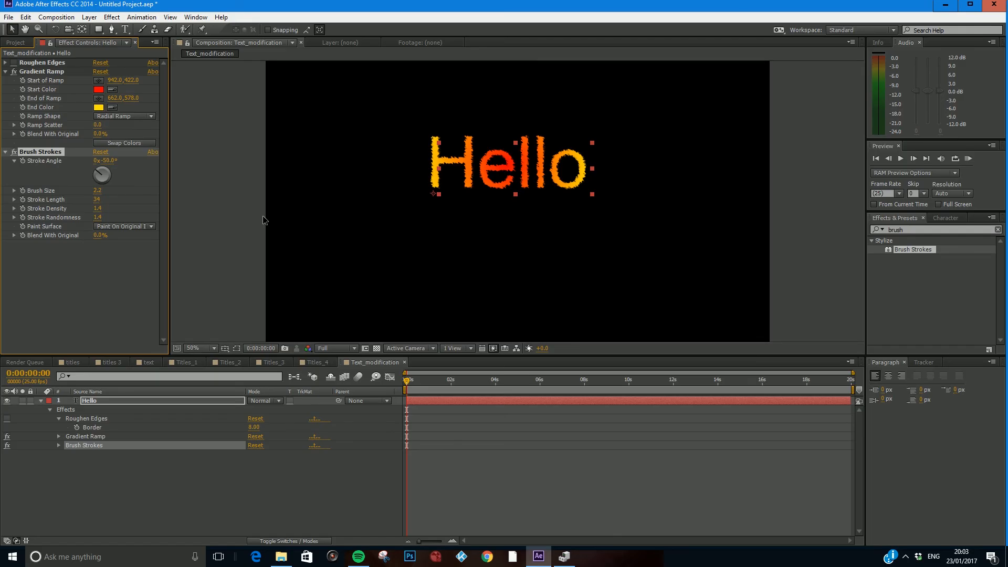
Move Roughen Edges below Brush Strokes in the Hello layer's effect order and enable it
mouse_move(45, 65)
mouse_down()
mouse_move(43, 268)
mouse_move(45, 253)
mouse_move(17, 257)
mouse_move(18, 247)
mouse_up()
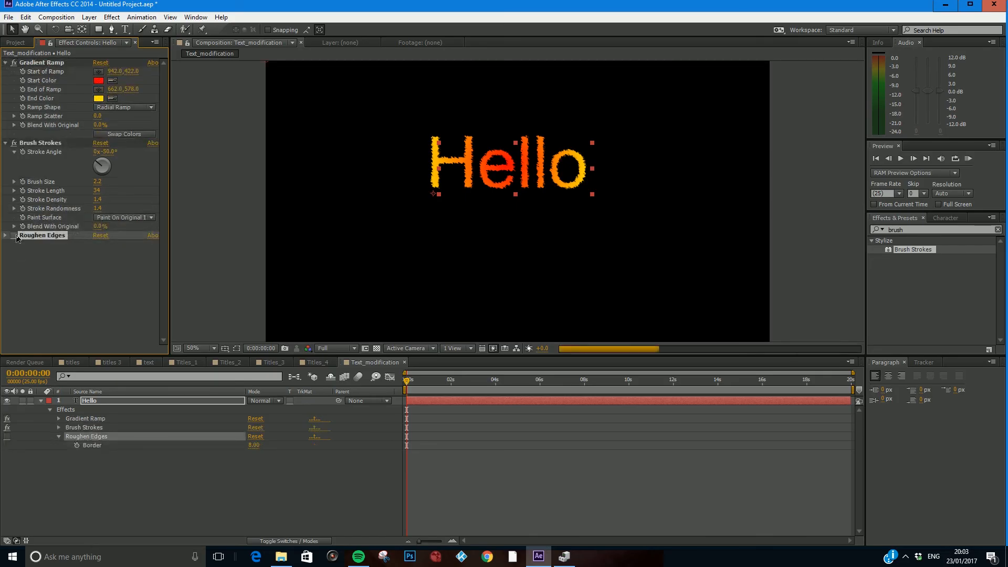
click(15, 236)
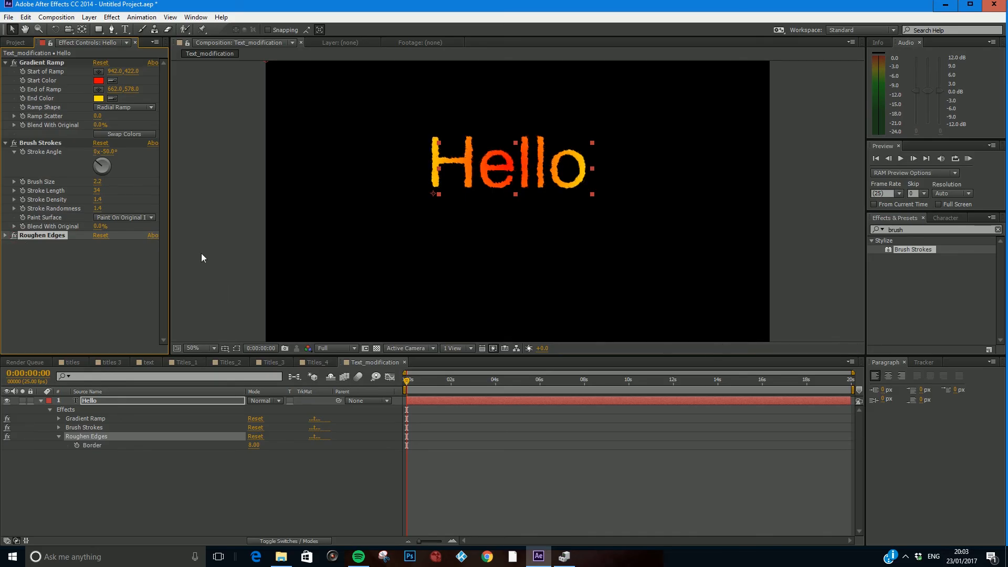
Toggle Brush Strokes off and on to compare the Hello text, leaving the effect disabled
click(13, 143)
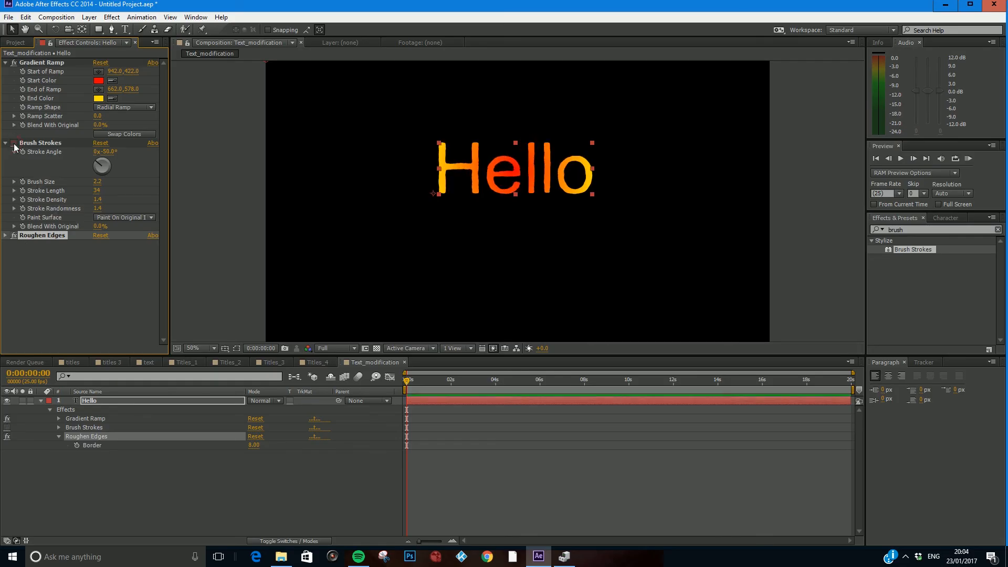
click(14, 144)
click(14, 145)
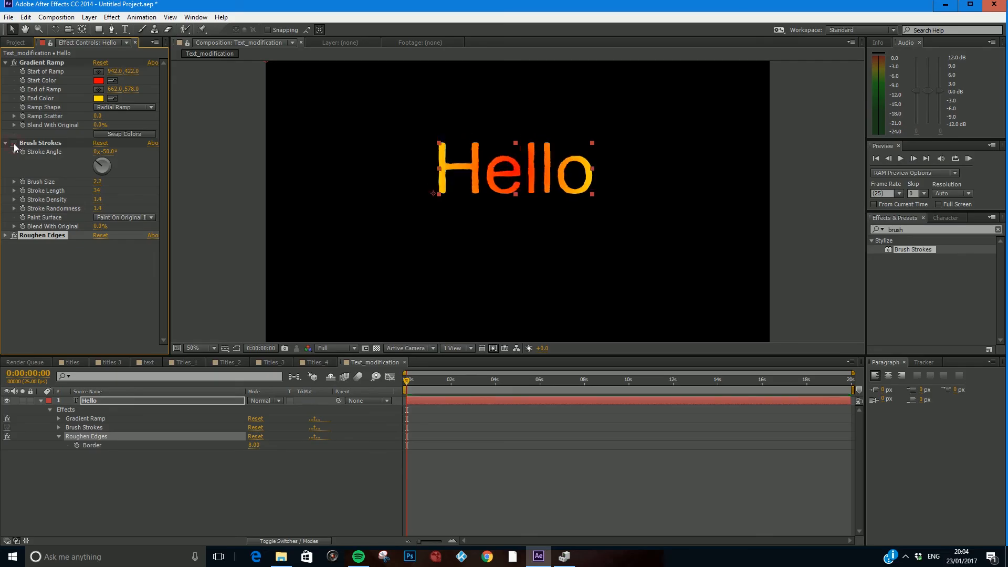
click(14, 145)
click(14, 145)
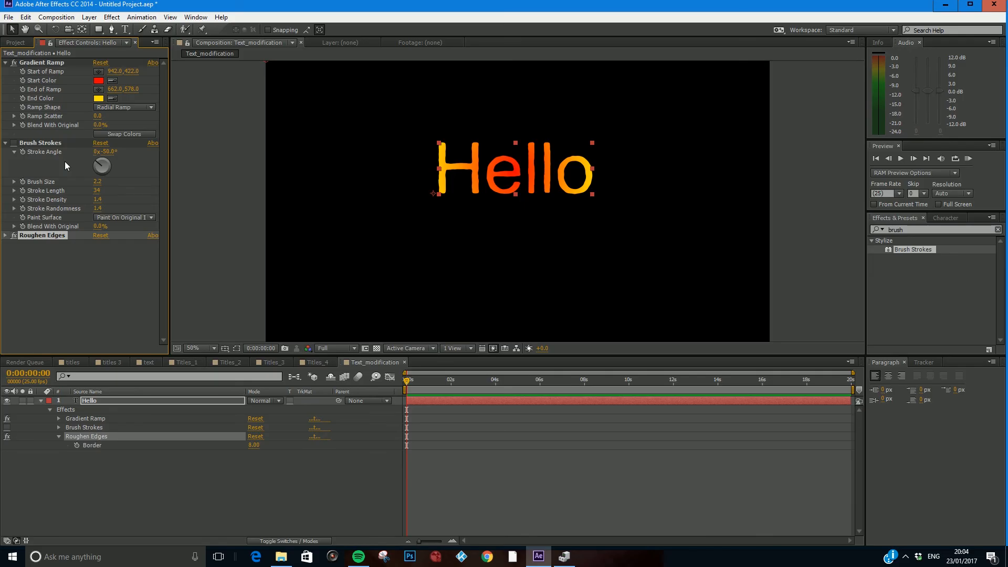
Expand the Roughen Edges settings and change the edge type to Spiky
click(5, 236)
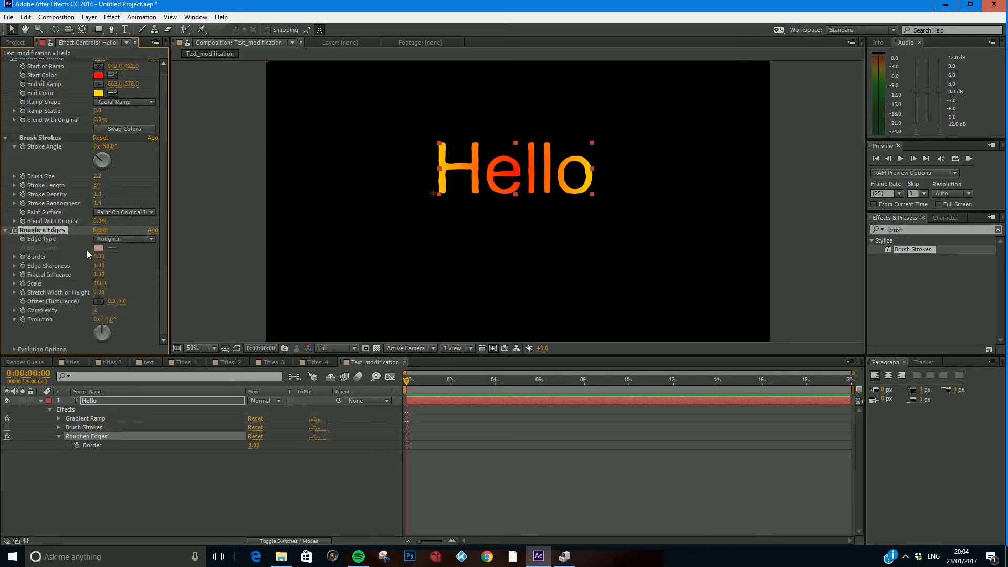
click(115, 241)
click(124, 286)
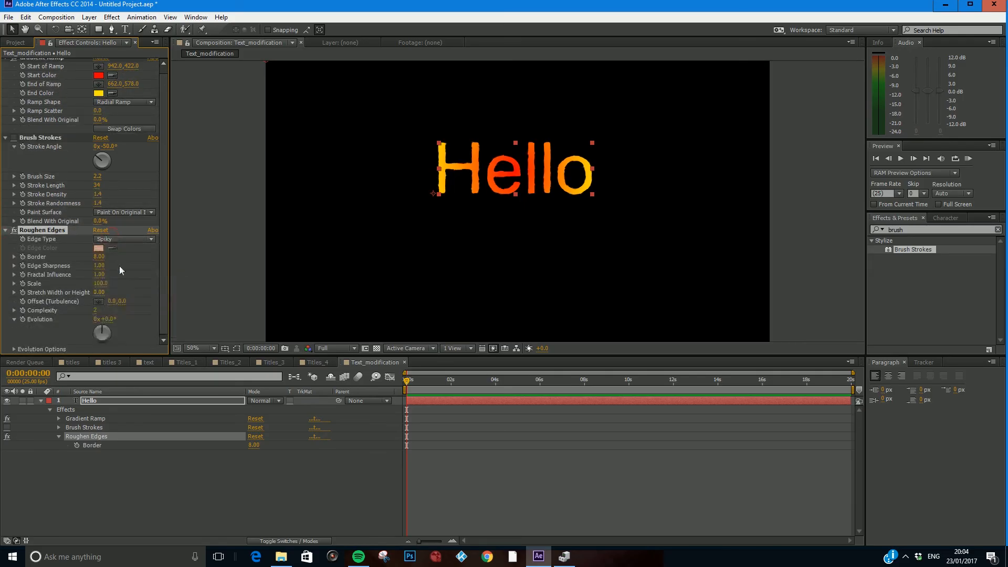
Disable Gradient Ramp and set the Roughen Edges border to 26.40 and edge sharpness to 1.50
scroll(28, 89, up, 1)
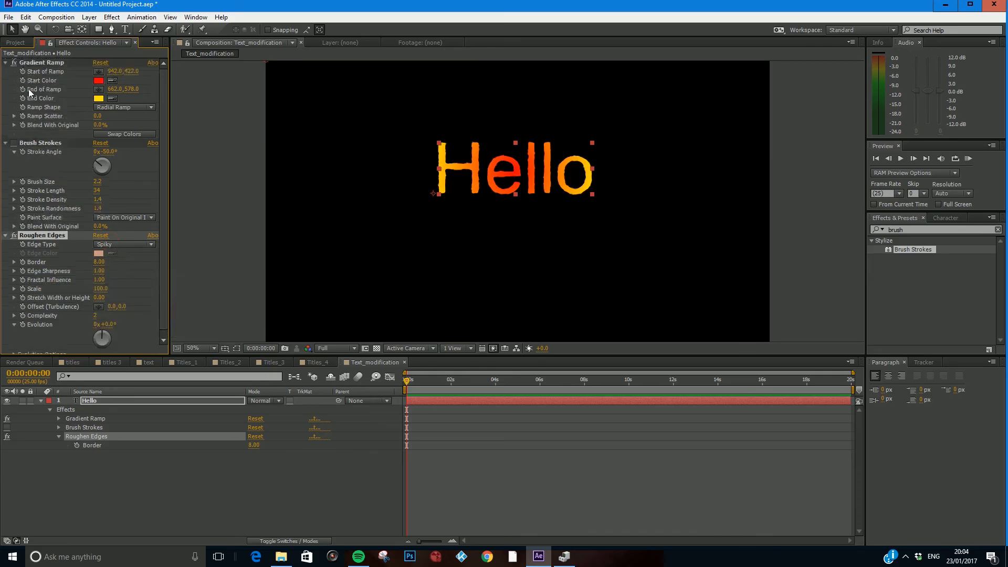
click(13, 62)
drag(99, 265, 191, 274)
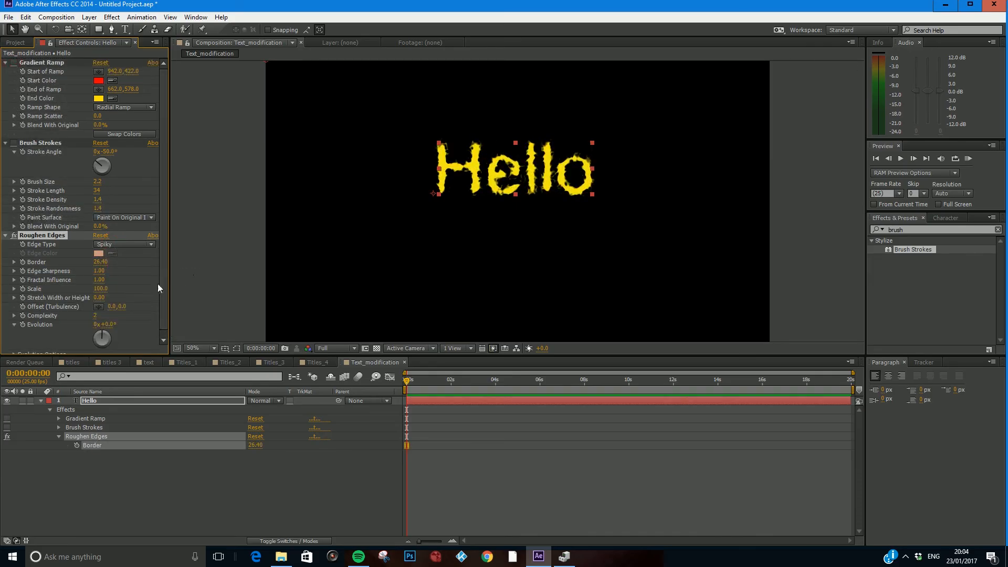
drag(99, 270, 122, 262)
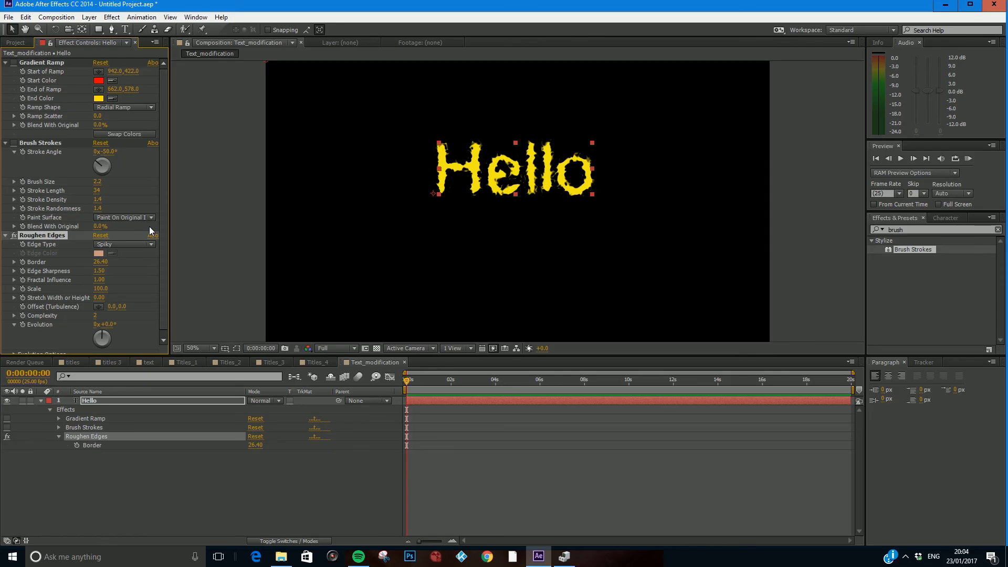
click(904, 561)
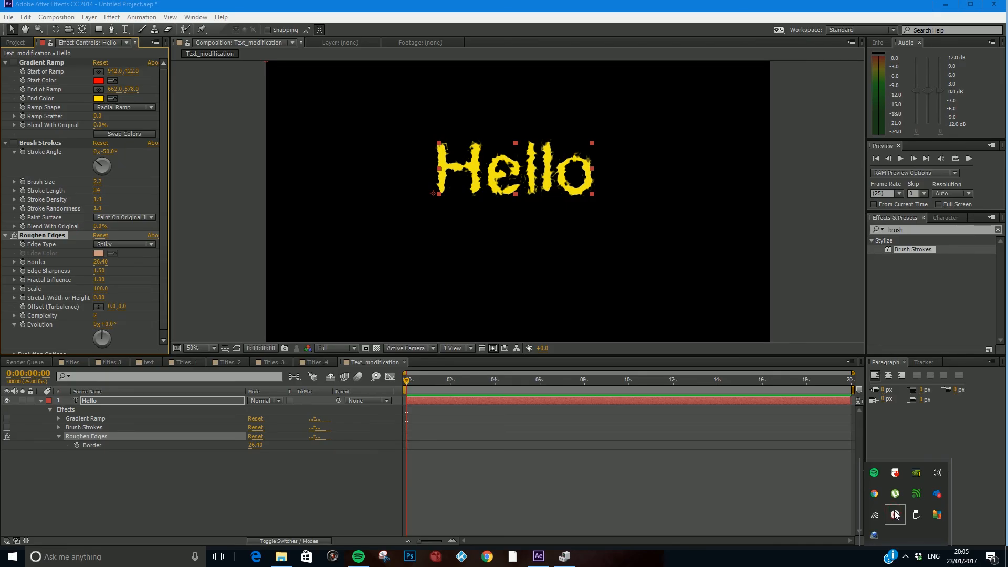
click(895, 515)
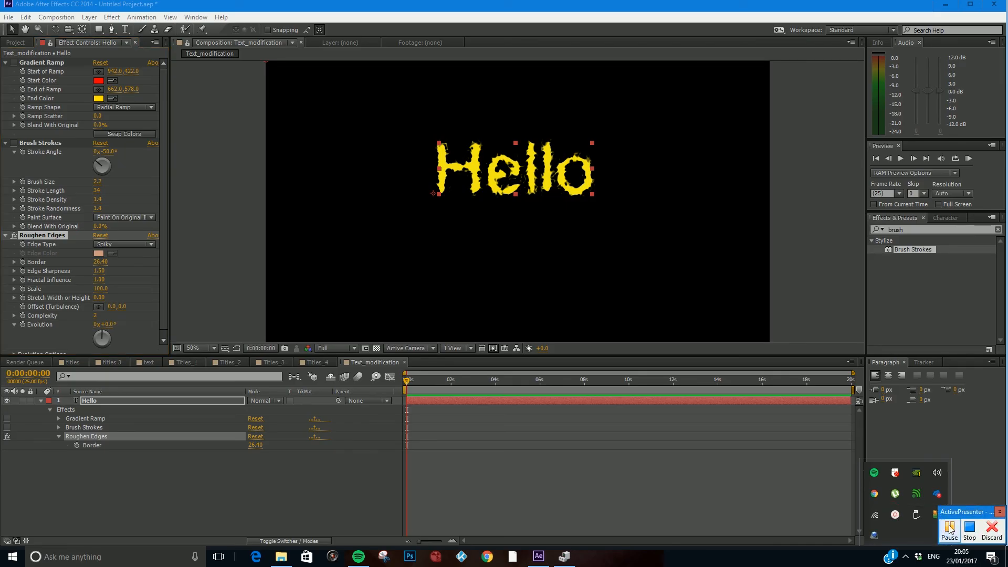